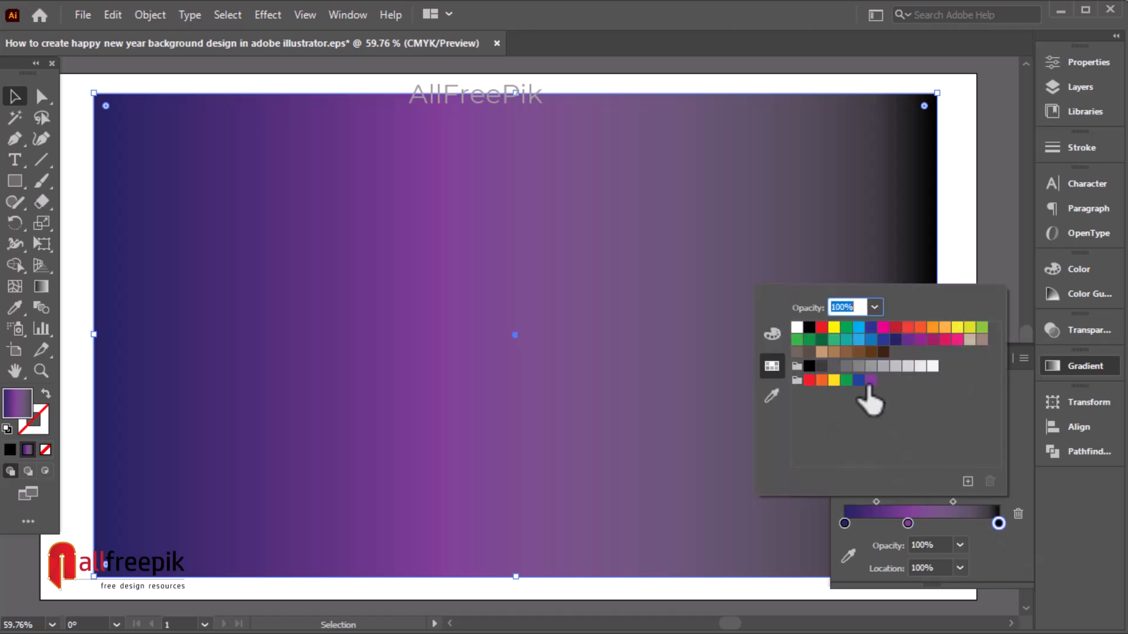
# Set the end stop of the rectangle's gradient to dark blue with C 100, M 95, Y 5, K 56.
pyautogui.click(884, 341)
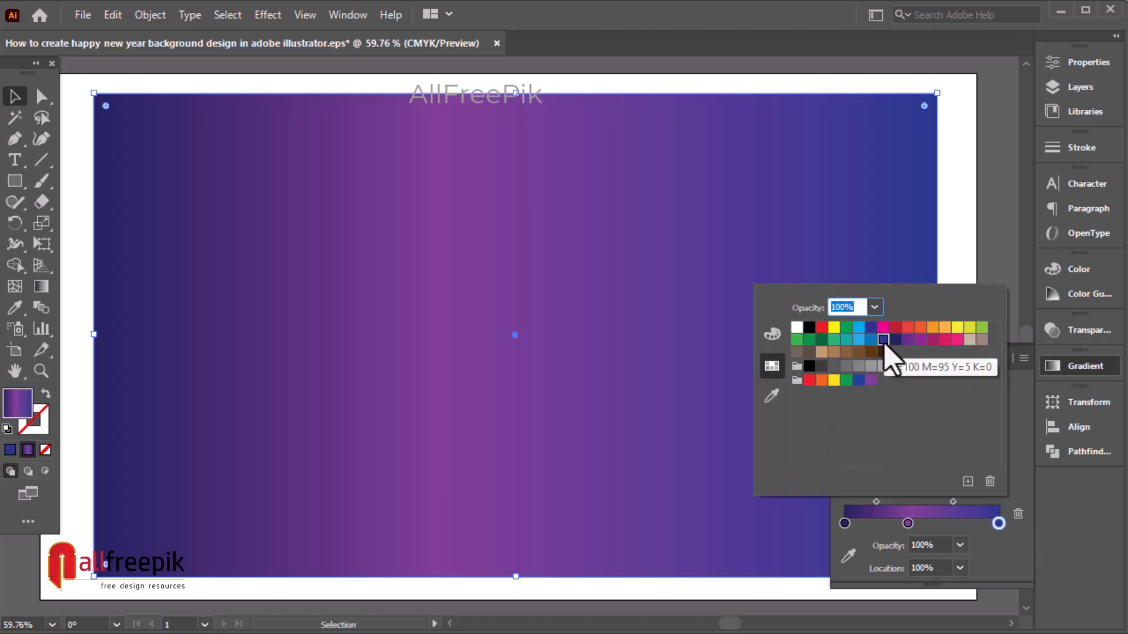
pyautogui.click(772, 335)
pyautogui.moveTo(853, 415); pyautogui.dragTo(903, 417)
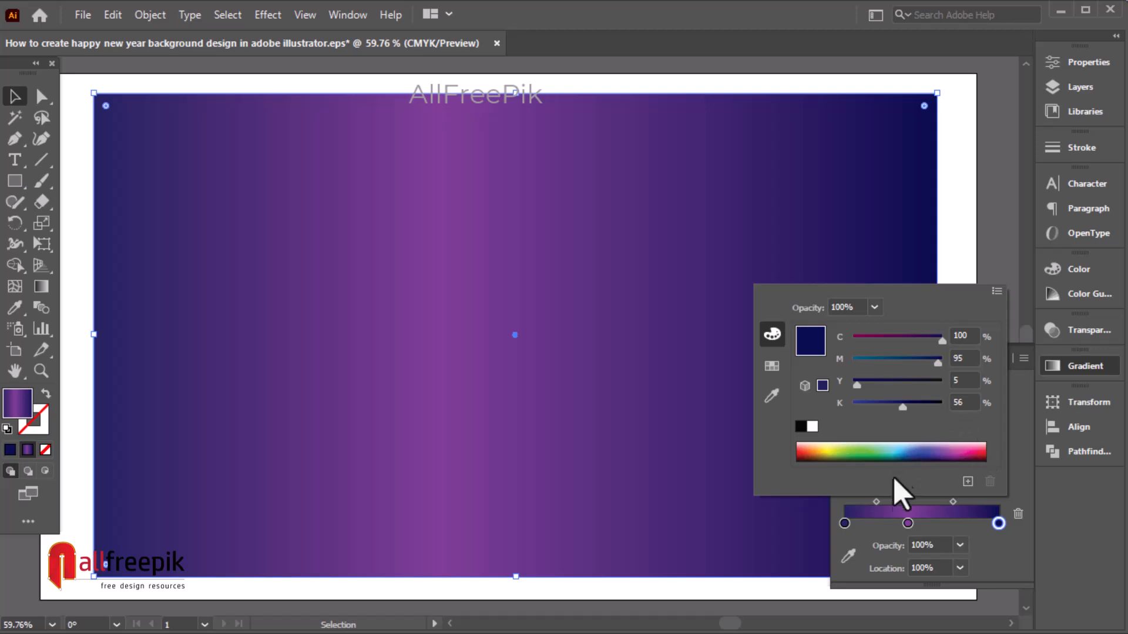
pyautogui.click(1025, 561)
# Set the gradient angle to 90° and shift the purple stop and the first midpoint closer to the gradient's start.
pyautogui.click(921, 452)
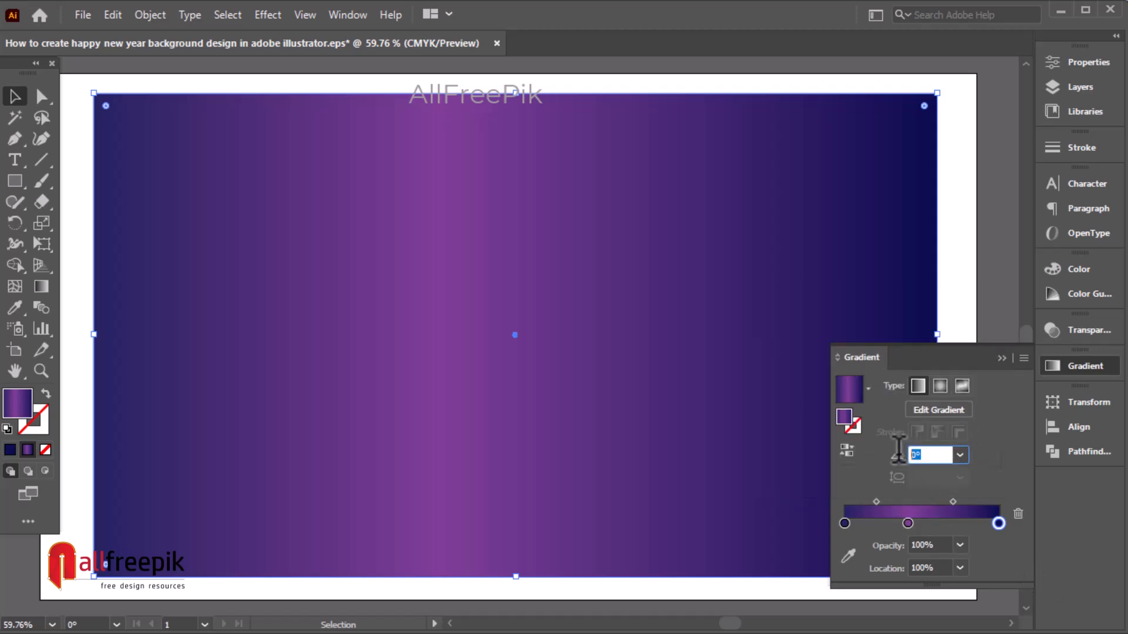
pyautogui.press('Return')
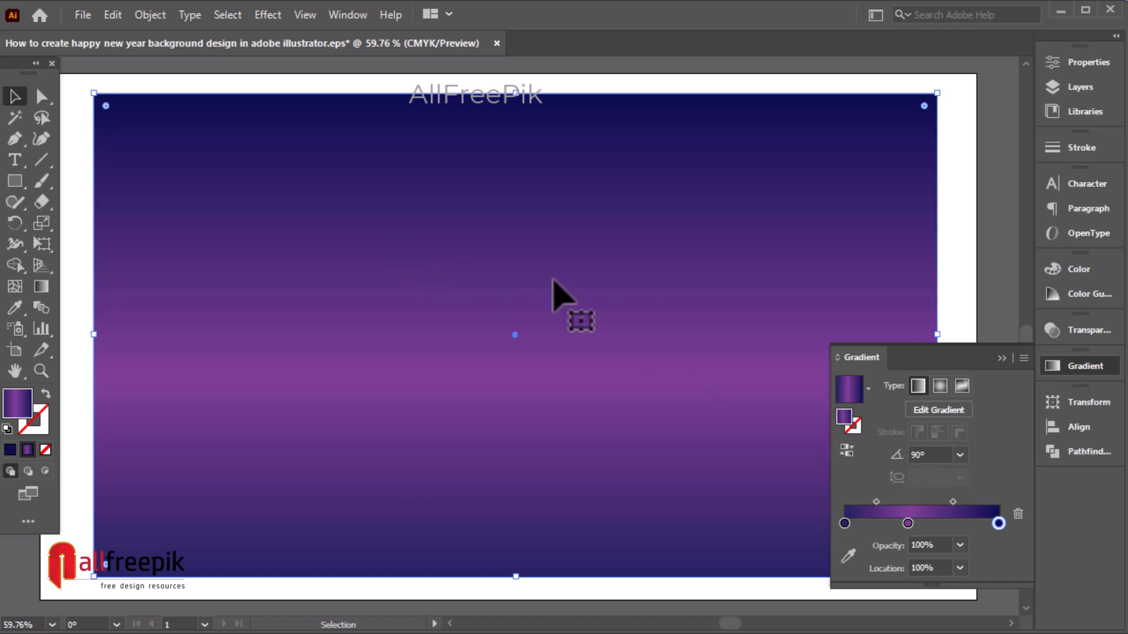
pyautogui.moveTo(876, 502); pyautogui.dragTo(866, 501)
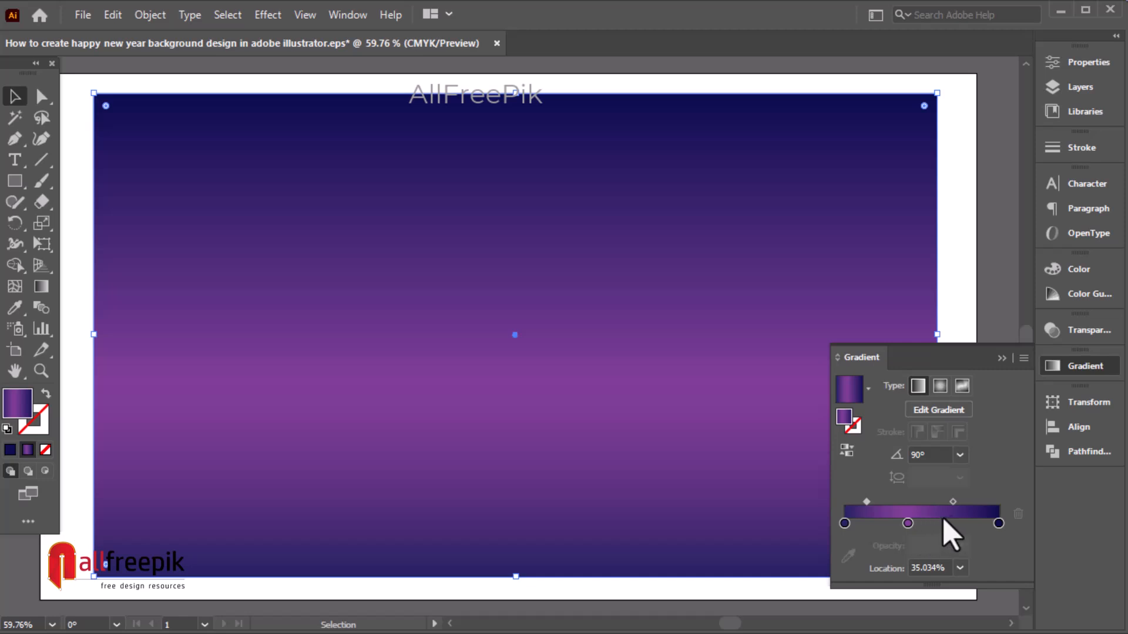
pyautogui.moveTo(909, 524); pyautogui.dragTo(902, 524)
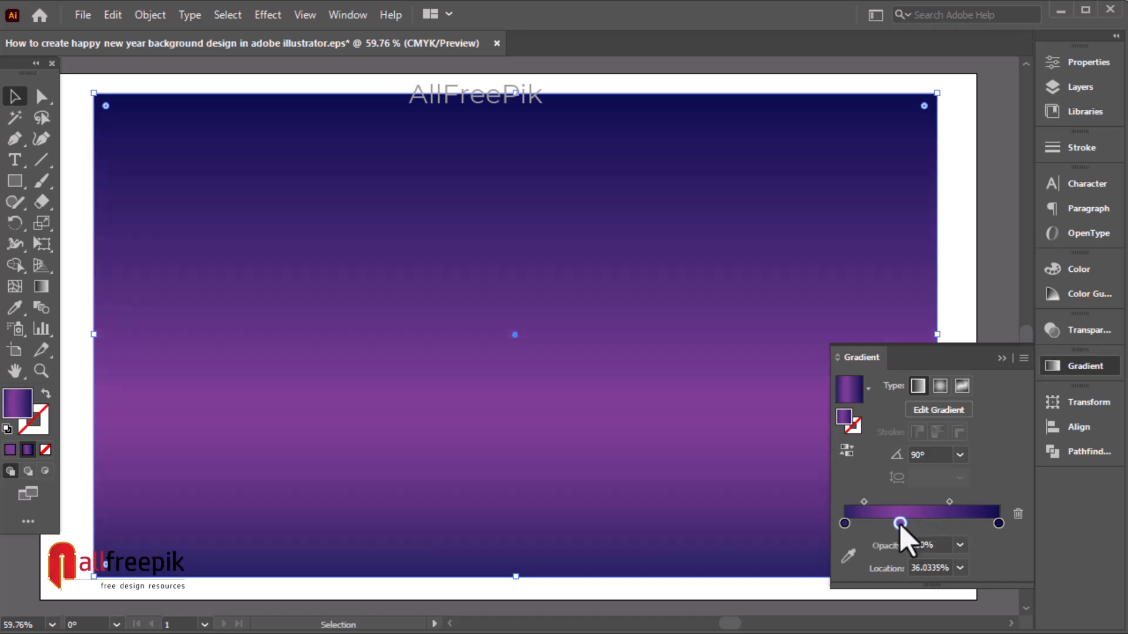
pyautogui.moveTo(950, 507); pyautogui.dragTo(918, 507)
# Darken the gradient's first stop to 79% K, then close the gradient settings and deselect the rectangle.
pyautogui.doubleClick(844, 524)
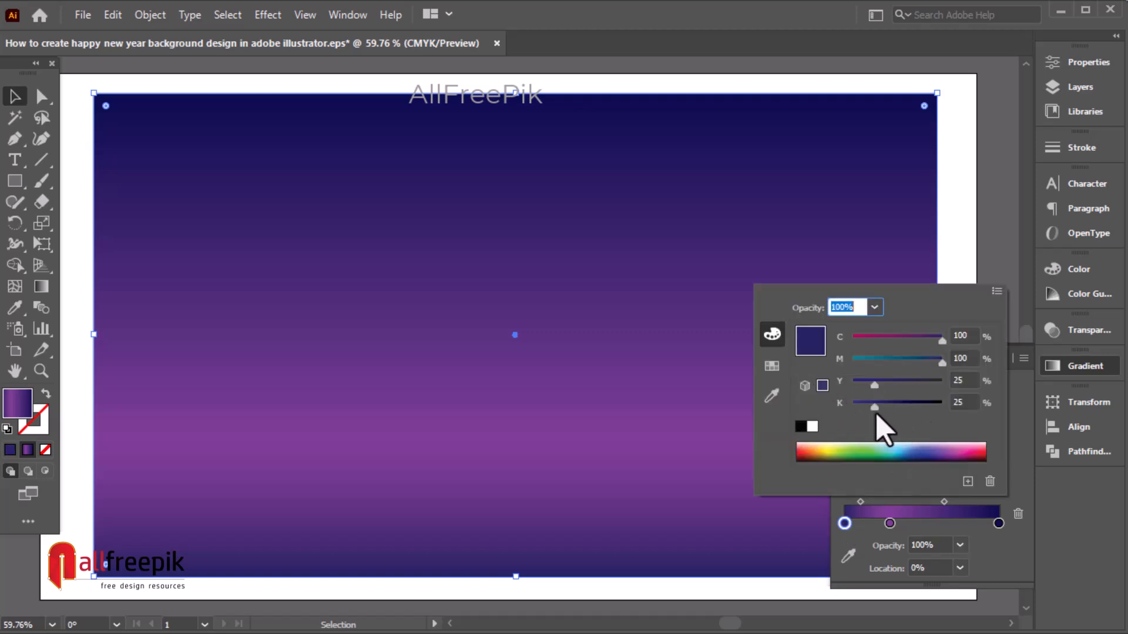
pyautogui.moveTo(885, 411); pyautogui.dragTo(925, 408)
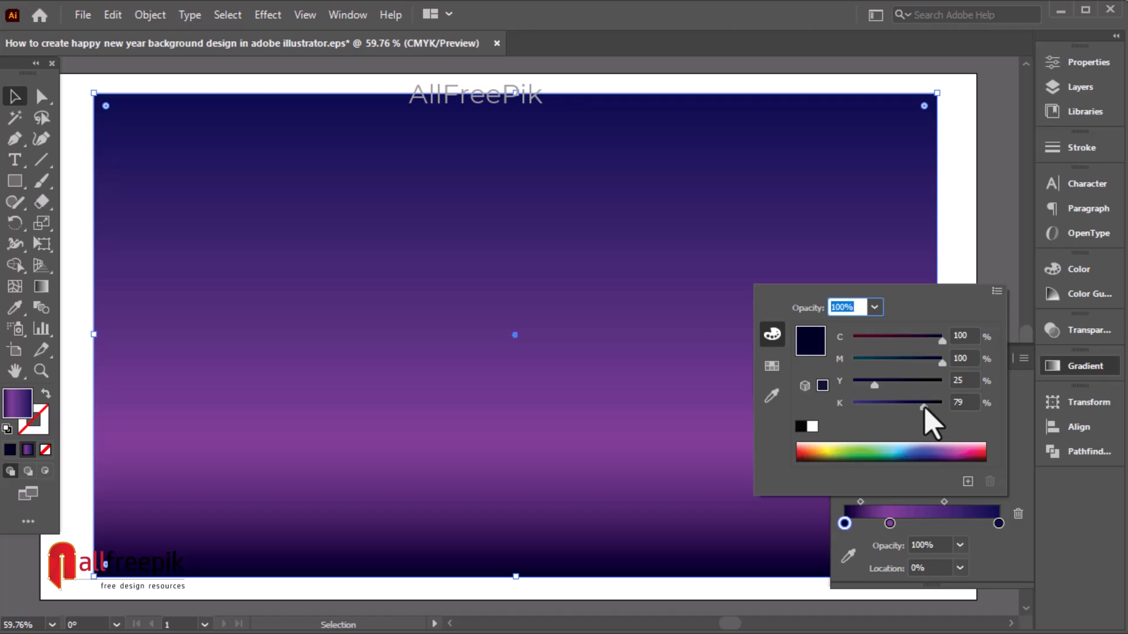
pyautogui.click(987, 283)
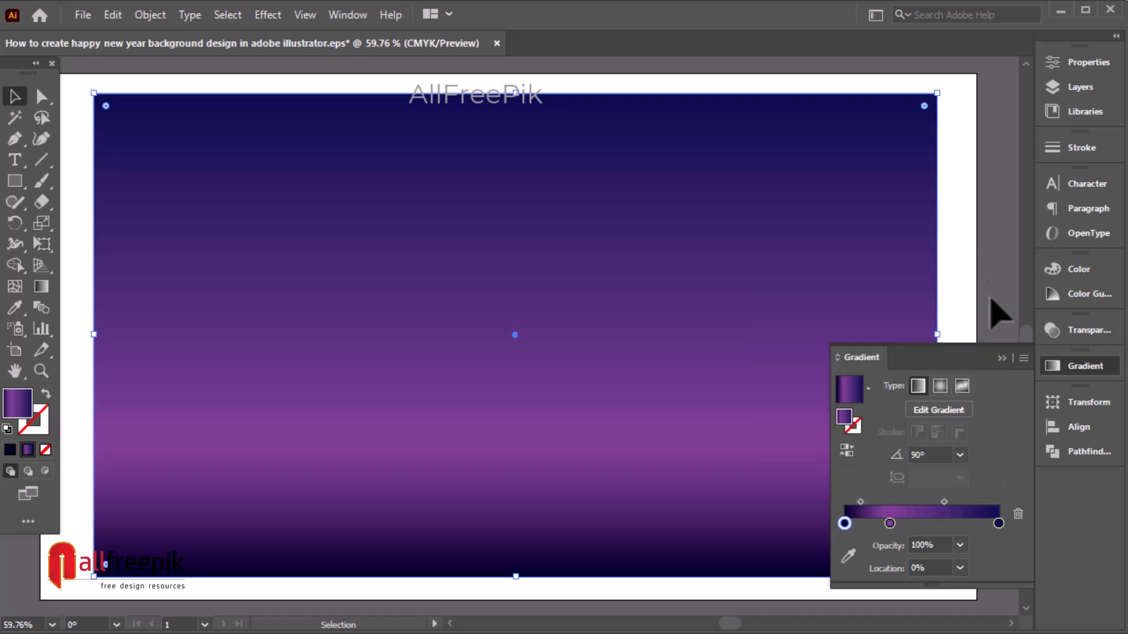
pyautogui.click(1085, 369)
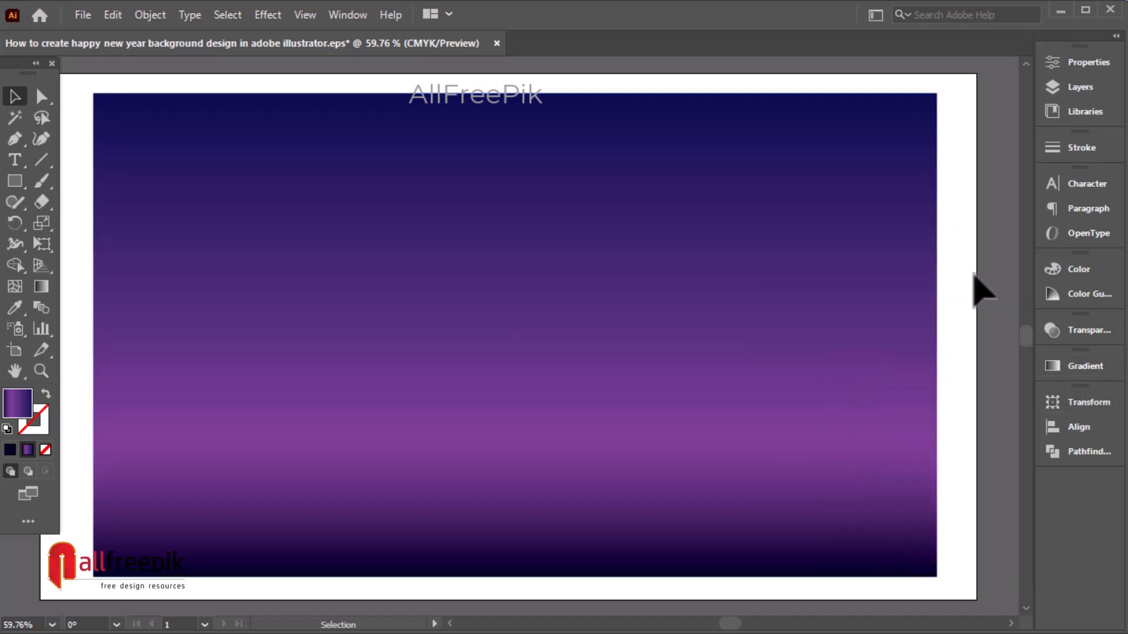
pyautogui.click(974, 275)
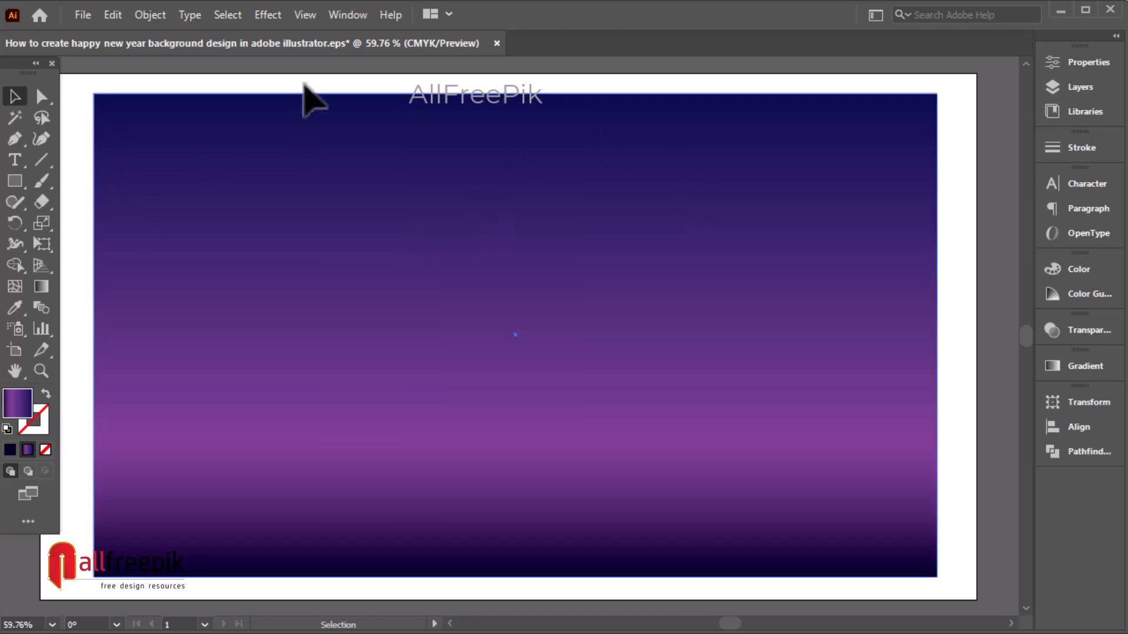
# Place the fireworks symbol from the Celebration symbol library on the rectangle's upper-left area and enlarge it.
pyautogui.click(343, 16)
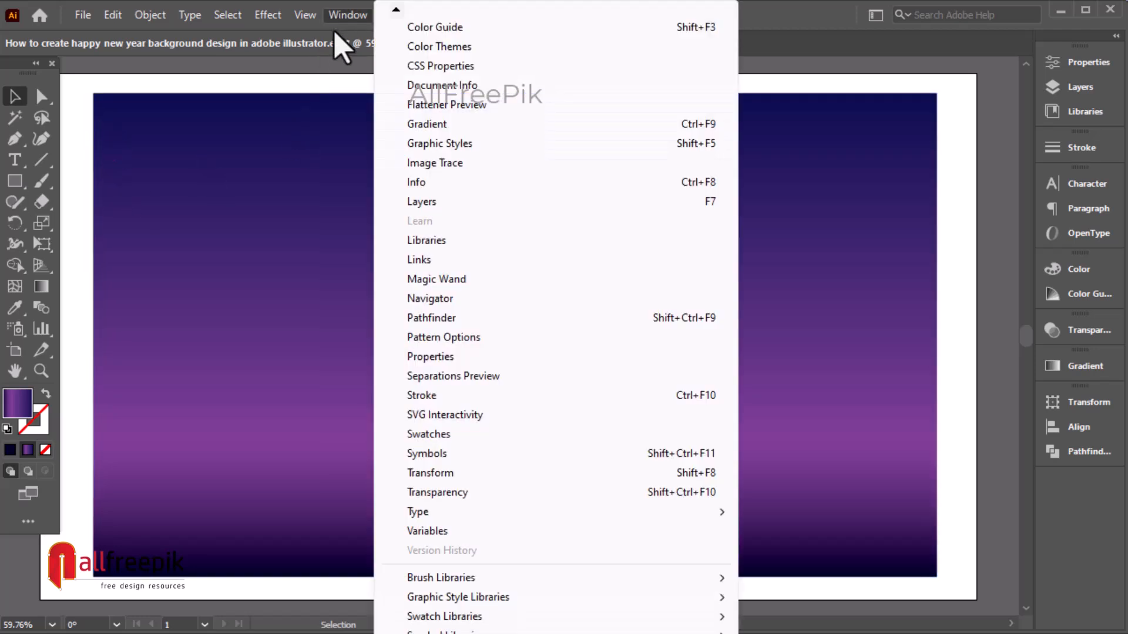
pyautogui.moveTo(446, 632)
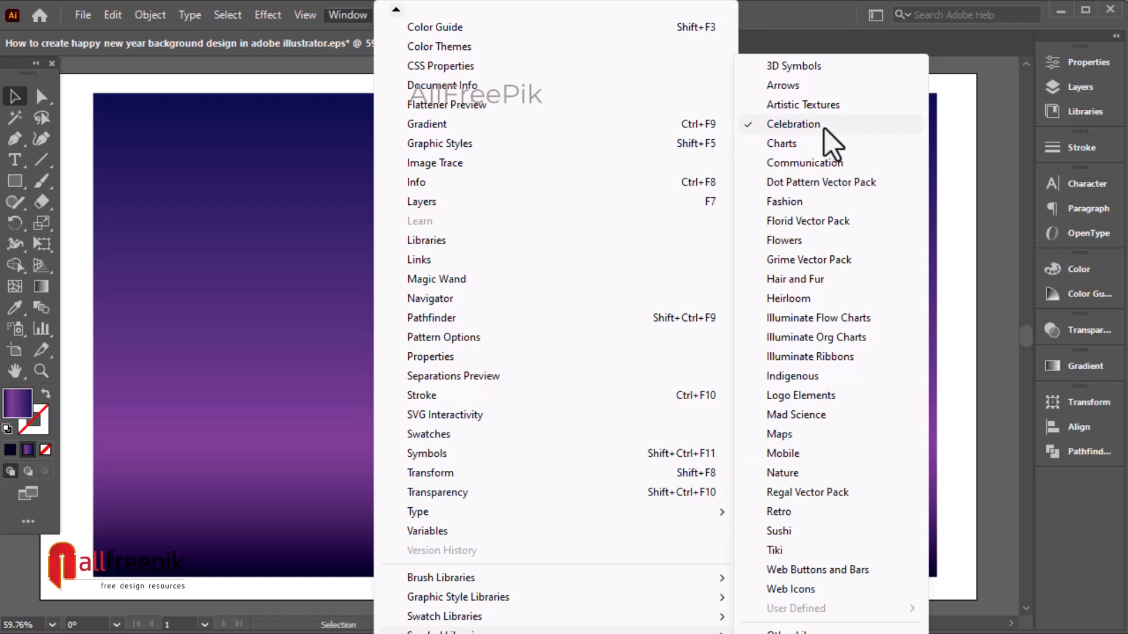
pyautogui.click(793, 124)
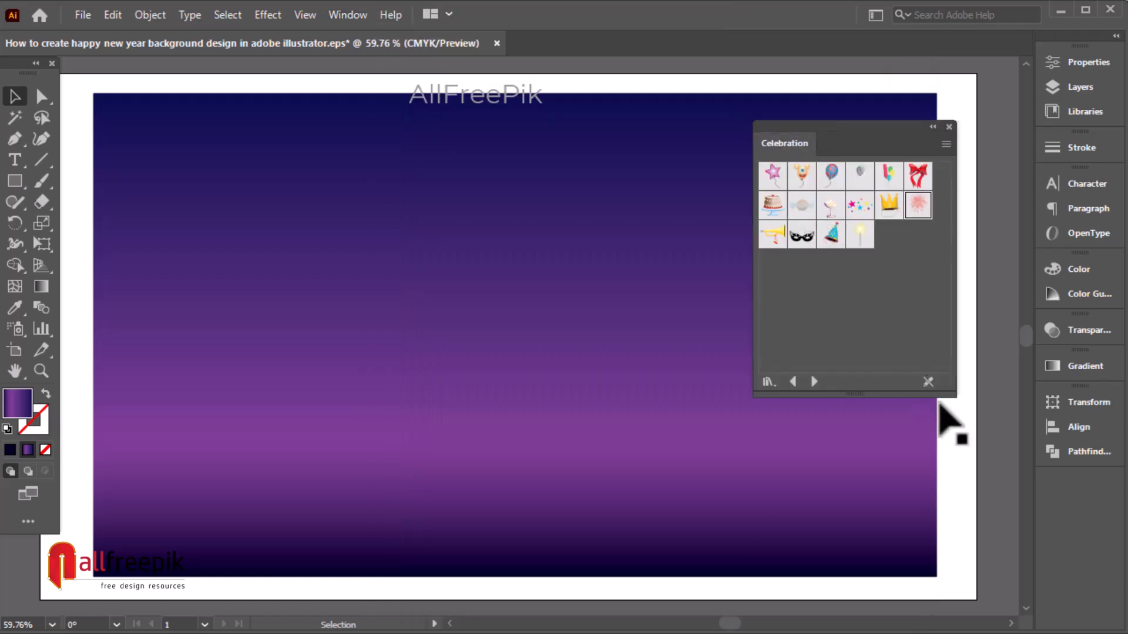
pyautogui.moveTo(920, 212); pyautogui.dragTo(171, 186)
pyautogui.moveTo(216, 248); pyautogui.dragTo(281, 336)
# Break the fireworks' link to its symbol and select the resulting artwork.
pyautogui.rightClick(201, 172)
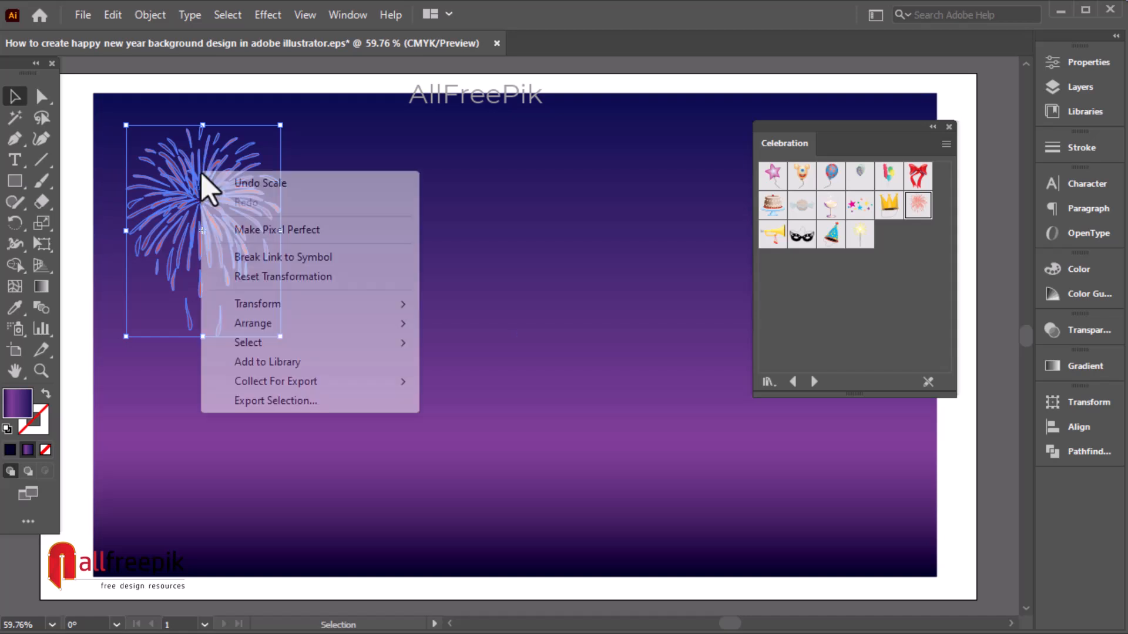
pyautogui.click(273, 259)
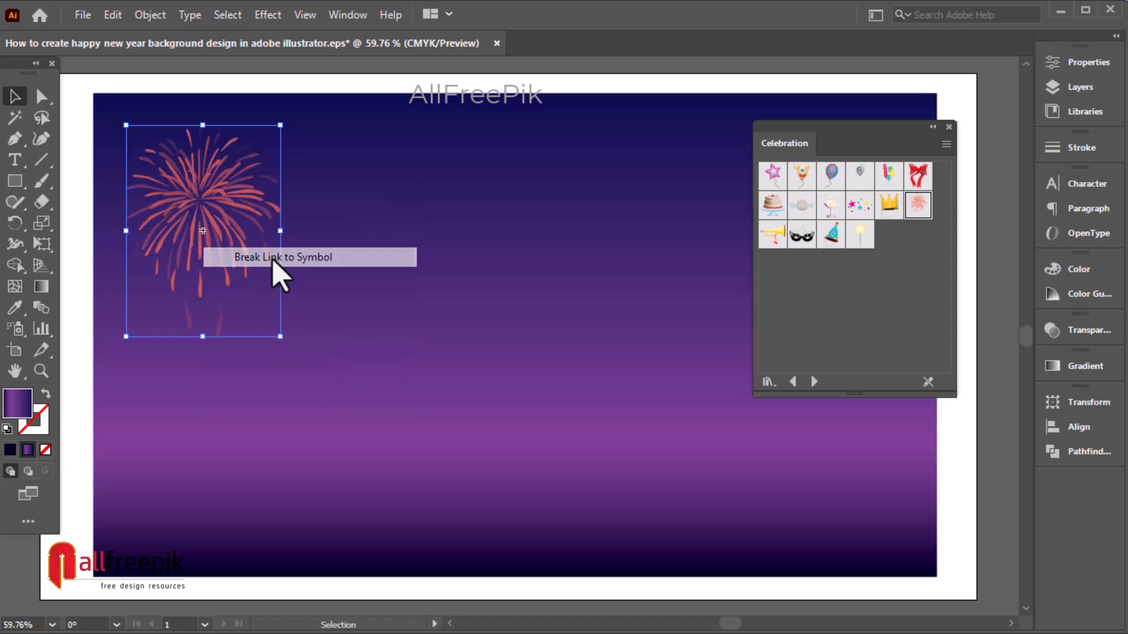
pyautogui.click(113, 232)
pyautogui.click(227, 213)
# Copy and paste the red firework, scale the copy down and place it just to the right of the original.
pyautogui.press('space')
pyautogui.moveTo(228, 213); pyautogui.dragTo(241, 257)
pyautogui.click(113, 15)
pyautogui.click(144, 100)
pyautogui.click(112, 14)
pyautogui.click(160, 140)
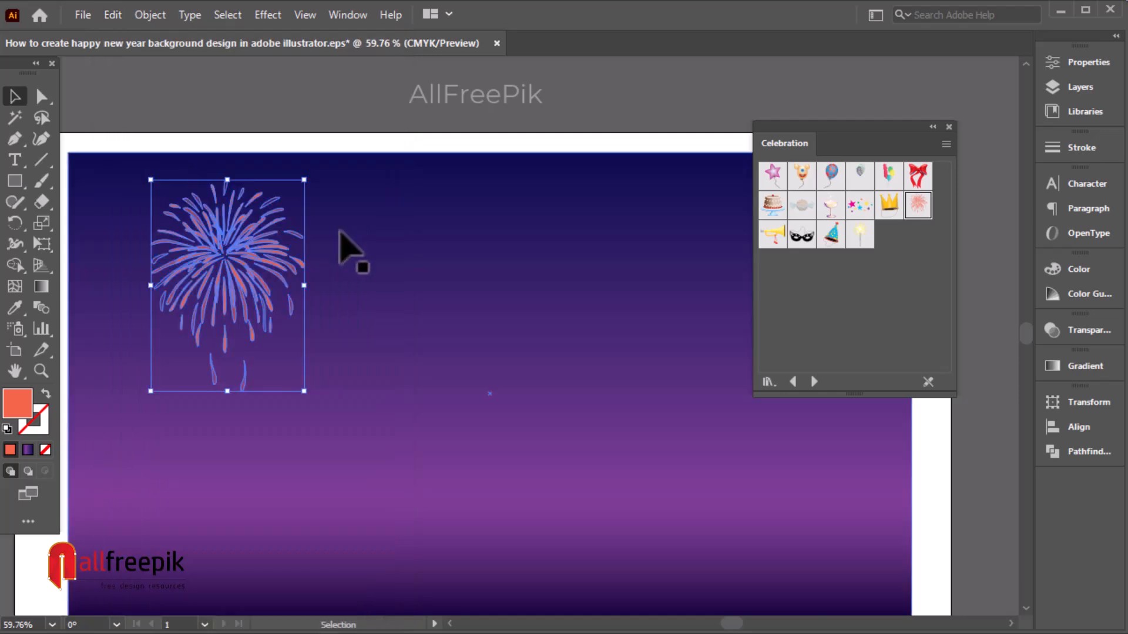
pyautogui.moveTo(307, 178); pyautogui.dragTo(275, 240)
pyautogui.moveTo(201, 295); pyautogui.dragTo(354, 262)
pyautogui.moveTo(418, 219); pyautogui.dragTo(408, 226)
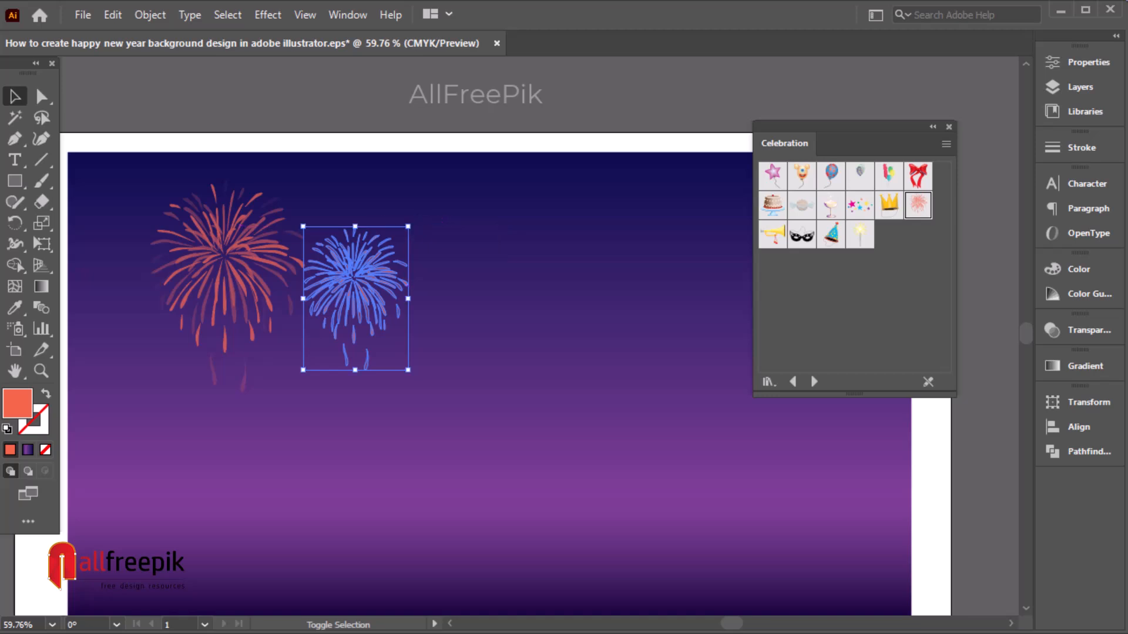
# Fill the smaller firework copy with bright green #3DEA13 and deselect it.
pyautogui.doubleClick(19, 405)
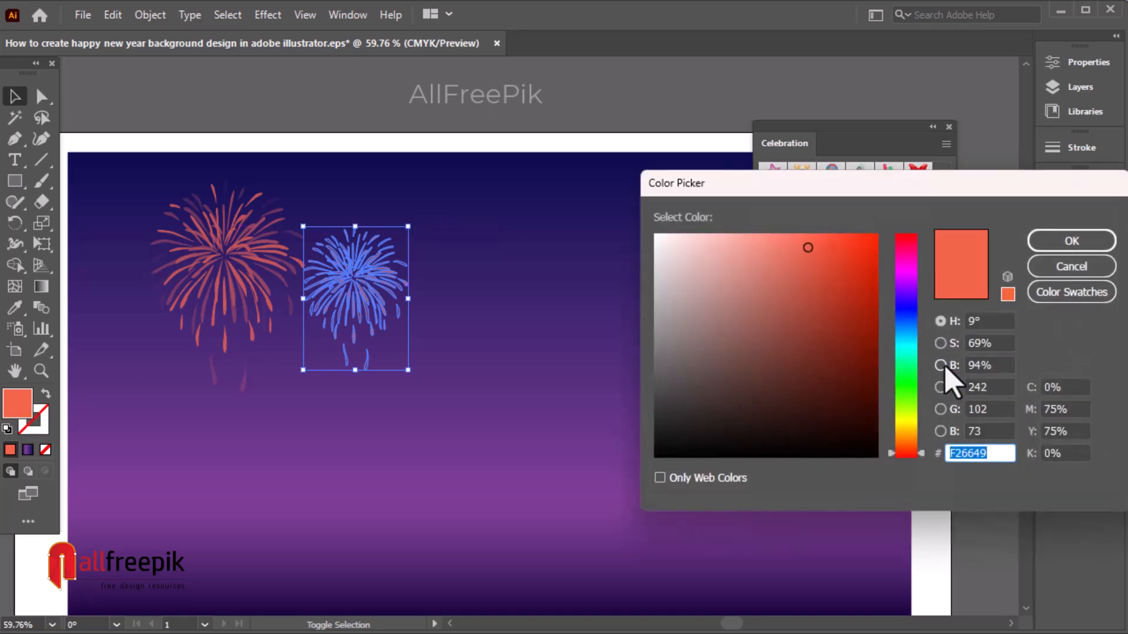
pyautogui.click(913, 392)
pyautogui.click(859, 253)
pyautogui.click(1047, 248)
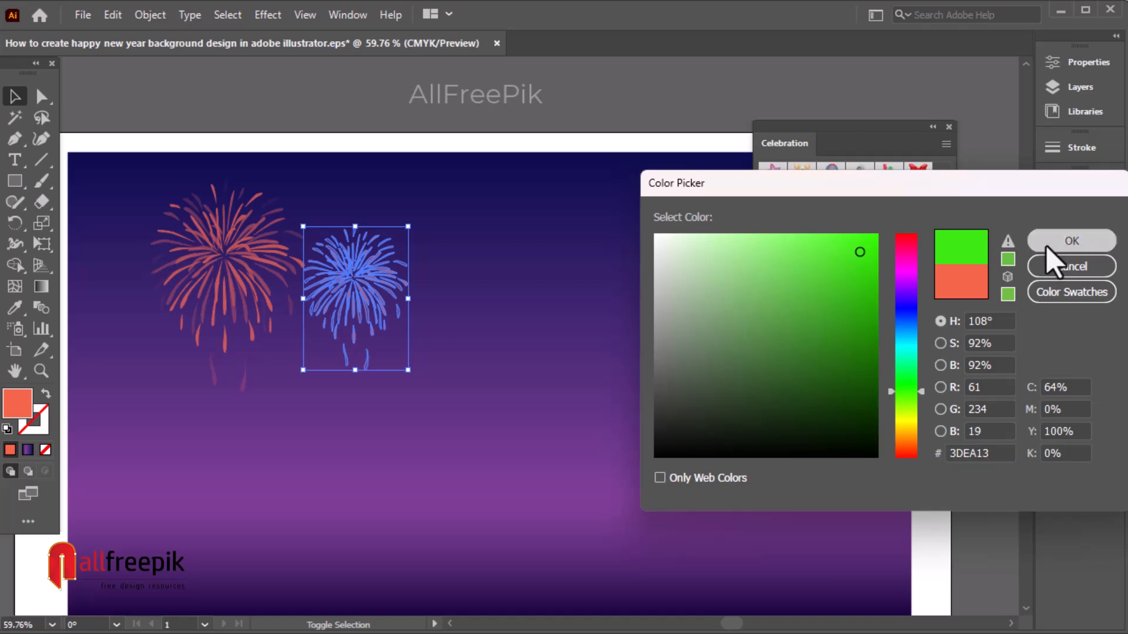
pyautogui.click(440, 343)
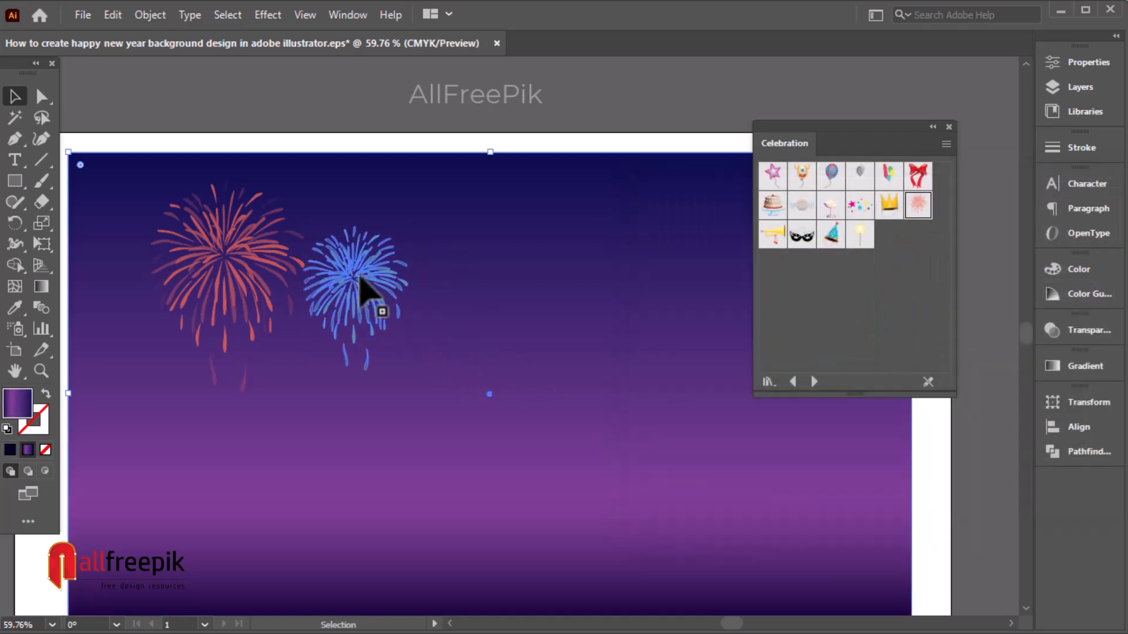
# Duplicate the green firework below the red and green ones and shrink the copy.
pyautogui.click(356, 274)
pyautogui.moveTo(351, 273); pyautogui.dragTo(292, 379)
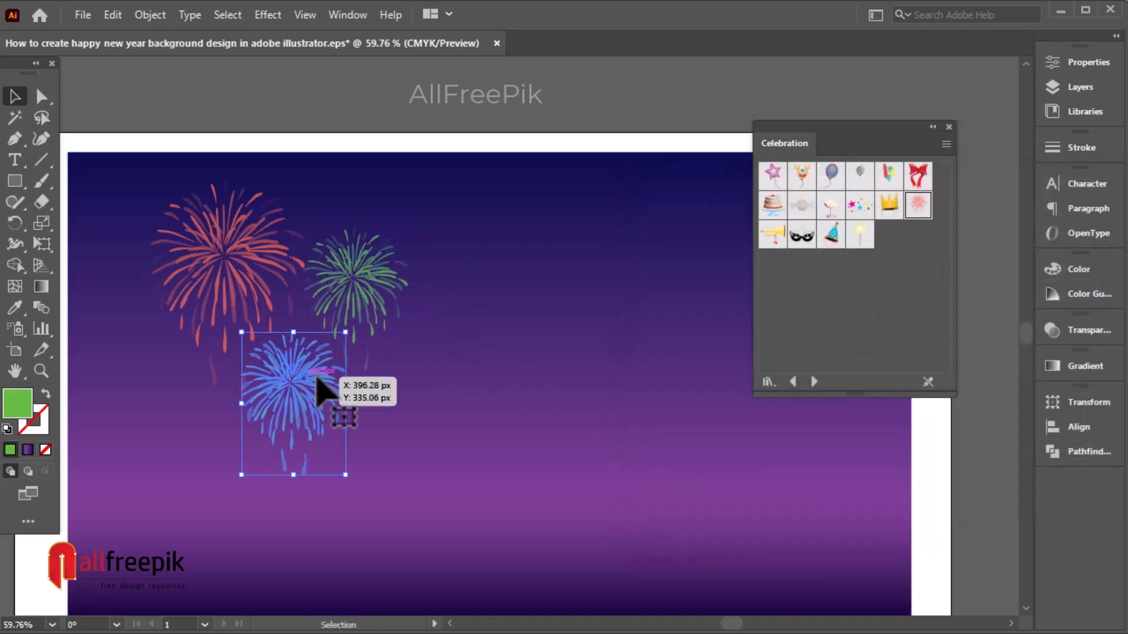
pyautogui.moveTo(346, 334); pyautogui.dragTo(334, 349)
pyautogui.moveTo(292, 385); pyautogui.dragTo(296, 368)
# Fill the small lower firework with yellow #FFD710 and deselect it.
pyautogui.moveTo(194, 385); pyautogui.dragTo(194, 384)
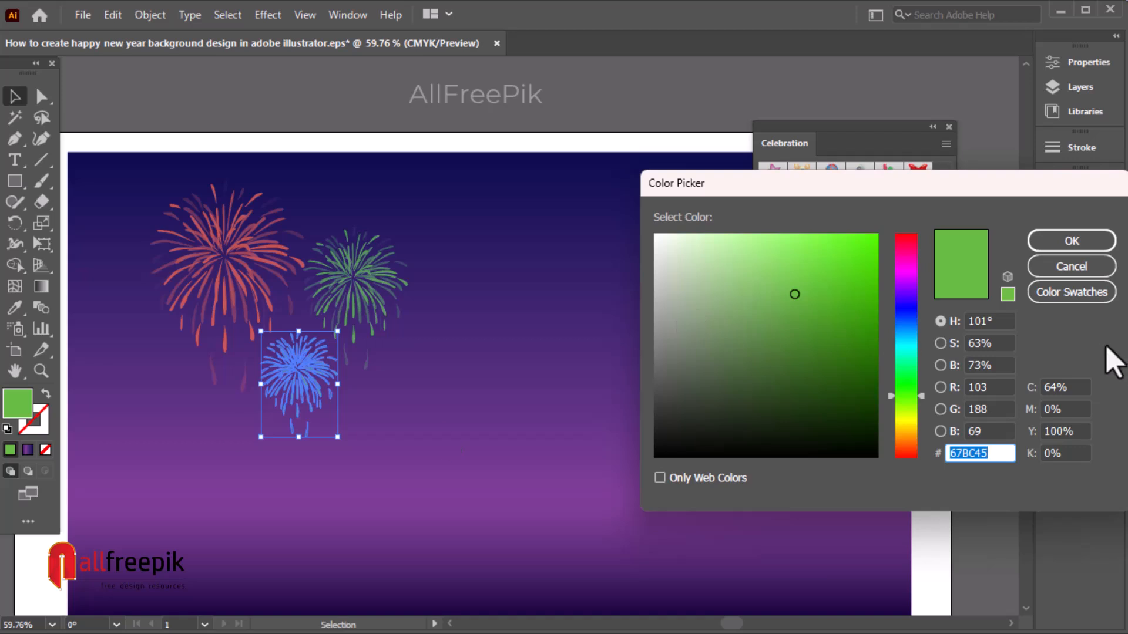
pyautogui.moveTo(914, 405)
pyautogui.mouseDown()
pyautogui.moveTo(923, 419)
pyautogui.moveTo(908, 428)
pyautogui.moveTo(929, 432)
pyautogui.mouseUp()
pyautogui.moveTo(848, 262); pyautogui.dragTo(864, 234)
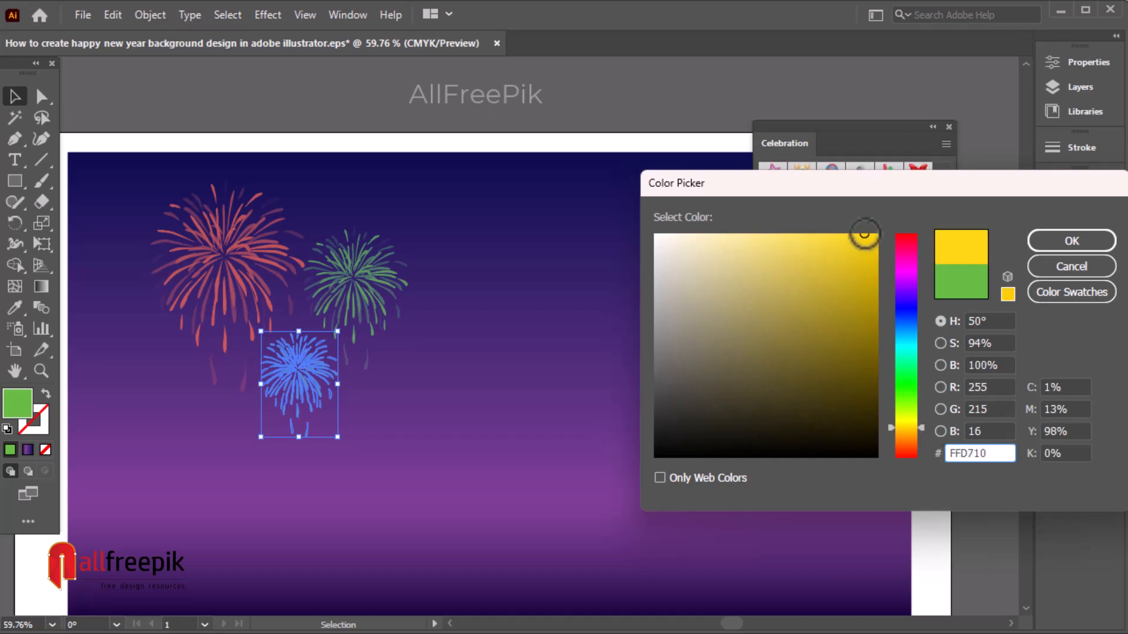
pyautogui.click(1070, 242)
pyautogui.click(365, 517)
# Add an enlarged copy of the yellow firework below and left of the red one and fill it with blue #0D69FC.
pyautogui.moveTo(311, 379); pyautogui.dragTo(219, 293)
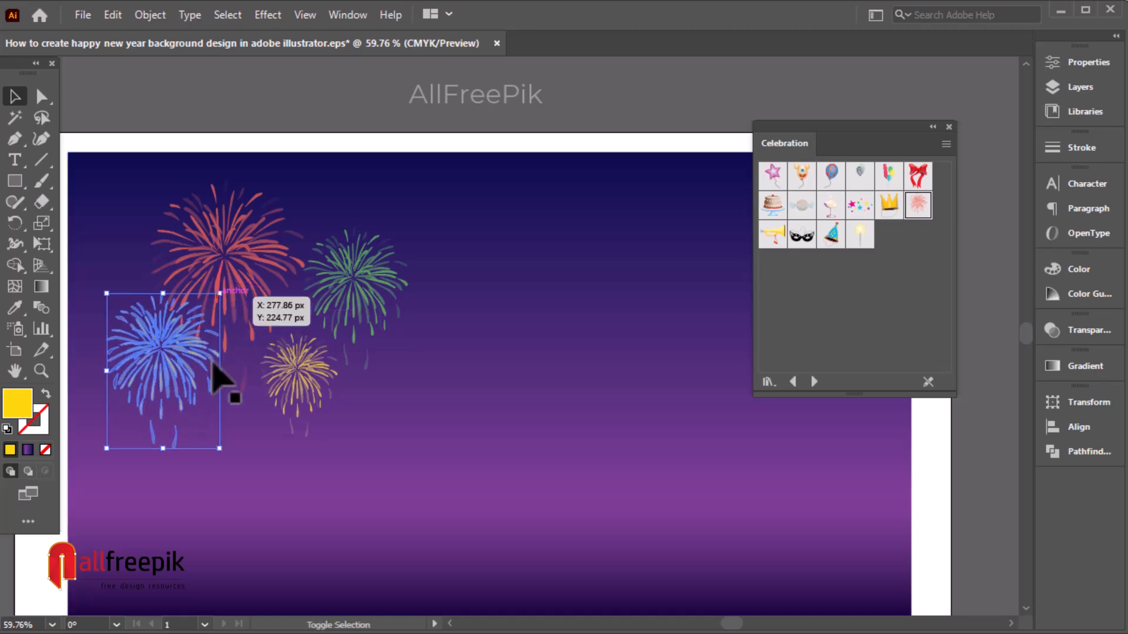
pyautogui.doubleClick(19, 410)
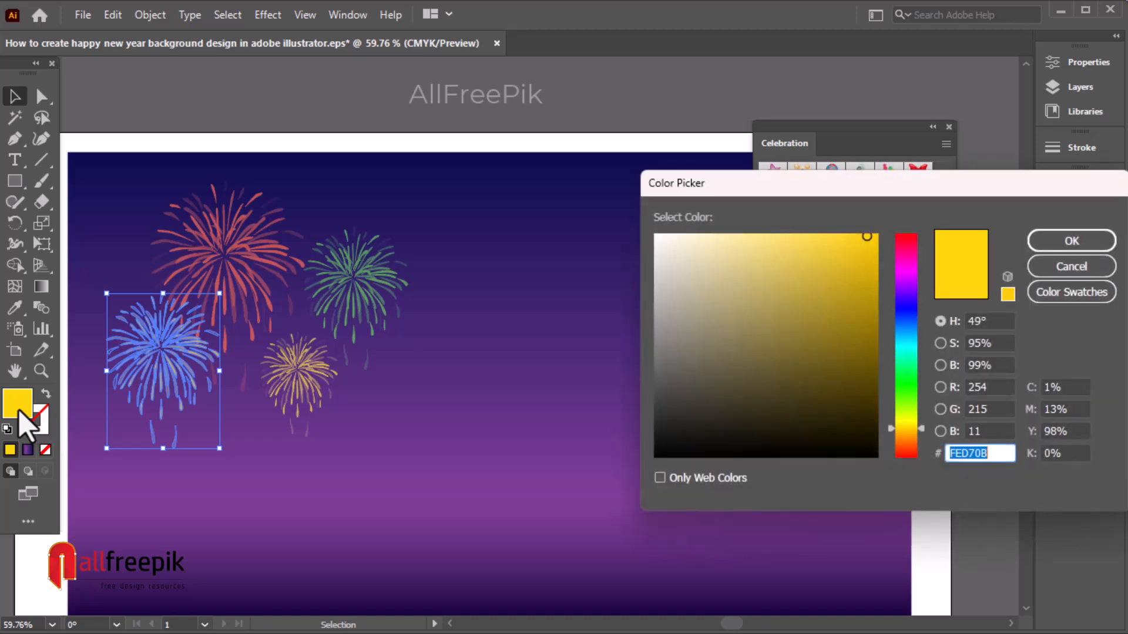
pyautogui.click(905, 325)
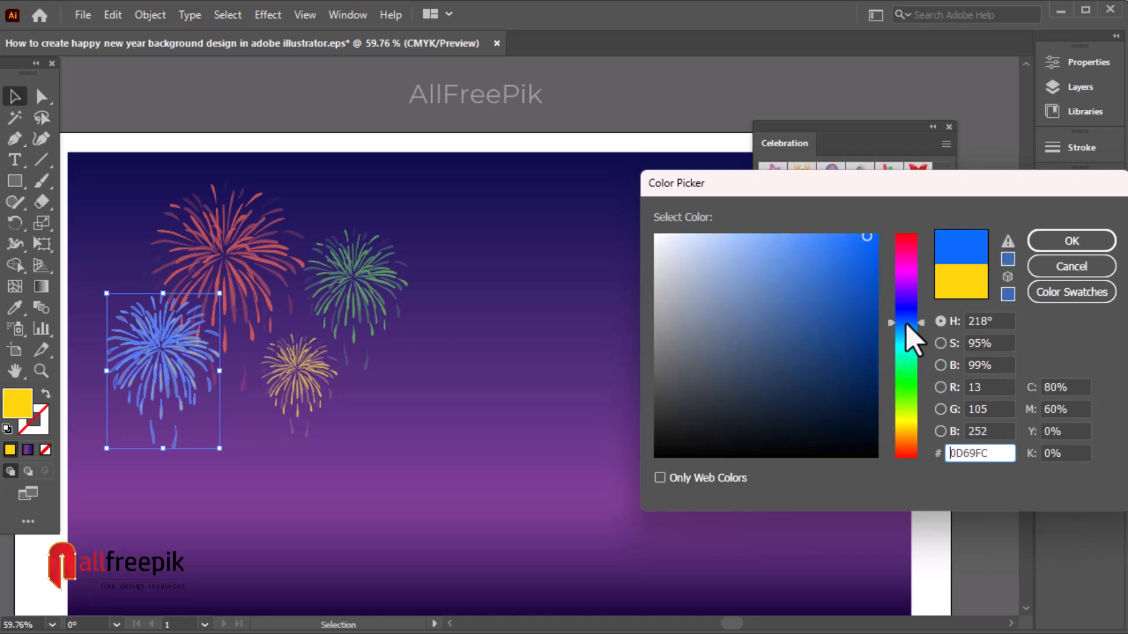
pyautogui.click(1086, 249)
pyautogui.click(584, 475)
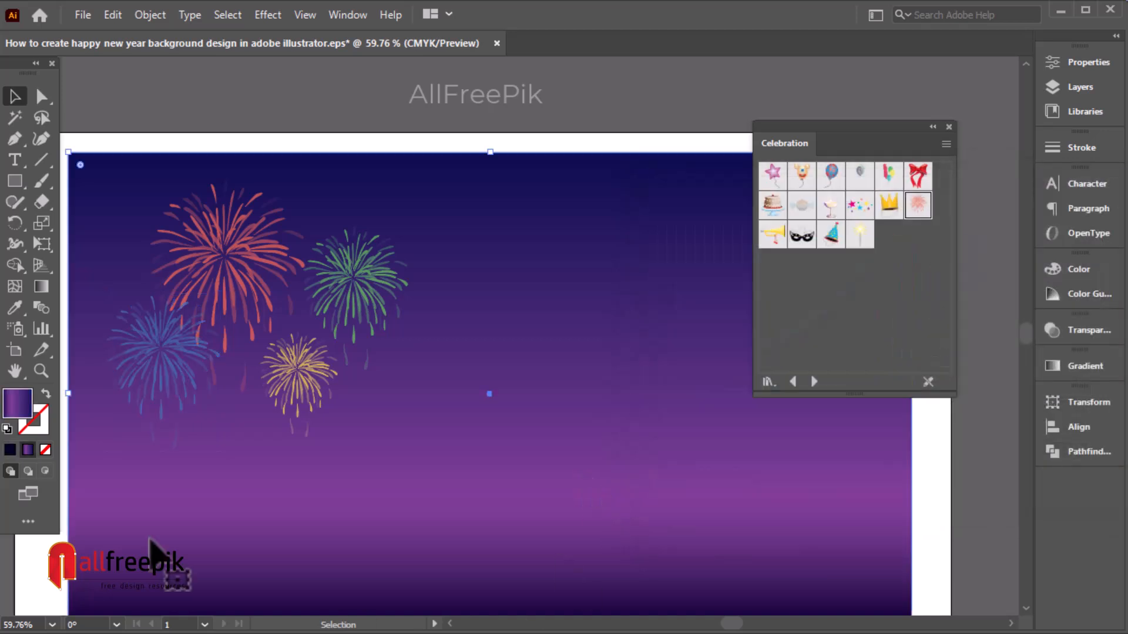
# Add a small copy of the blue firework left of the red one and fill it with pink #E81C59.
pyautogui.click(172, 363)
pyautogui.moveTo(176, 360); pyautogui.dragTo(129, 248)
pyautogui.doubleClick(25, 413)
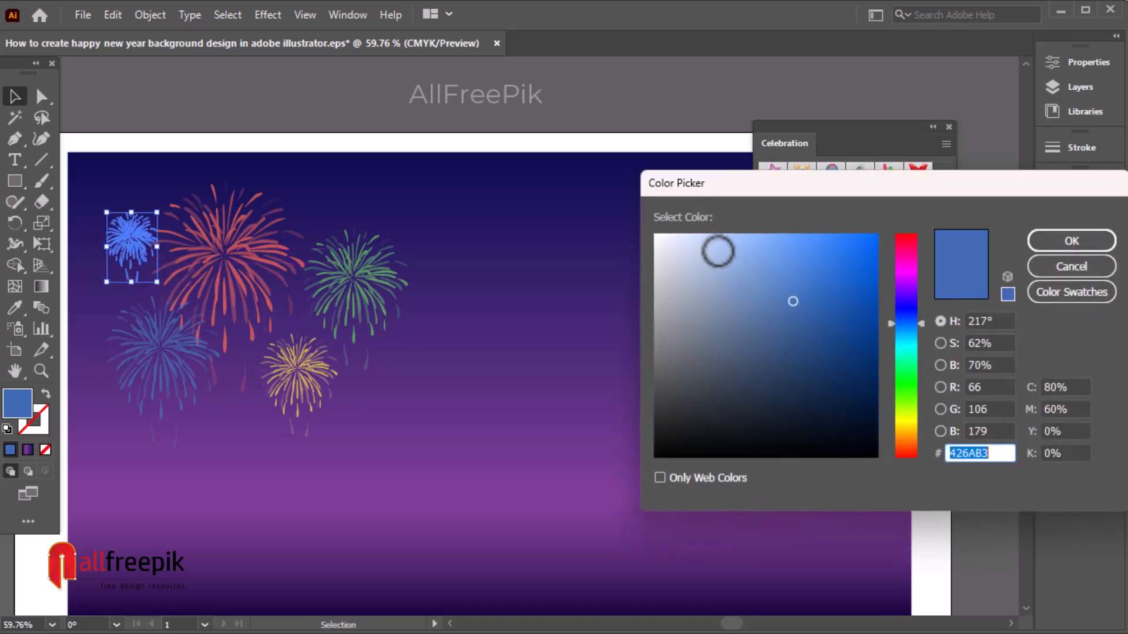
pyautogui.moveTo(909, 288); pyautogui.dragTo(907, 250)
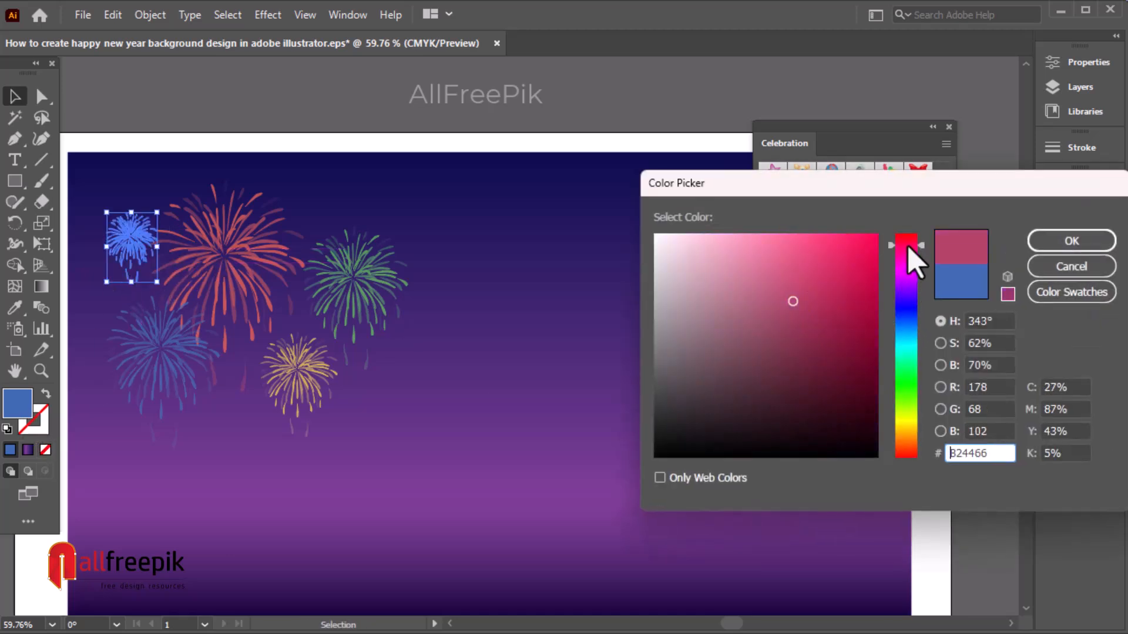
pyautogui.click(861, 269)
pyautogui.click(1079, 242)
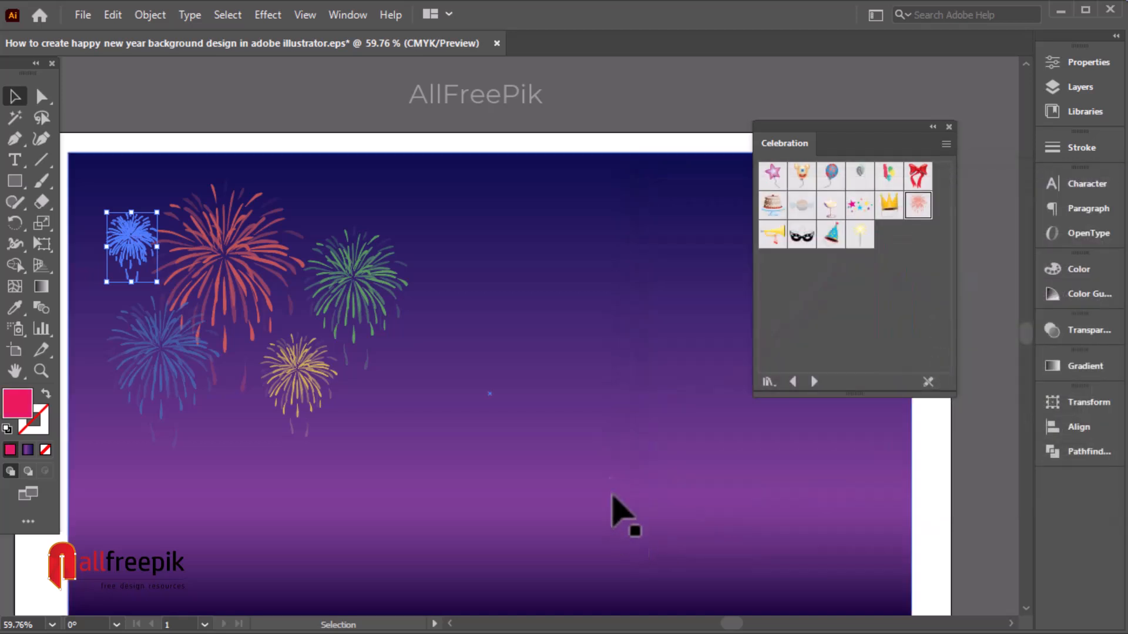
pyautogui.click(509, 412)
# Copy the small pink firework between the blue and yellow ones and fill the copy with teal #1FE5A3.
pyautogui.moveTo(139, 245); pyautogui.dragTo(246, 396)
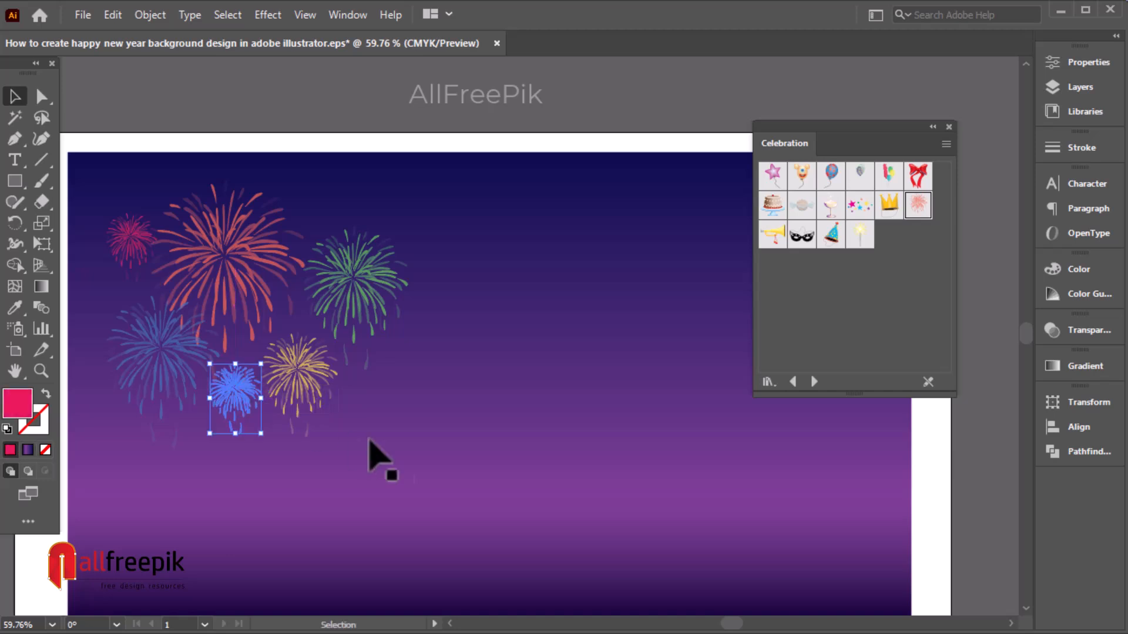
pyautogui.doubleClick(18, 415)
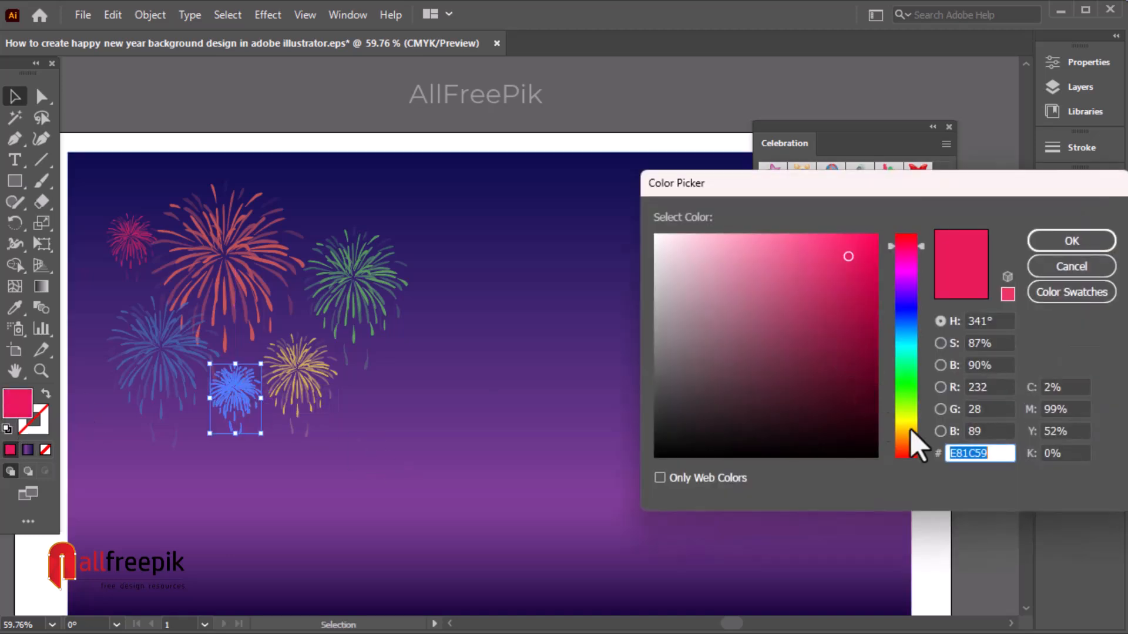
pyautogui.click(914, 449)
pyautogui.moveTo(912, 449); pyautogui.dragTo(911, 427)
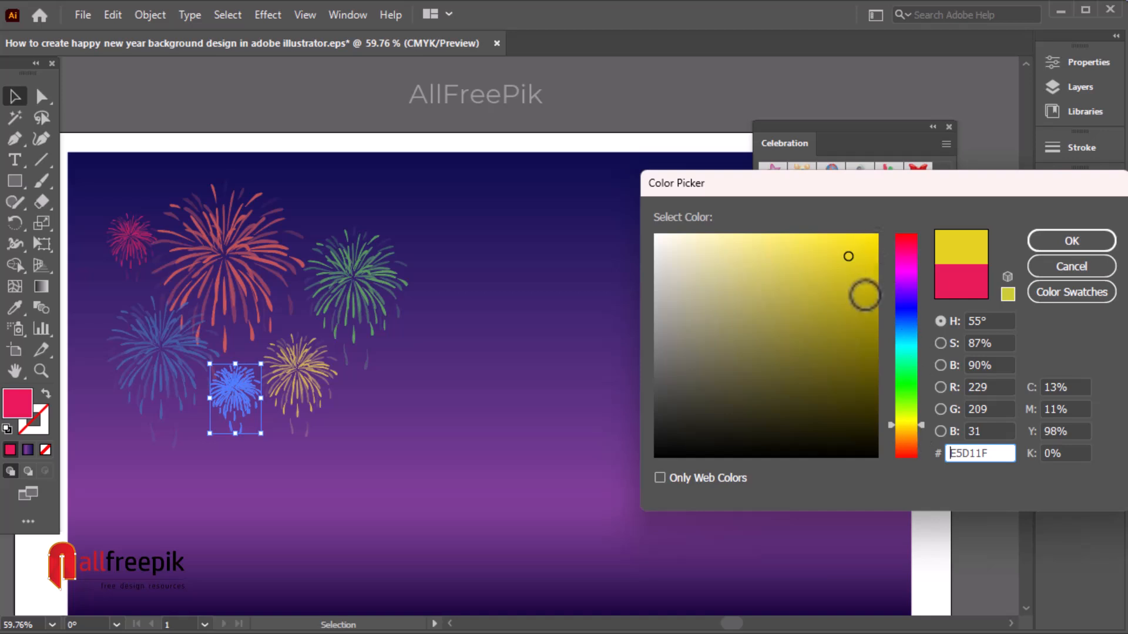
pyautogui.click(906, 359)
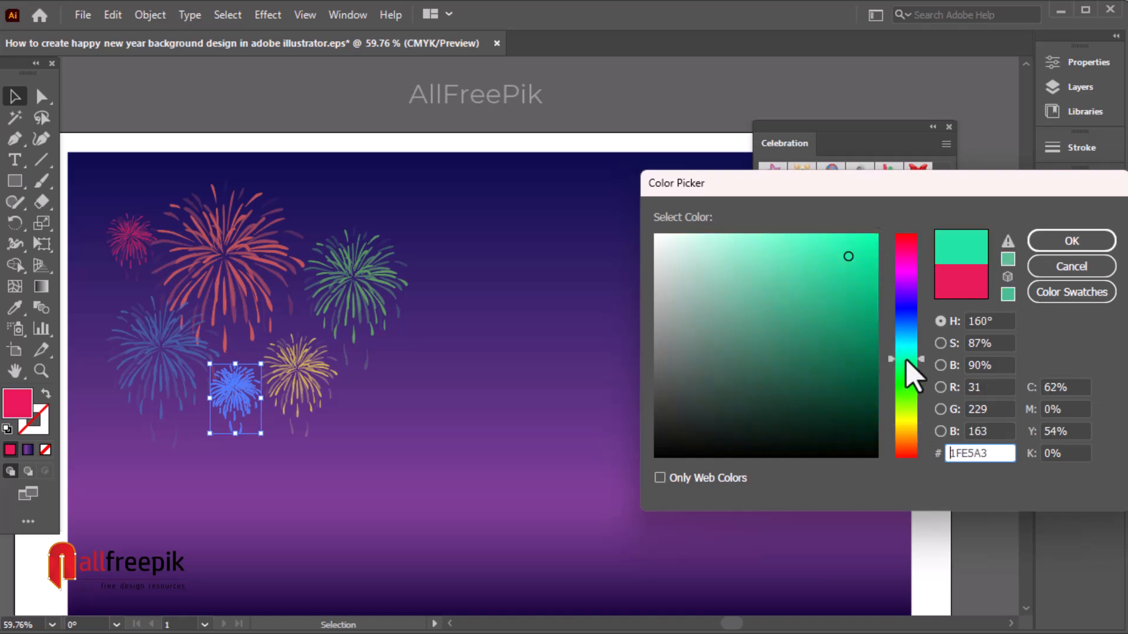
pyautogui.click(1049, 245)
pyautogui.click(567, 471)
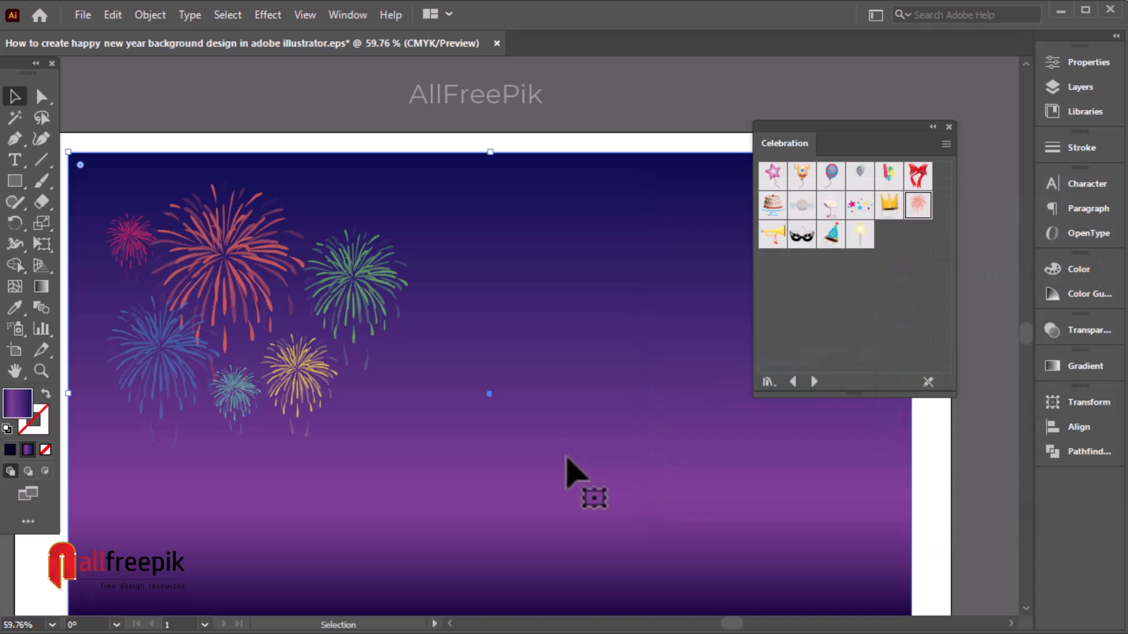
# Copy all six fireworks to the right half of the sky and enlarge the copy to about 517 by 459 px.
pyautogui.click(473, 128)
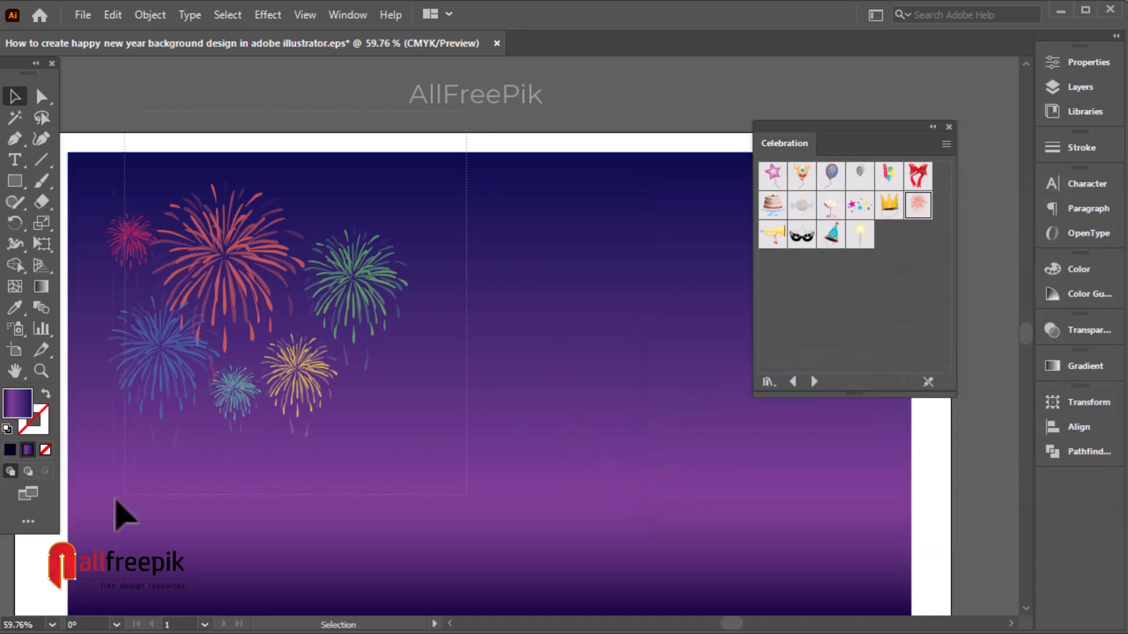
pyautogui.moveTo(100, 500); pyautogui.dragTo(100, 499)
pyautogui.keyDown('shift'); pyautogui.click(571, 426); pyautogui.keyUp('shift')
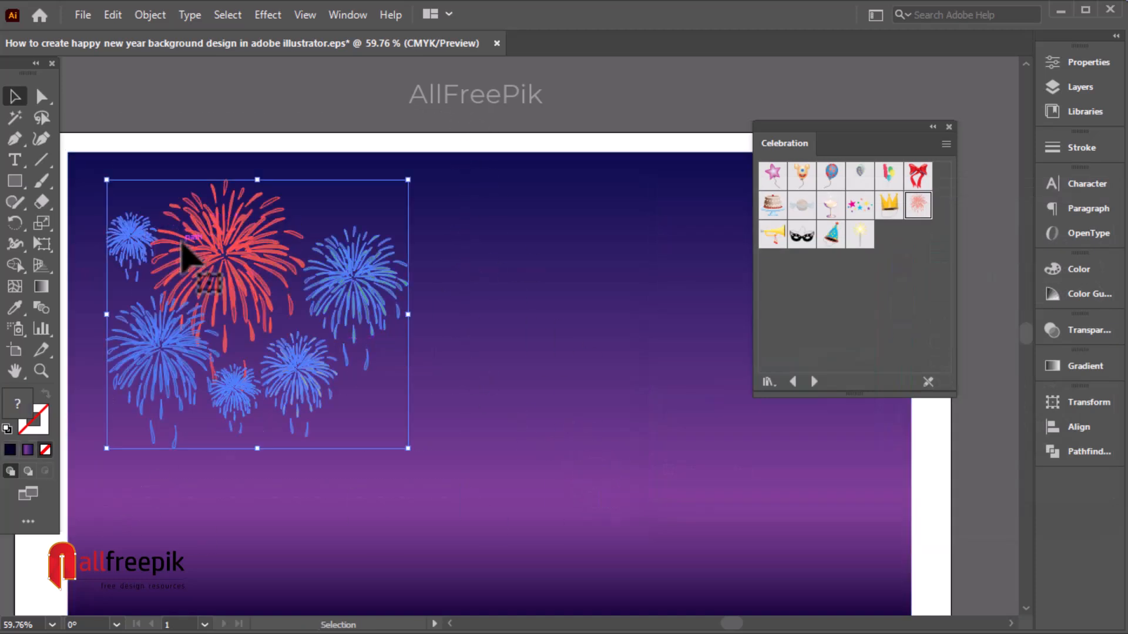
pyautogui.press('v')
pyautogui.hotkey('ctrl', '-')
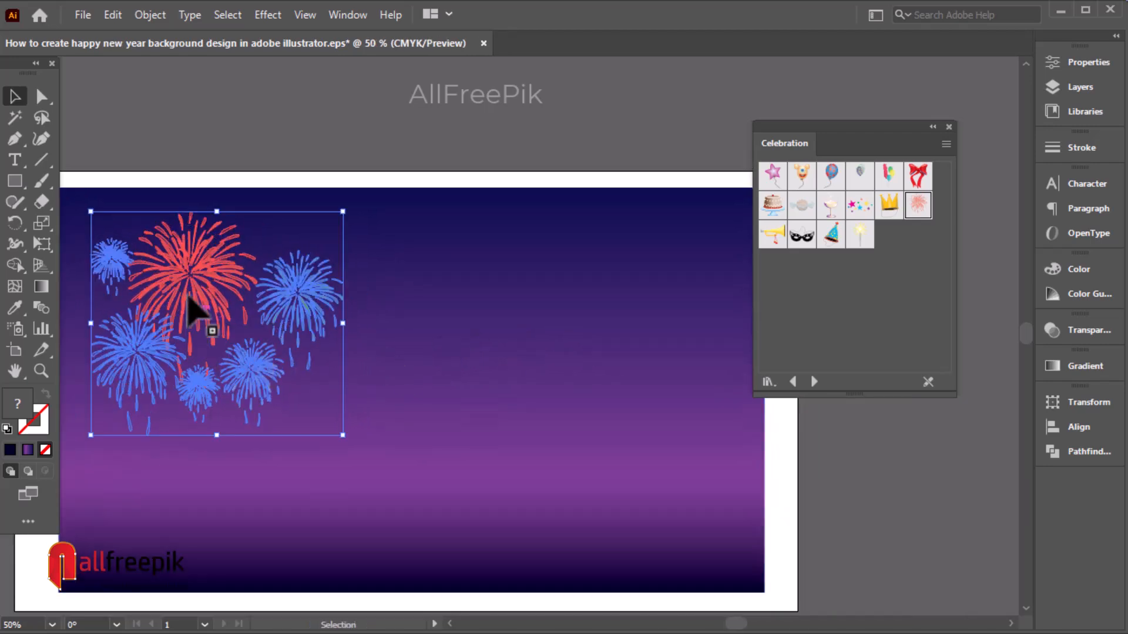
pyautogui.moveTo(184, 276); pyautogui.dragTo(495, 222)
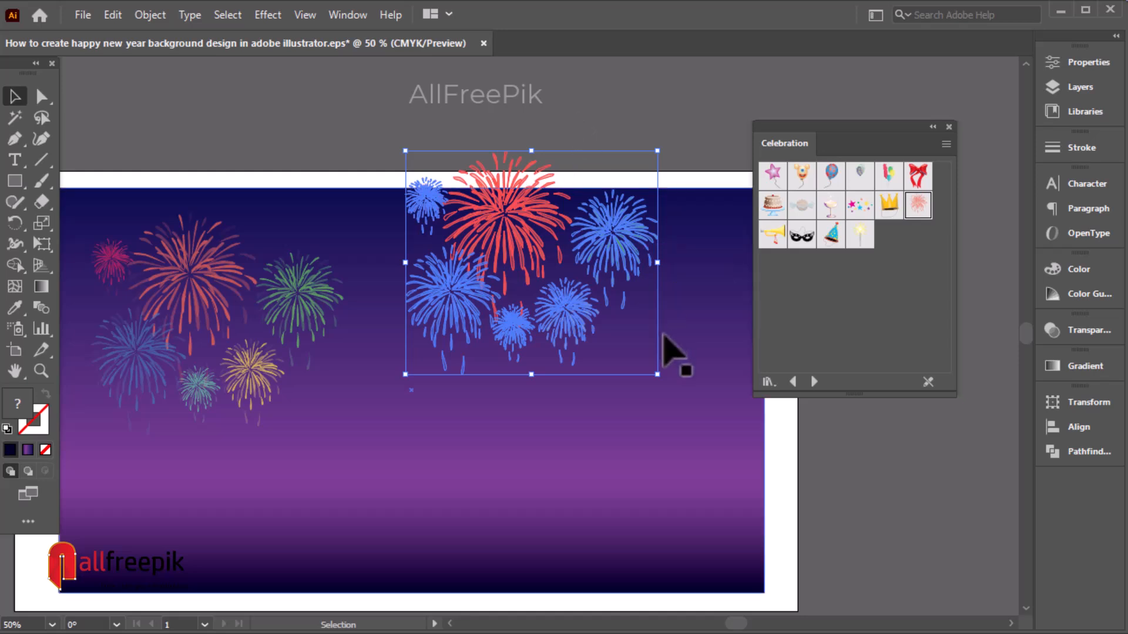
pyautogui.moveTo(686, 397); pyautogui.dragTo(728, 433)
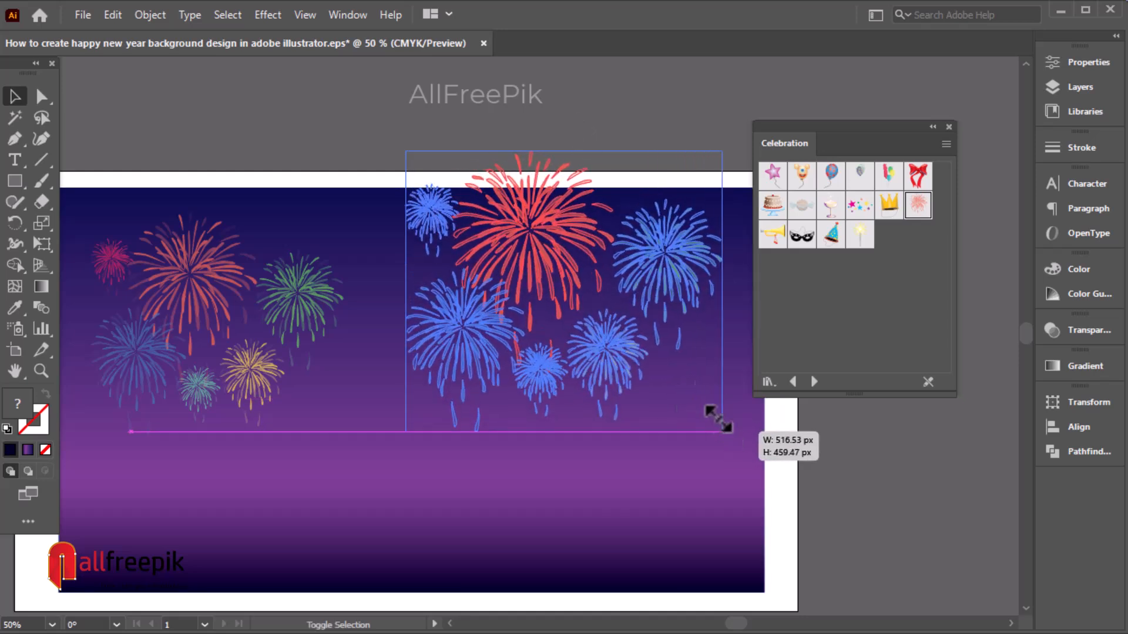
# Rearrange the copied cluster: blue and pink fireworks towards the right edge, green left of the red one, teal right of it.
pyautogui.rightClick(671, 244)
pyautogui.click(639, 93)
pyautogui.moveTo(675, 130); pyautogui.dragTo(597, 125)
pyautogui.moveTo(369, 330); pyautogui.dragTo(608, 376)
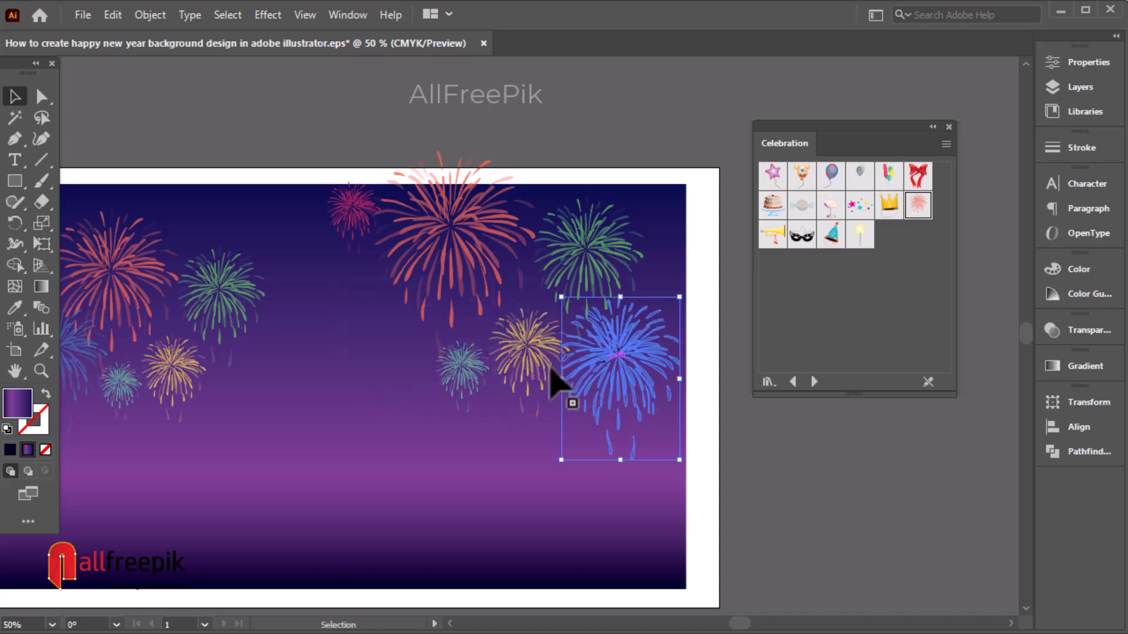
pyautogui.click(459, 368)
pyautogui.moveTo(584, 262); pyautogui.dragTo(370, 289)
pyautogui.moveTo(462, 374); pyautogui.dragTo(535, 291)
pyautogui.moveTo(354, 216); pyautogui.dragTo(614, 224)
# Enlarge the red firework in the right cluster and shift it and the teal one slightly right.
pyautogui.press('space')
pyautogui.moveTo(508, 202); pyautogui.dragTo(594, 206)
pyautogui.click(584, 244)
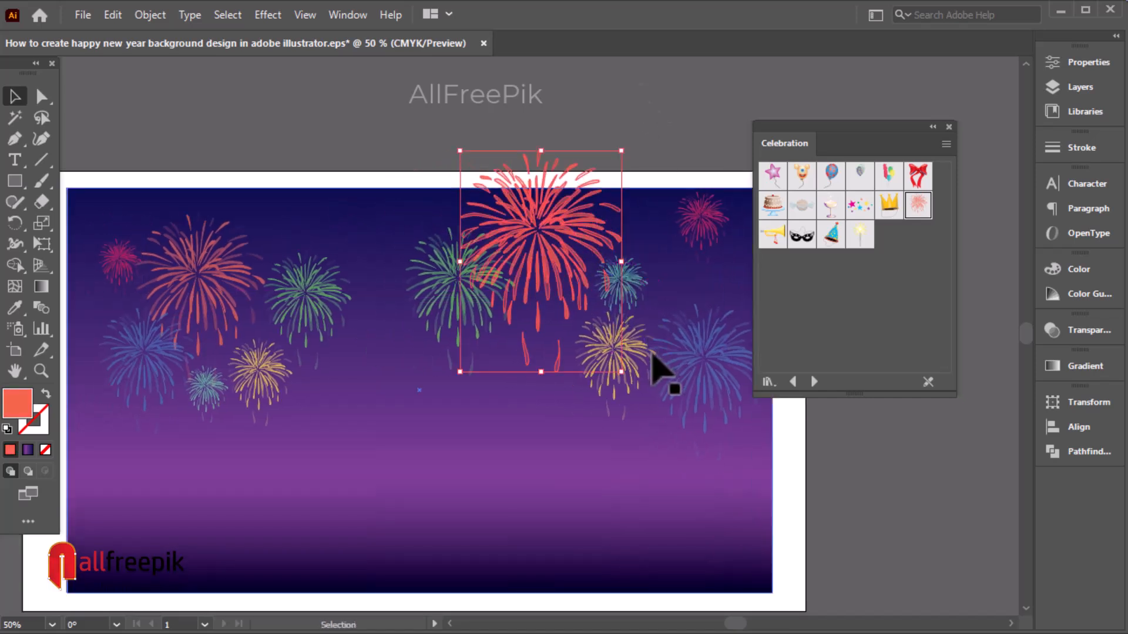
pyautogui.moveTo(621, 372); pyautogui.dragTo(637, 393)
pyautogui.moveTo(553, 219); pyautogui.dragTo(565, 214)
pyautogui.click(685, 139)
pyautogui.moveTo(646, 287); pyautogui.dragTo(669, 289)
pyautogui.click(665, 161)
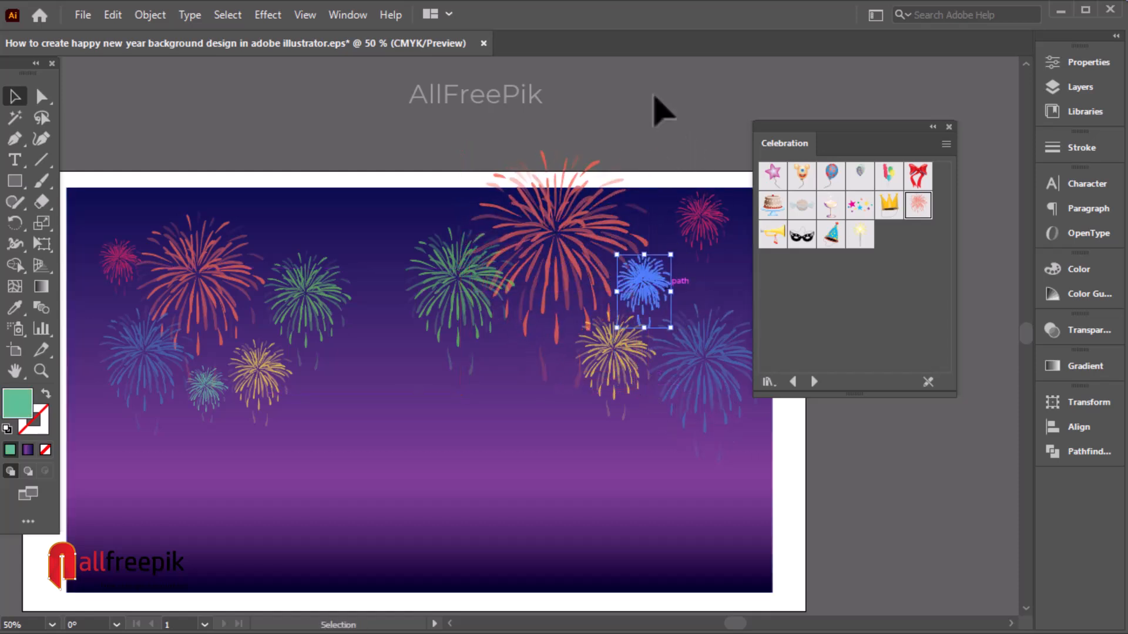
# Enlarge the blue firework at the background's right edge and scale the left blue one to about 205 by 282 px.
pyautogui.scroll(-1, 577, 217)
pyautogui.moveTo(608, 459); pyautogui.dragTo(612, 386)
pyautogui.click(611, 416)
pyautogui.click(610, 387)
pyautogui.moveTo(641, 429); pyautogui.dragTo(668, 443)
pyautogui.click(238, 368)
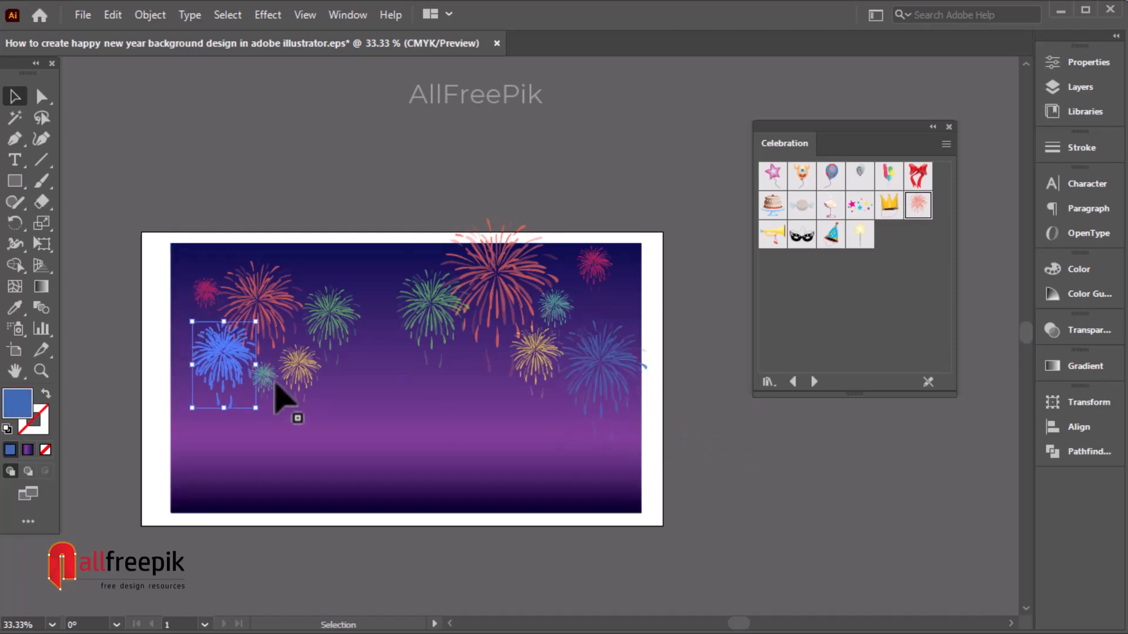
pyautogui.moveTo(192, 408); pyautogui.dragTo(161, 440)
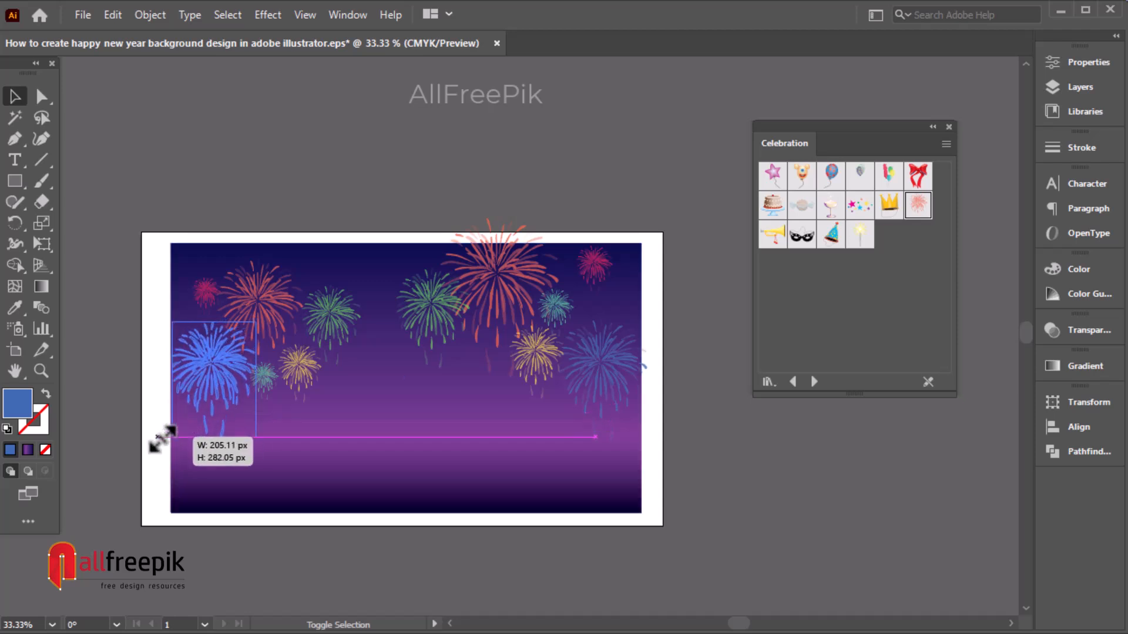
pyautogui.click(381, 192)
# Move all the fireworks slightly up without the background and group them.
pyautogui.click(587, 418)
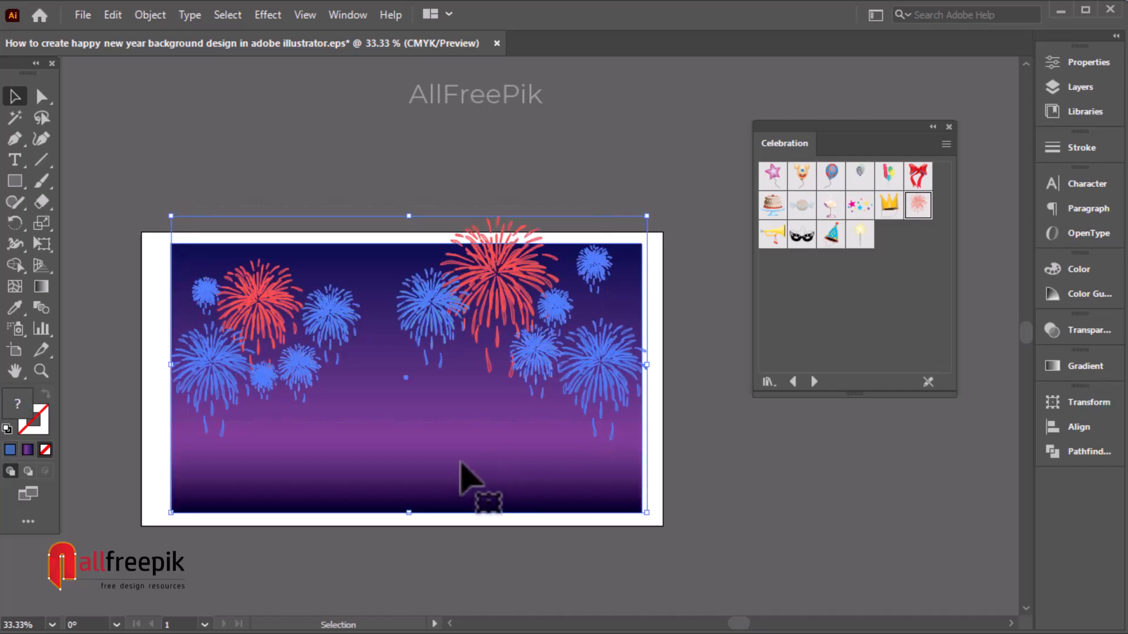
pyautogui.moveTo(430, 295); pyautogui.dragTo(429, 292)
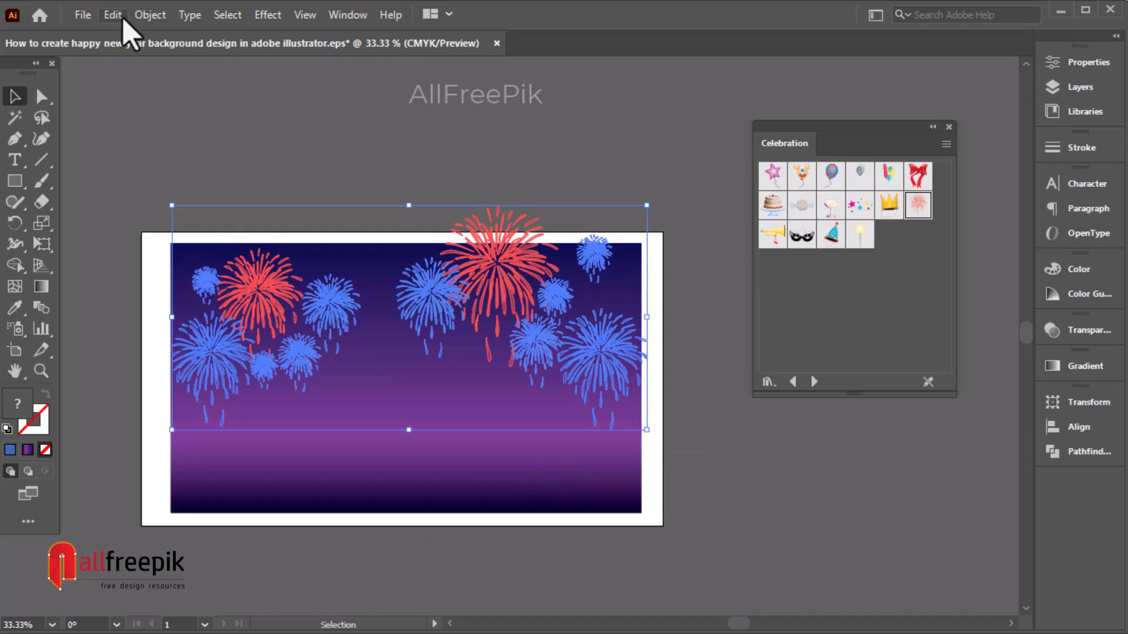
pyautogui.click(147, 15)
pyautogui.click(212, 94)
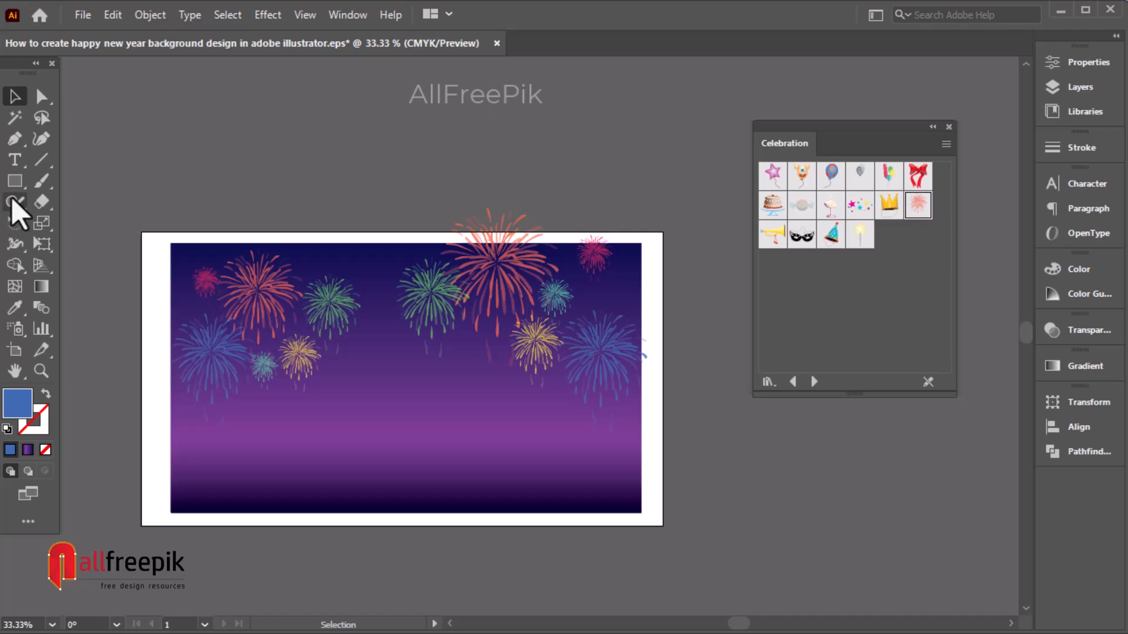
# Draw a small circle over the centre of the left pink firework and fill it with that firework's sampled pink.
pyautogui.click(14, 180)
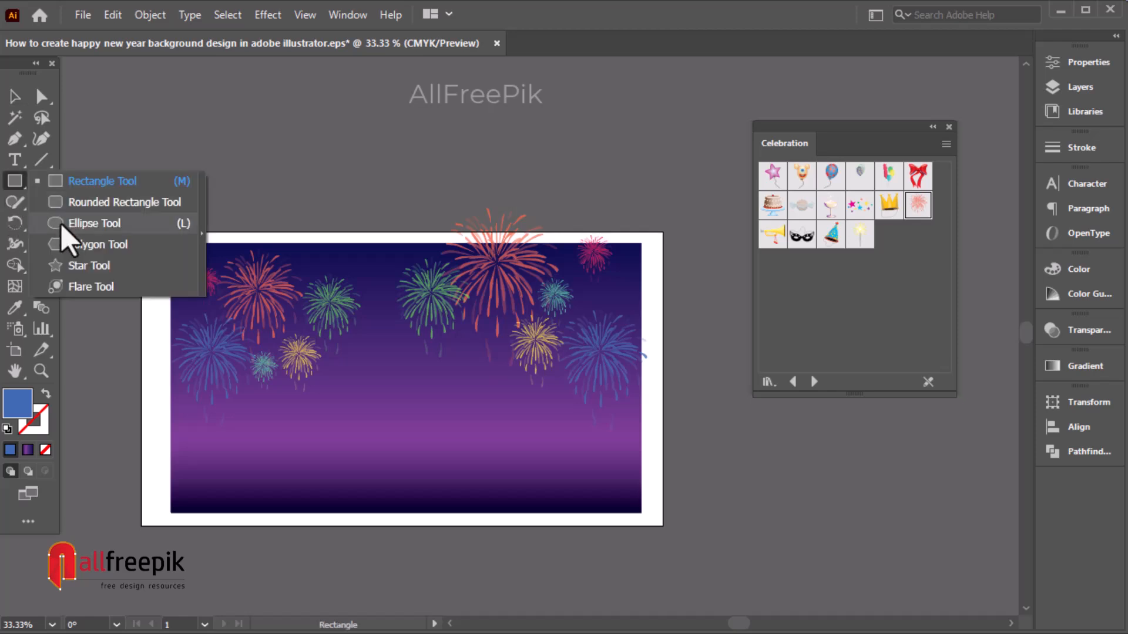
pyautogui.click(61, 225)
pyautogui.keyDown('ctrl'); pyautogui.click(443, 329); pyautogui.keyUp('ctrl')
pyautogui.moveTo(235, 341); pyautogui.dragTo(237, 350)
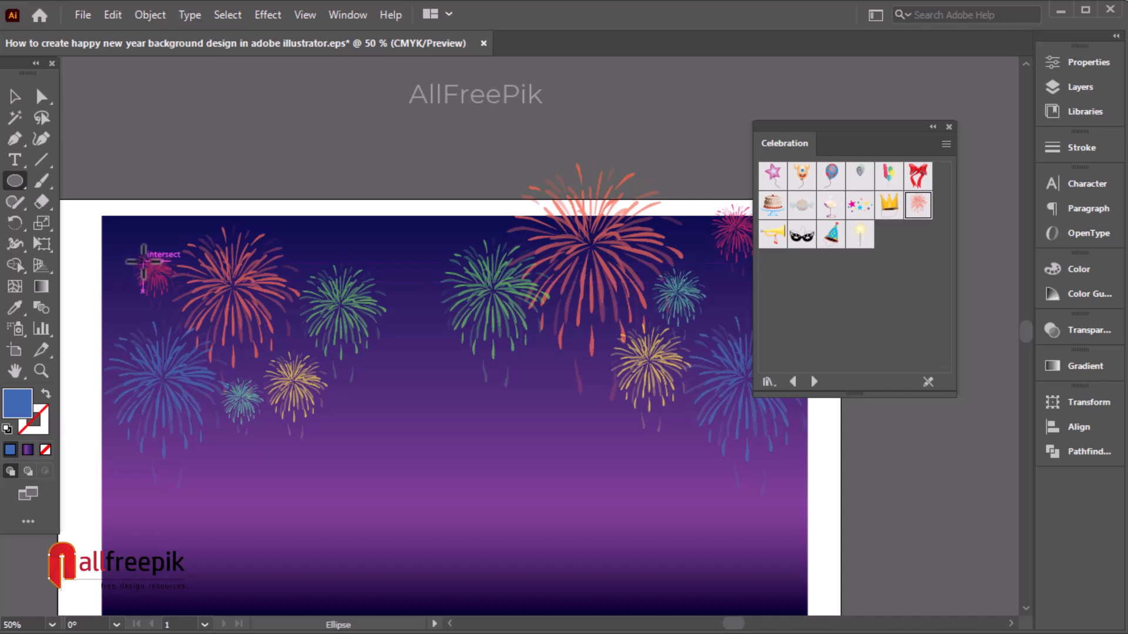
pyautogui.moveTo(144, 262); pyautogui.dragTo(163, 280)
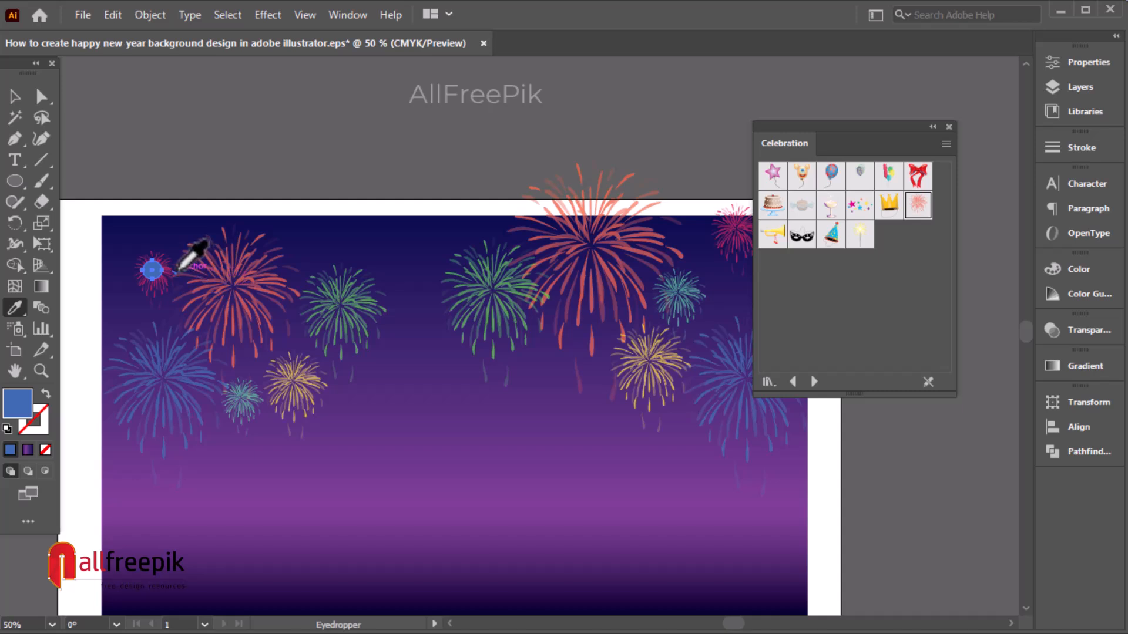
pyautogui.click(14, 98)
pyautogui.click(199, 124)
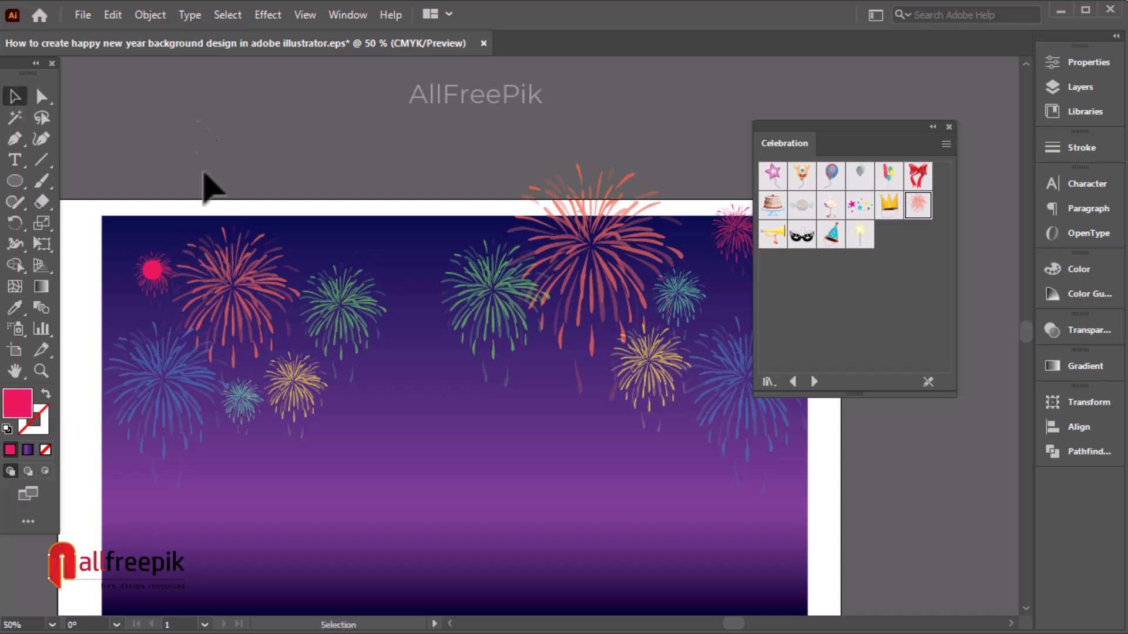
# Place a larger circle on the centre of the left red firework and fill it with the sampled orange-red.
pyautogui.moveTo(231, 293); pyautogui.dragTo(251, 269)
pyautogui.click(12, 307)
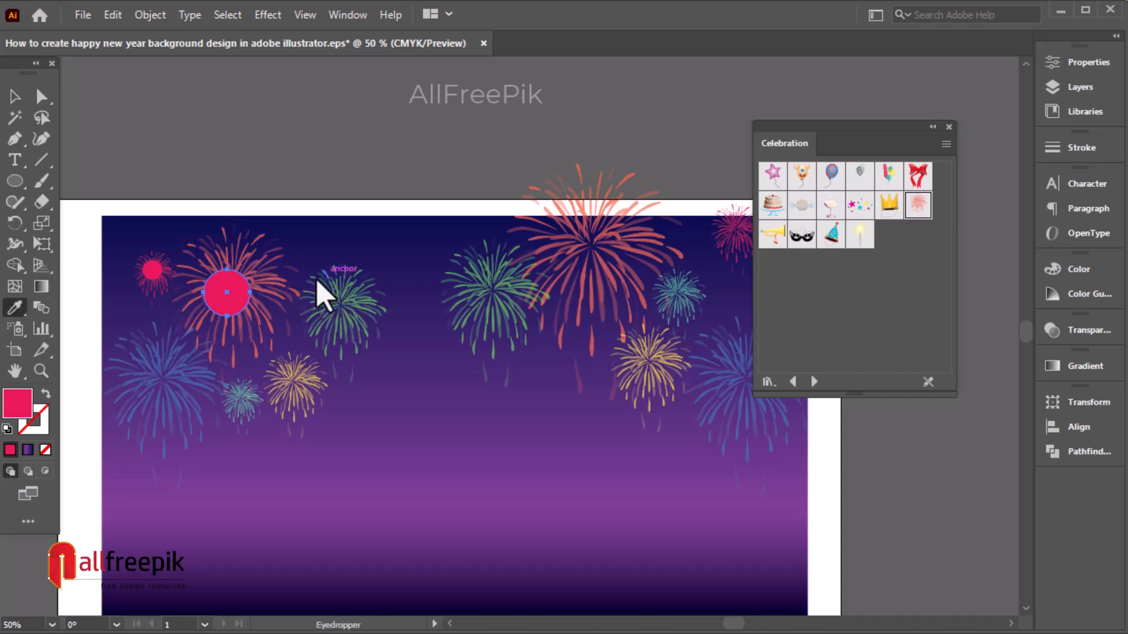
pyautogui.click(286, 278)
# Copy the orange-red circle onto the left green firework and fill the copy with the sampled green.
pyautogui.click(15, 99)
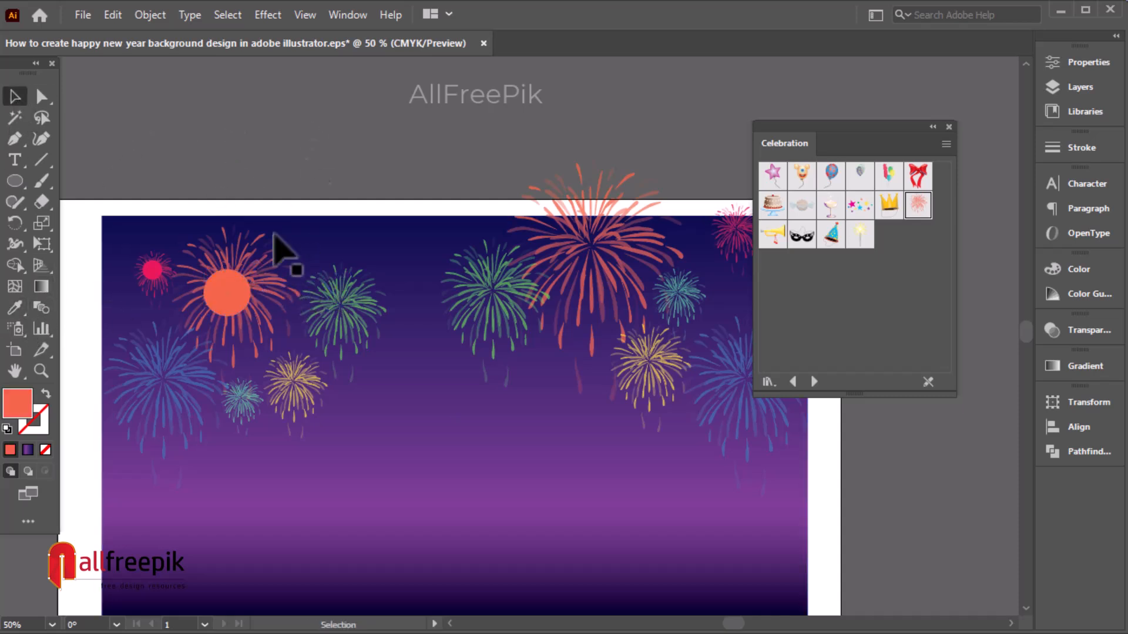
pyautogui.moveTo(230, 294); pyautogui.dragTo(339, 304)
pyautogui.click(14, 307)
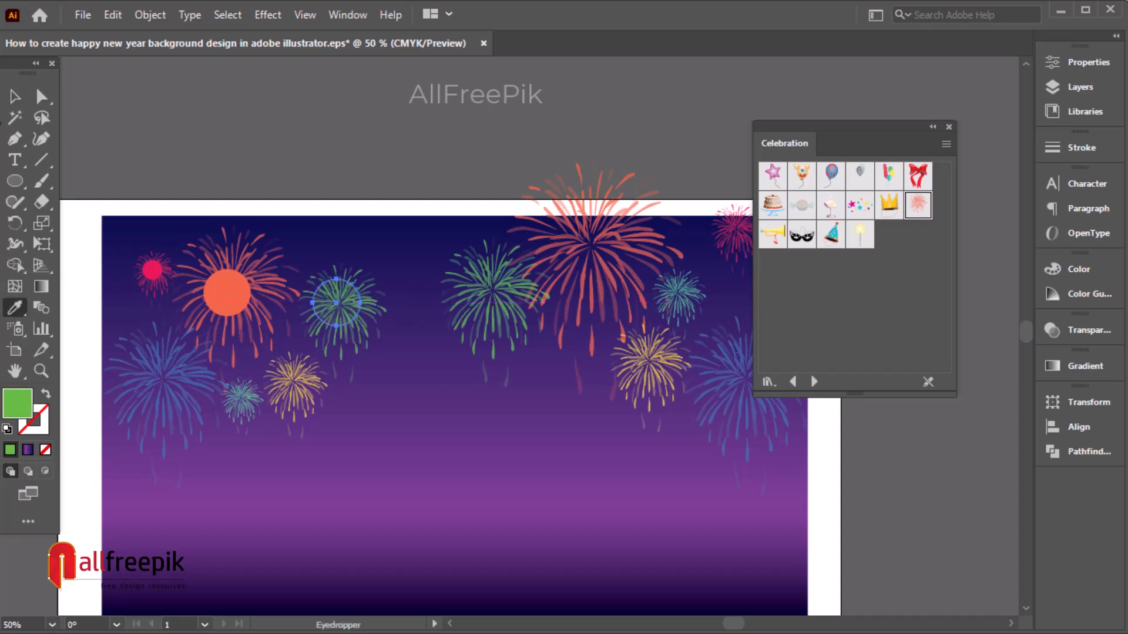
pyautogui.click(376, 302)
# Copy the green circle onto the left yellow firework and fill the copy with the sampled yellow.
pyautogui.click(14, 99)
pyautogui.moveTo(350, 311); pyautogui.dragTo(306, 388)
pyautogui.click(15, 307)
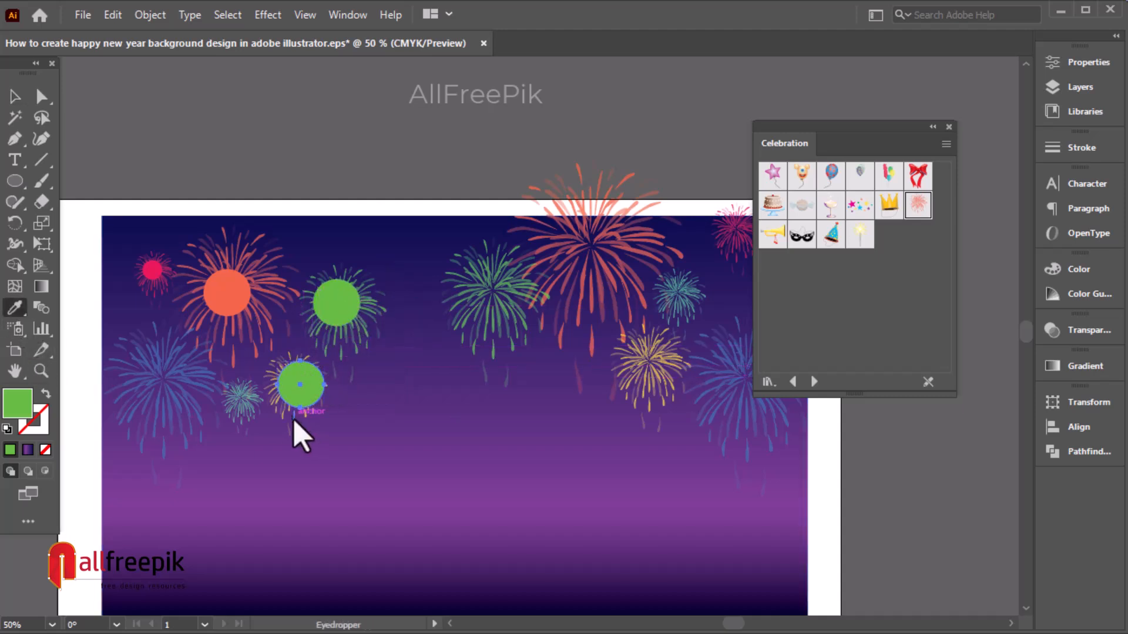
pyautogui.click(297, 431)
# Copy the yellow circle onto the small left teal firework and fill the copy with the sampled teal.
pyautogui.click(15, 97)
pyautogui.moveTo(300, 384); pyautogui.dragTo(253, 393)
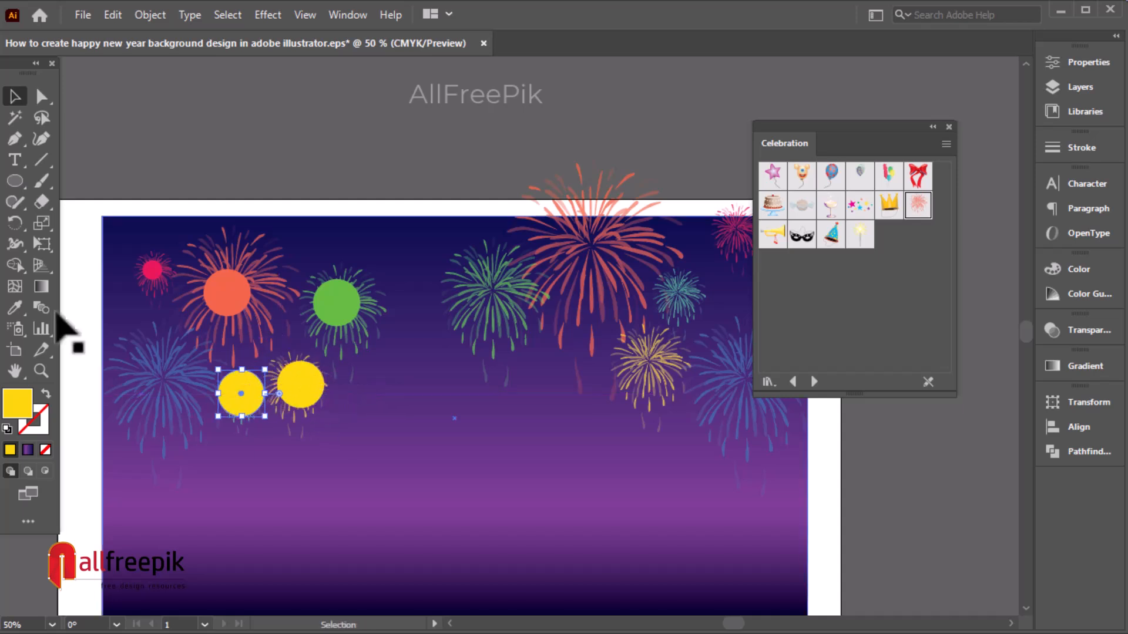
pyautogui.click(15, 307)
pyautogui.click(238, 421)
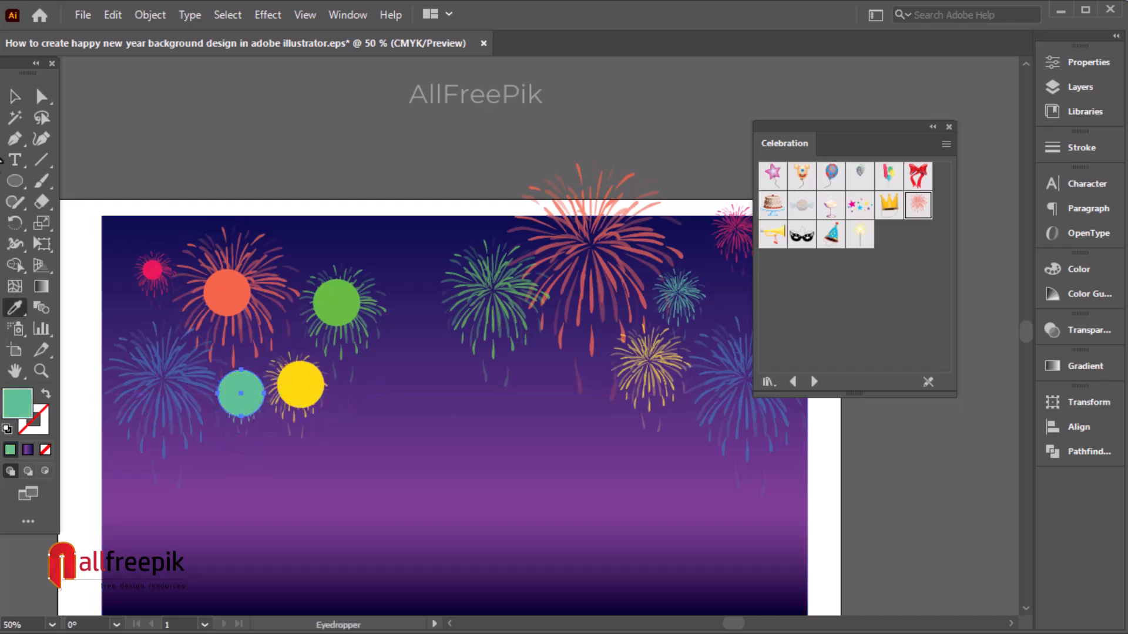
# Copy the teal circle onto the left blue firework, fill the copy with the sampled blue and deselect it.
pyautogui.click(15, 97)
pyautogui.moveTo(225, 395); pyautogui.dragTo(150, 377)
pyautogui.click(16, 308)
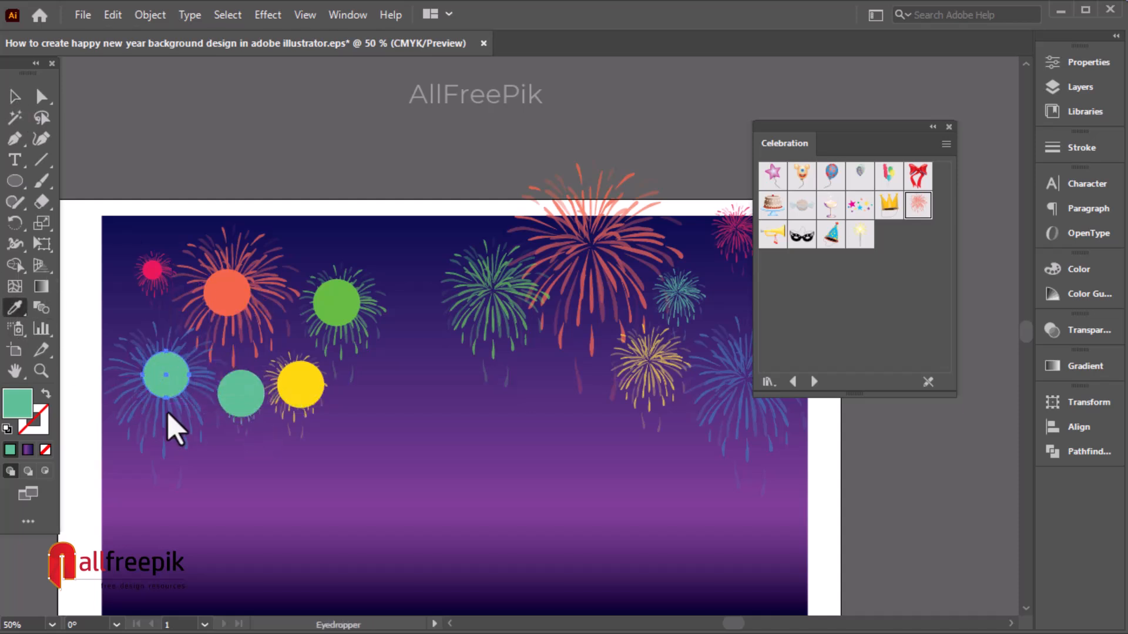
pyautogui.click(163, 409)
pyautogui.click(16, 97)
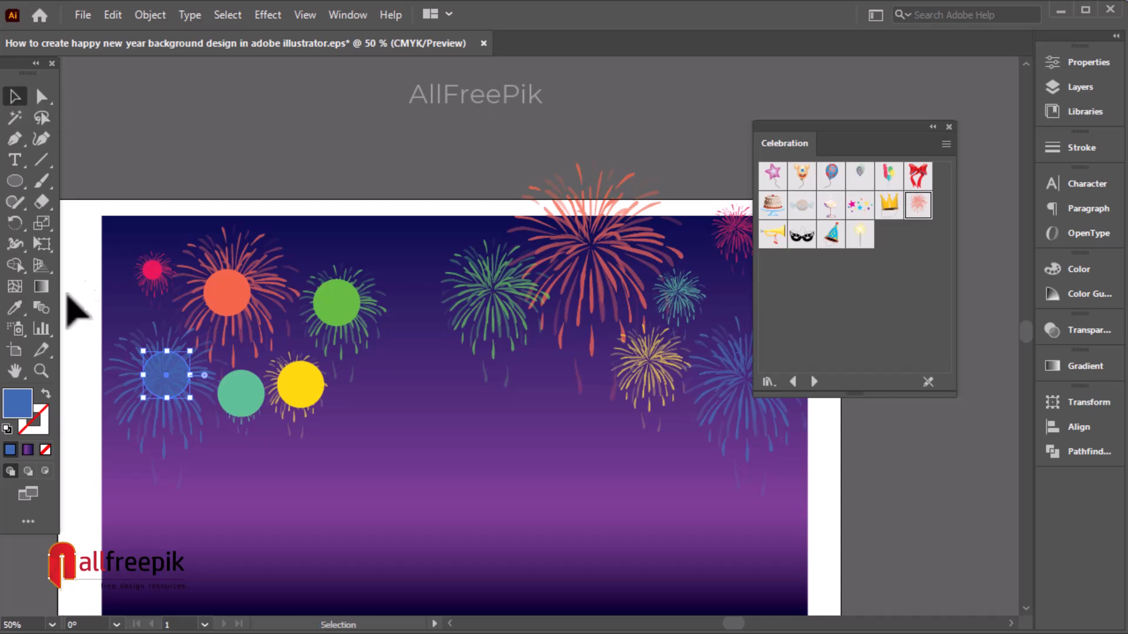
pyautogui.click(14, 308)
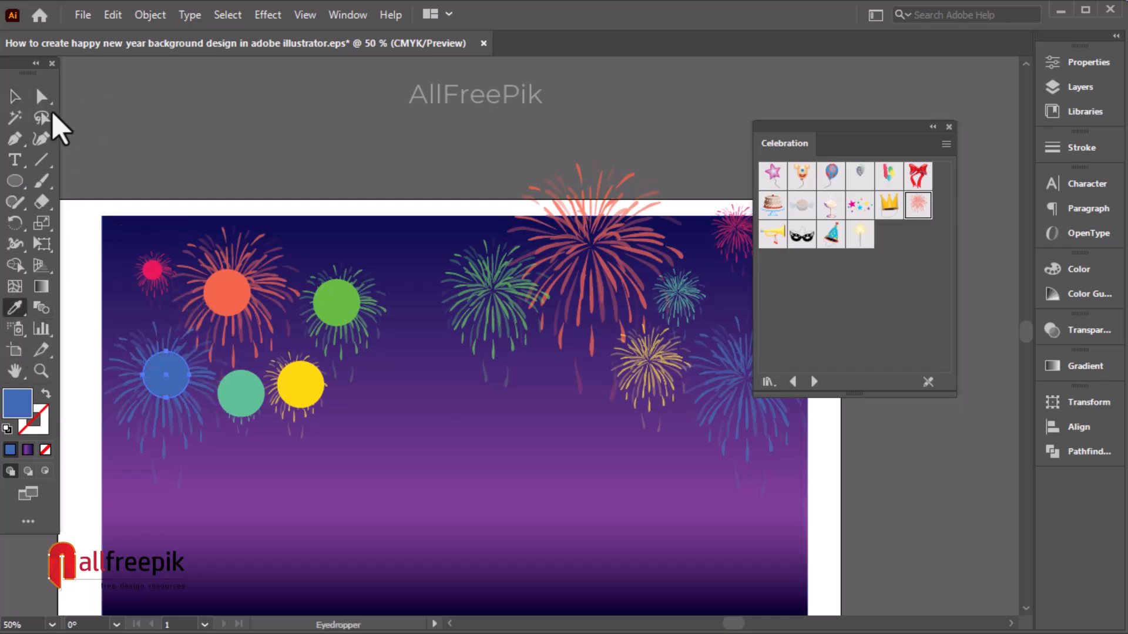
pyautogui.click(15, 97)
pyautogui.click(123, 124)
# Copy the blue circle onto the right blue firework, enlarge the copy to about 109 px and enlarge the left blue circle.
pyautogui.moveTo(333, 271); pyautogui.dragTo(297, 337)
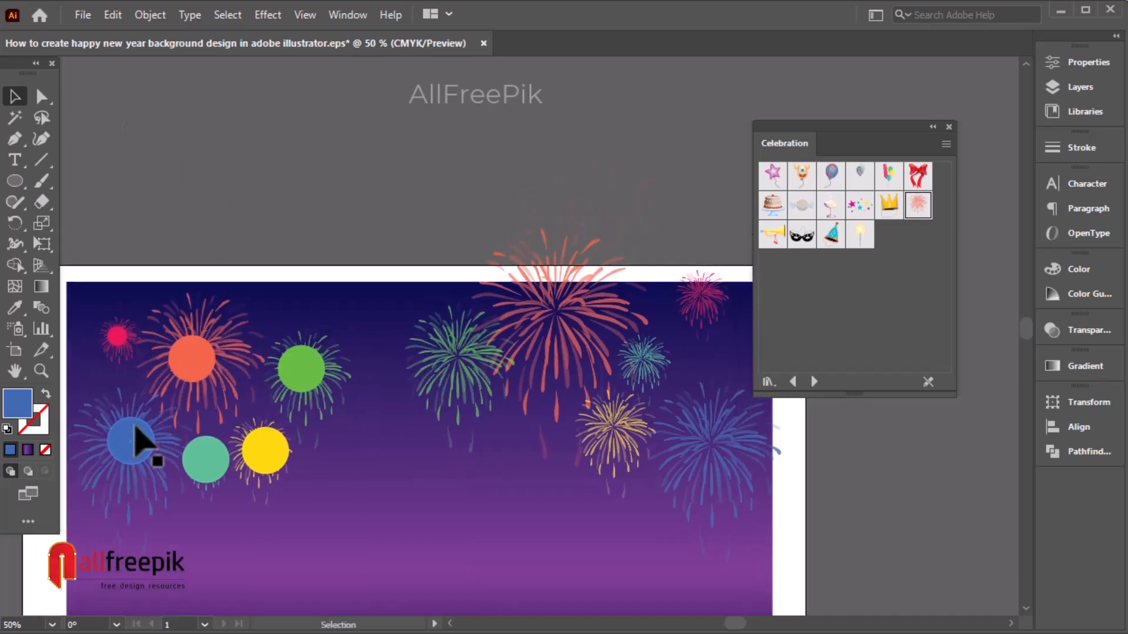
pyautogui.keyDown('alt'); pyautogui.moveTo(349, 452); pyautogui.dragTo(745, 411); pyautogui.keyUp('alt')
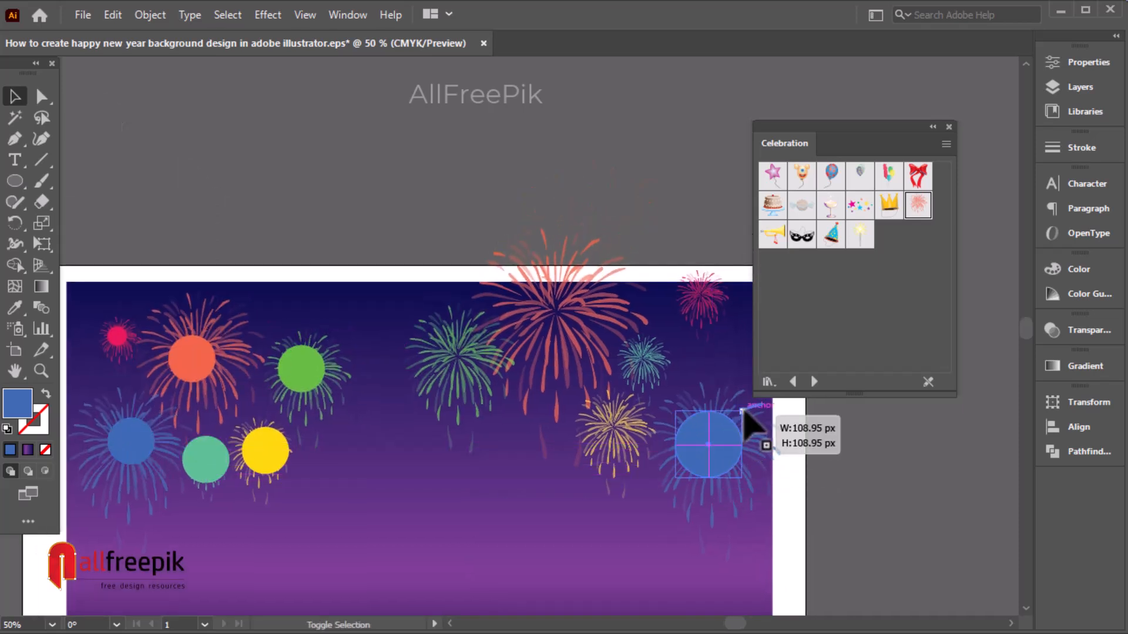
pyautogui.click(139, 452)
pyautogui.keyDown('alt'); pyautogui.keyDown('shift'); pyautogui.moveTo(154, 417); pyautogui.dragTo(169, 401); pyautogui.keyUp('shift'); pyautogui.keyUp('alt')
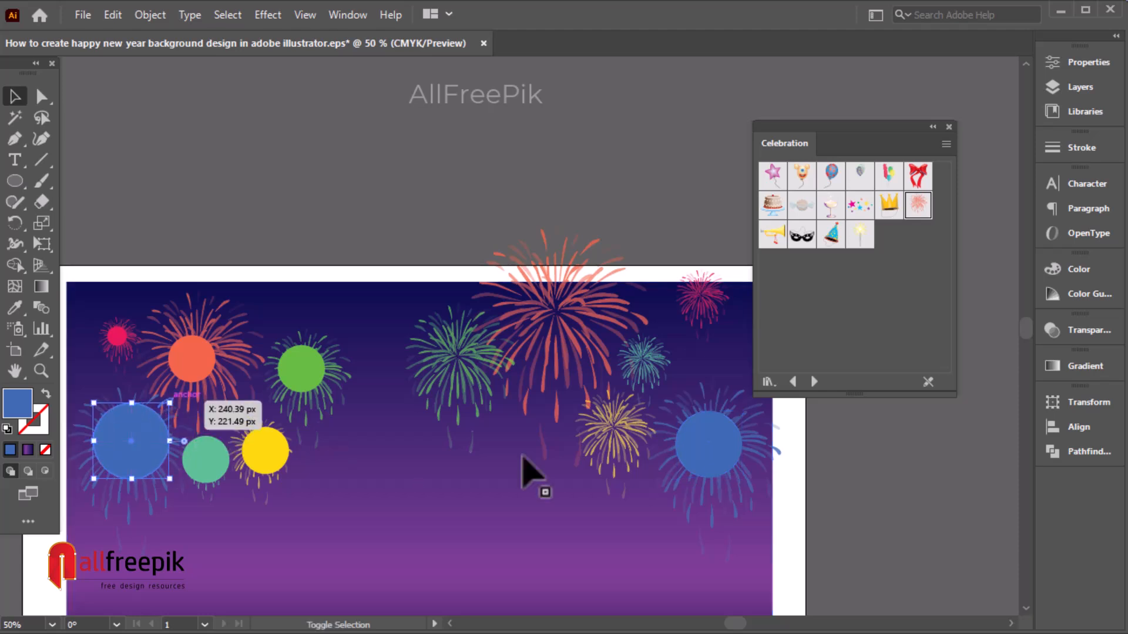
# Ungroup the complete set of fireworks in both clusters and deselect it.
pyautogui.click(751, 493)
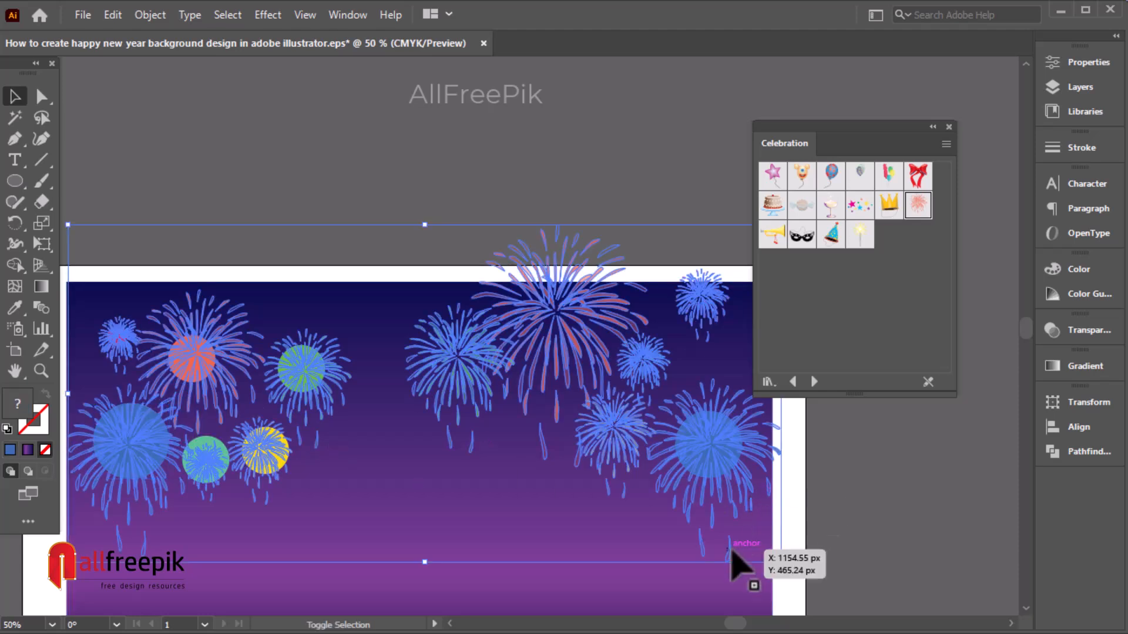
pyautogui.rightClick(623, 428)
pyautogui.click(692, 272)
pyautogui.click(840, 531)
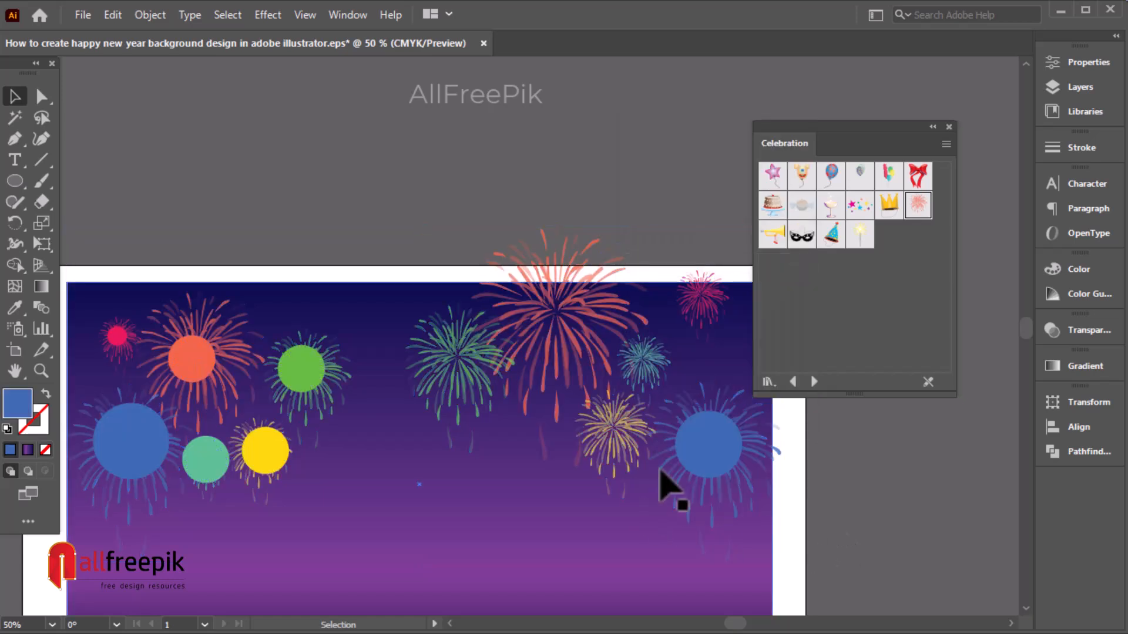
# Copy the left cluster's yellow, teal, green and orange circles onto the matching fireworks in the right cluster.
pyautogui.moveTo(287, 461); pyautogui.dragTo(612, 434)
pyautogui.moveTo(206, 459); pyautogui.dragTo(647, 366)
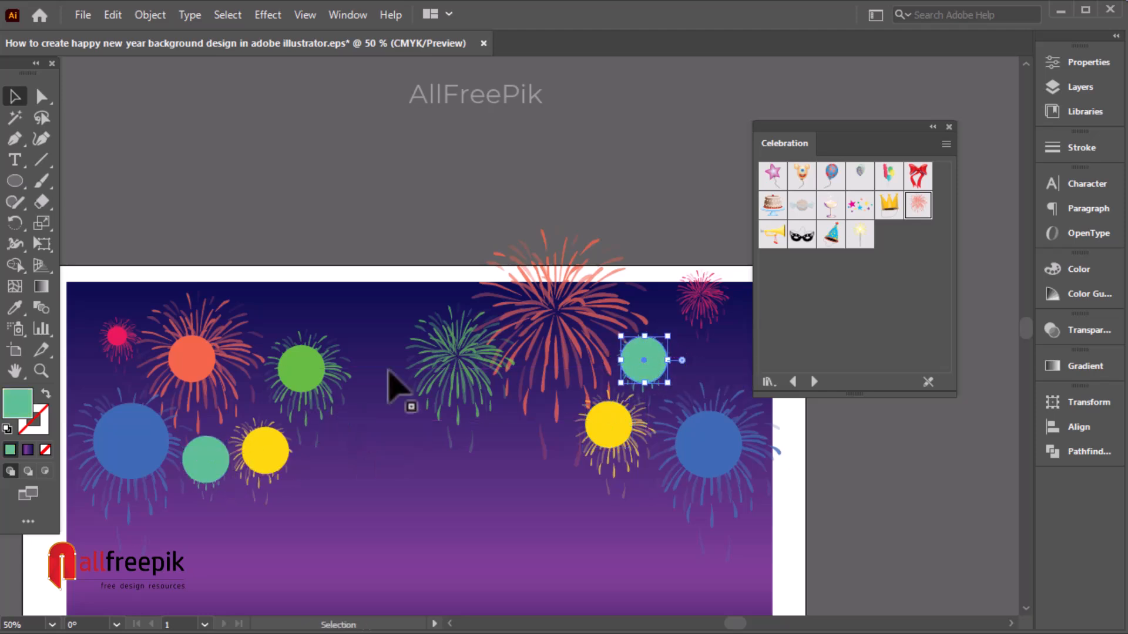
pyautogui.moveTo(311, 369); pyautogui.dragTo(460, 365)
pyautogui.moveTo(217, 373); pyautogui.dragTo(584, 297)
# Enlarge the orange circles and copy the small pink circle onto the right pink firework.
pyautogui.click(199, 344)
pyautogui.moveTo(217, 335); pyautogui.dragTo(230, 320)
pyautogui.click(277, 250)
pyautogui.moveTo(140, 340); pyautogui.dragTo(703, 298)
pyautogui.keyDown('shift'); pyautogui.click(703, 458); pyautogui.keyUp('shift')
pyautogui.keyDown('shift'); pyautogui.click(605, 360); pyautogui.keyUp('shift')
pyautogui.click(847, 512)
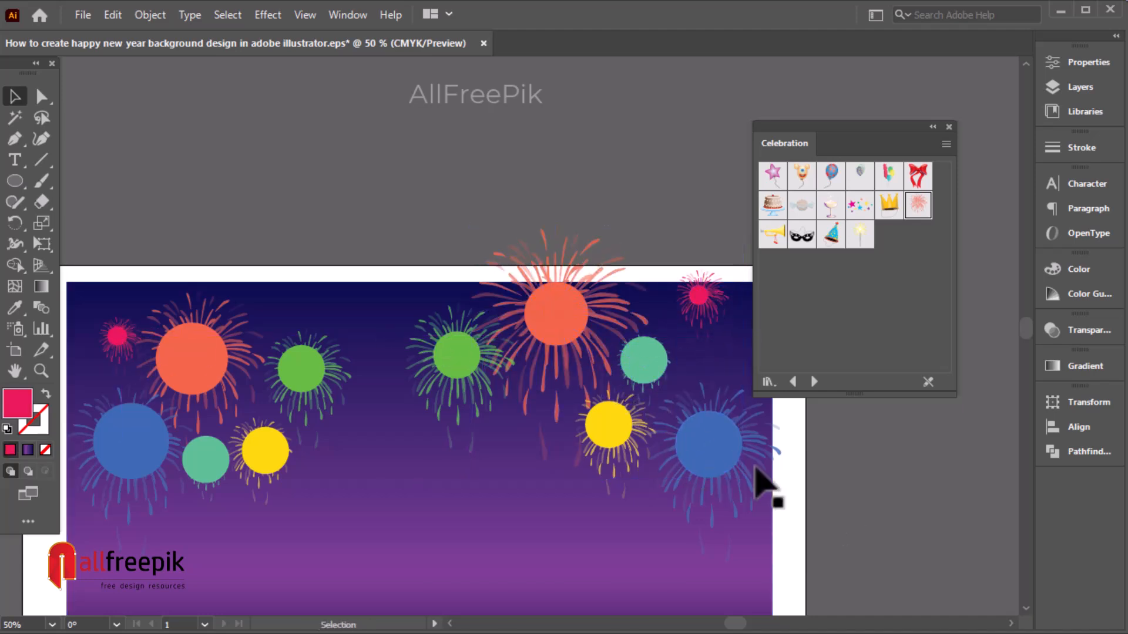
# Select all twelve coloured circles across both clusters and group them.
pyautogui.click(726, 454)
pyautogui.keyDown('shift'); pyautogui.click(702, 296); pyautogui.keyUp('shift')
pyautogui.keyDown('shift'); pyautogui.click(646, 361); pyautogui.keyUp('shift')
pyautogui.keyDown('shift'); pyautogui.click(609, 434); pyautogui.keyUp('shift')
pyautogui.keyDown('shift'); pyautogui.click(565, 321); pyautogui.keyUp('shift')
pyautogui.keyDown('shift'); pyautogui.click(476, 359); pyautogui.keyUp('shift')
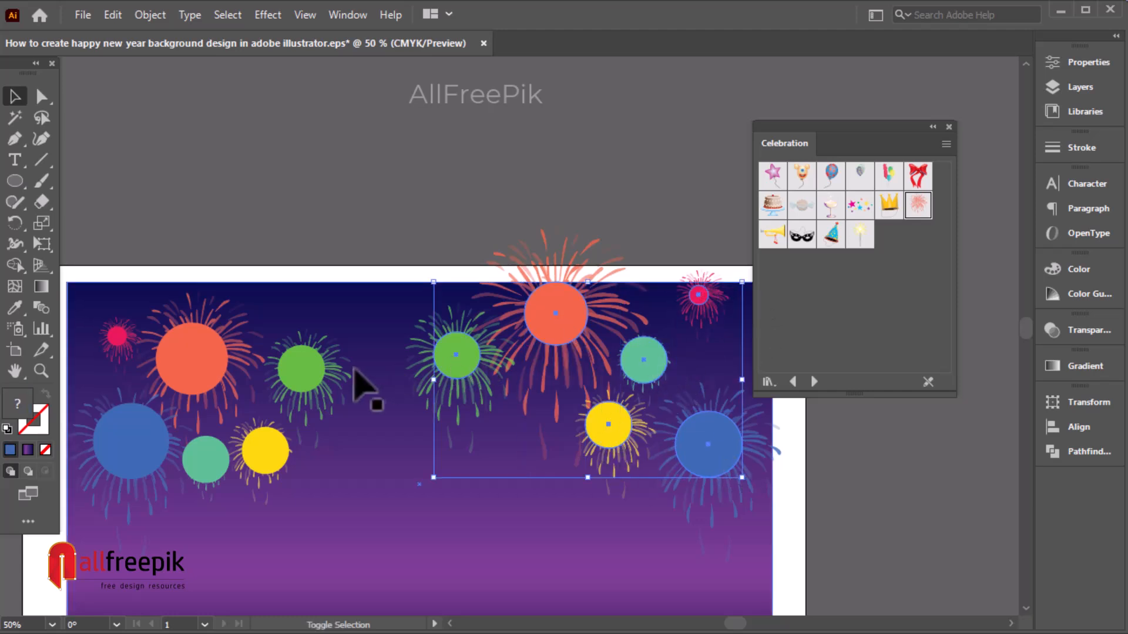
pyautogui.keyDown('shift'); pyautogui.click(320, 378); pyautogui.keyUp('shift')
pyautogui.keyDown('shift'); pyautogui.click(275, 459); pyautogui.keyUp('shift')
pyautogui.keyDown('shift'); pyautogui.click(210, 461); pyautogui.keyUp('shift')
pyautogui.keyDown('shift'); pyautogui.click(164, 352); pyautogui.keyUp('shift')
pyautogui.keyDown('shift'); pyautogui.click(113, 339); pyautogui.keyUp('shift')
pyautogui.keyDown('shift'); pyautogui.click(139, 440); pyautogui.keyUp('shift')
pyautogui.rightClick(150, 453)
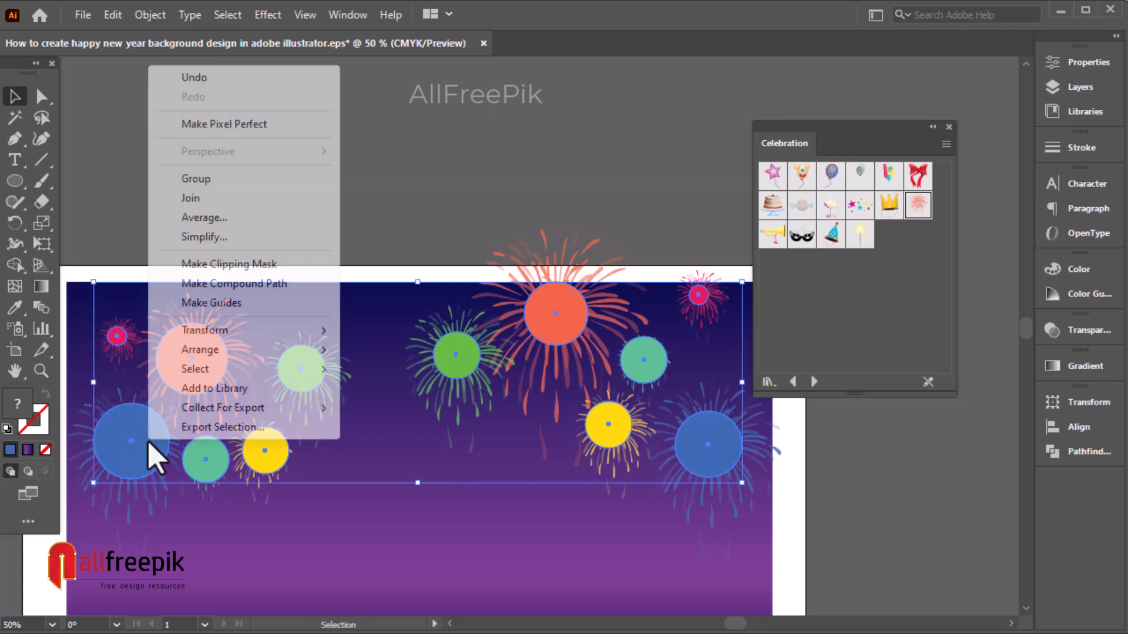
pyautogui.click(220, 186)
# Apply a Gaussian Blur with a radius of 78.1064 pixels to the grouped circles and deselect them.
pyautogui.click(270, 17)
pyautogui.moveTo(332, 311)
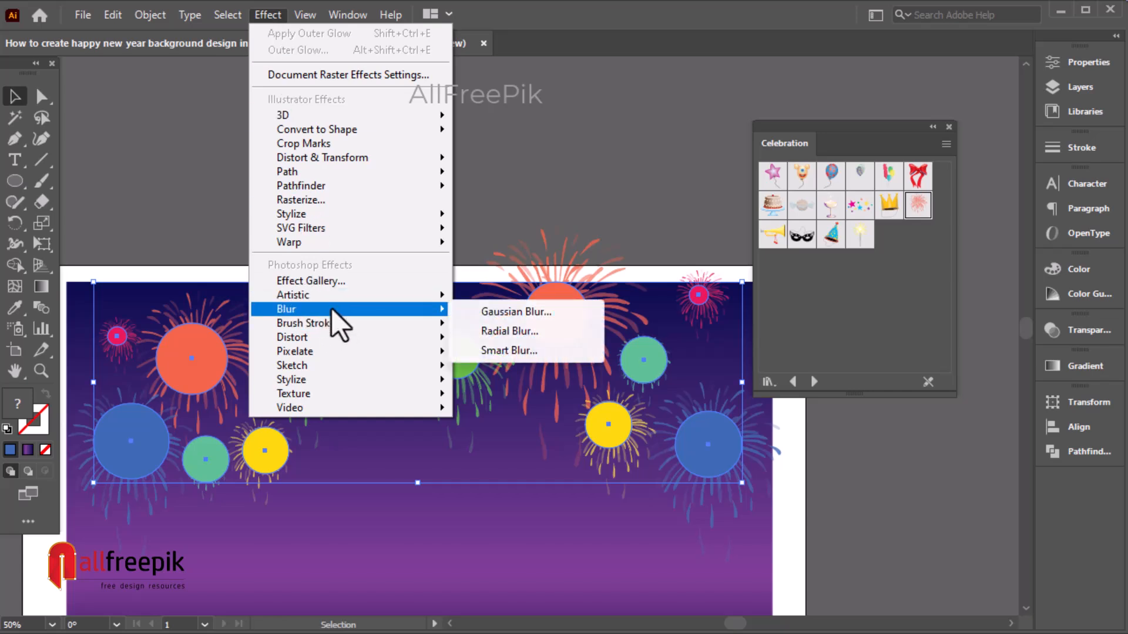
pyautogui.click(530, 316)
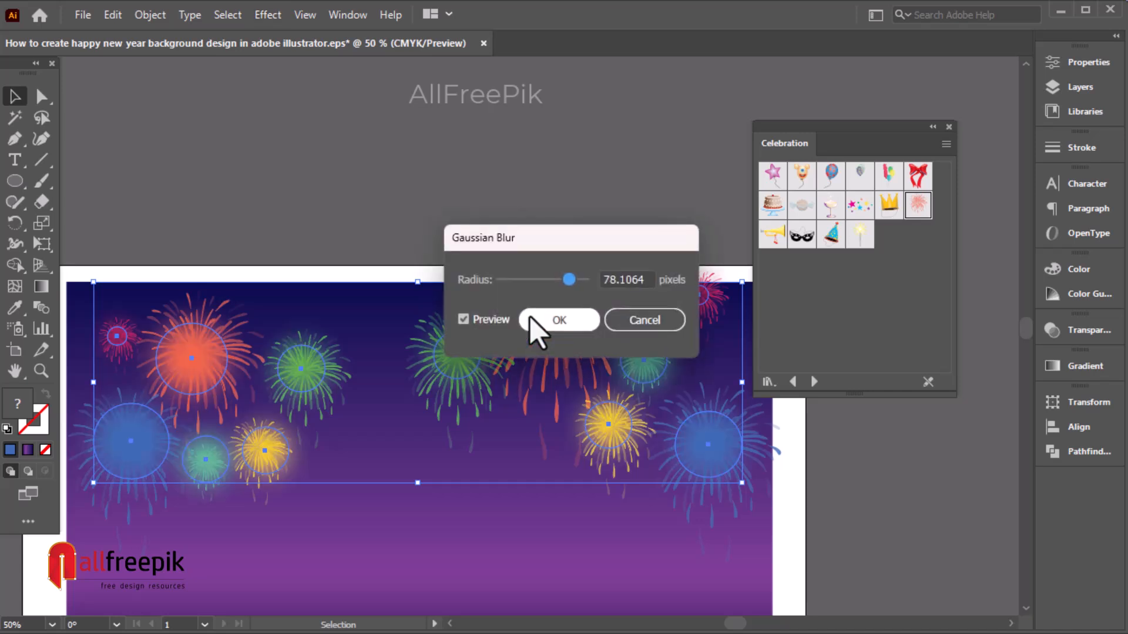
pyautogui.click(567, 323)
pyautogui.click(890, 524)
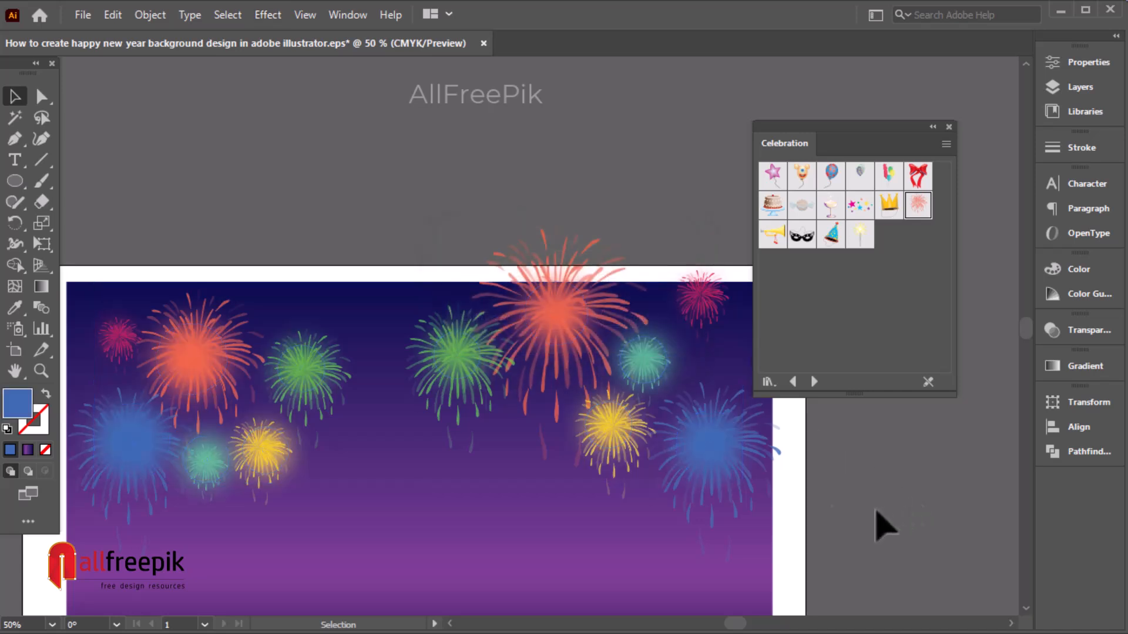
# Copy the blurred circle group and paste the duplicate in front to strengthen the glow.
pyautogui.hotkey('ctrl', 'a')
pyautogui.click(109, 16)
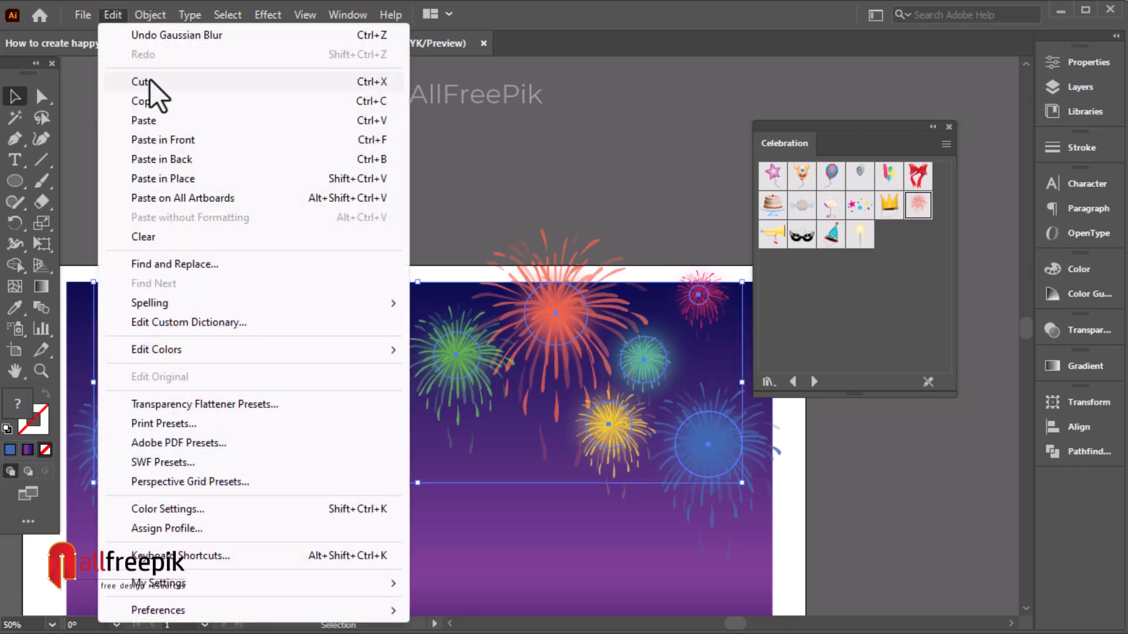
pyautogui.click(150, 102)
pyautogui.click(112, 15)
pyautogui.click(168, 140)
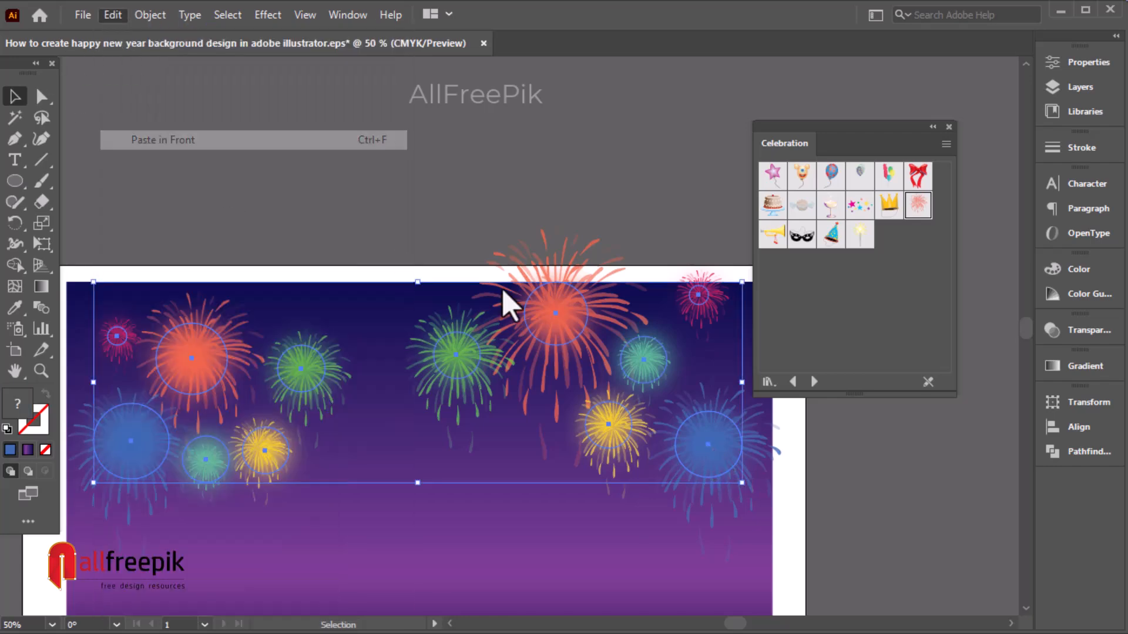
pyautogui.click(868, 509)
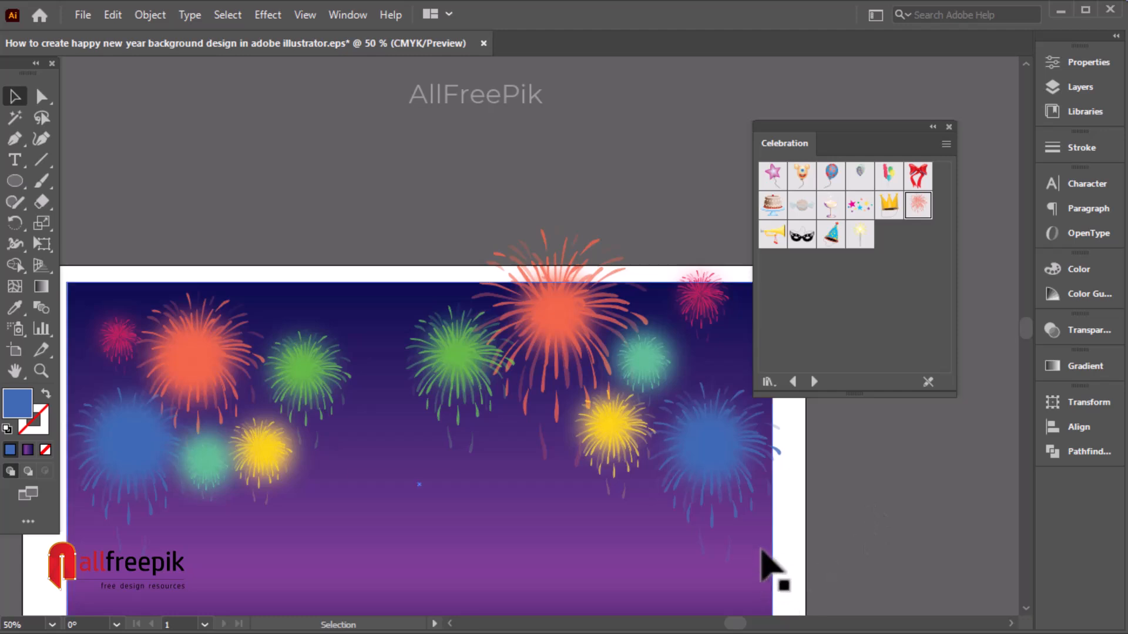
pyautogui.click(753, 519)
pyautogui.keyDown('shift'); pyautogui.click(622, 491); pyautogui.keyUp('shift')
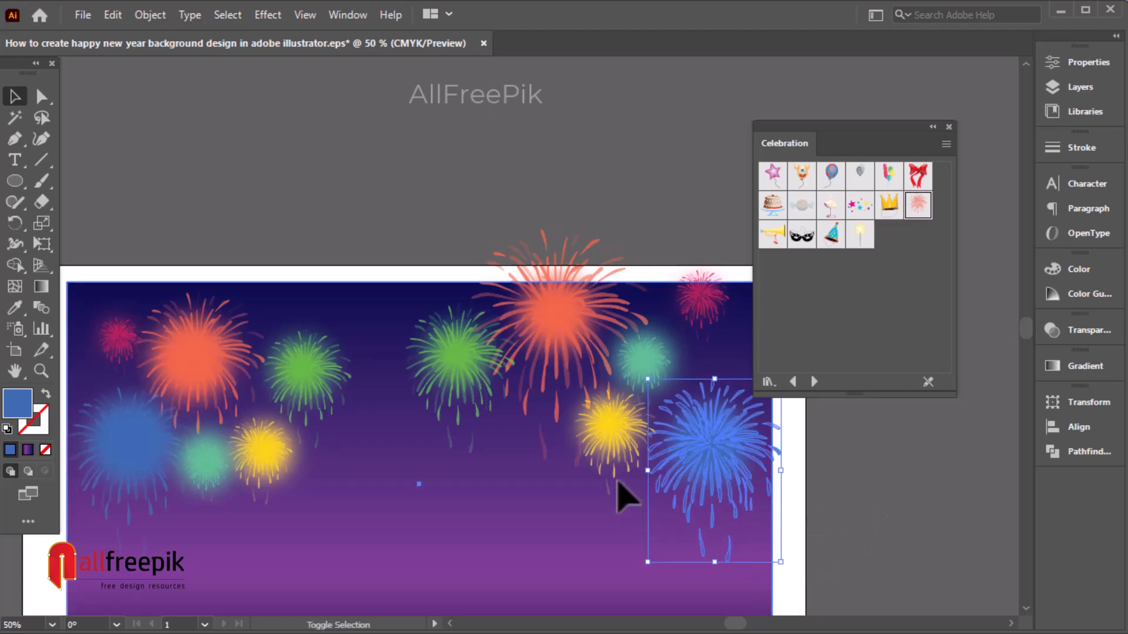
pyautogui.click(637, 204)
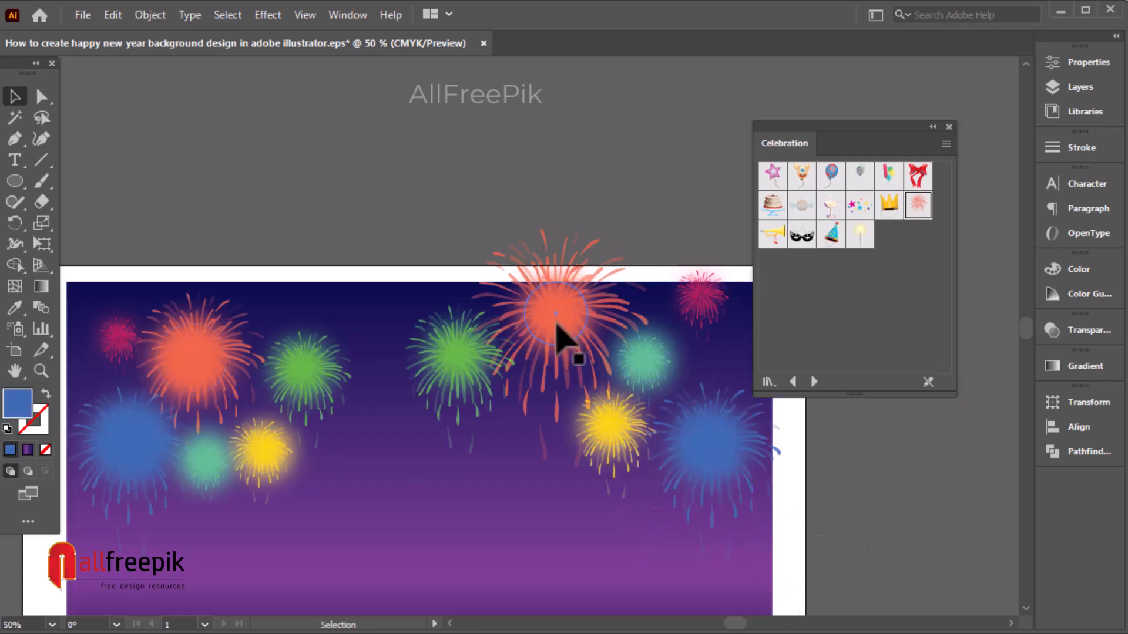
pyautogui.moveTo(374, 316); pyautogui.dragTo(392, 409)
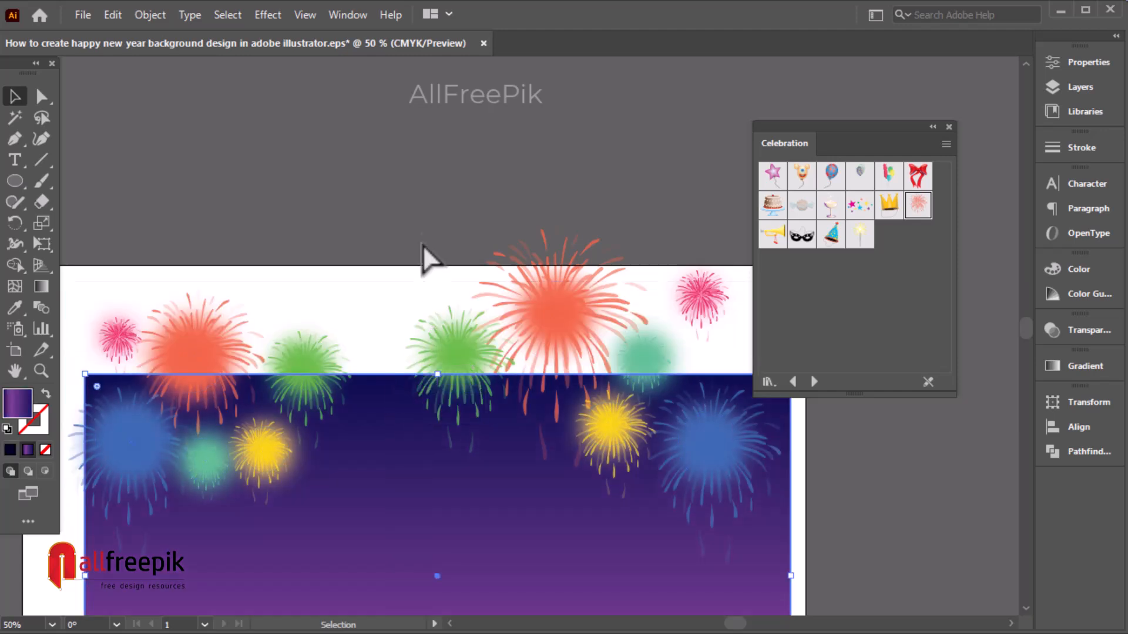
pyautogui.hotkey('ctrl', 'z')
pyautogui.click(430, 168)
# Bring the orange, pink, blue, yellow and green fireworks of the right cluster to the front.
pyautogui.click(607, 257)
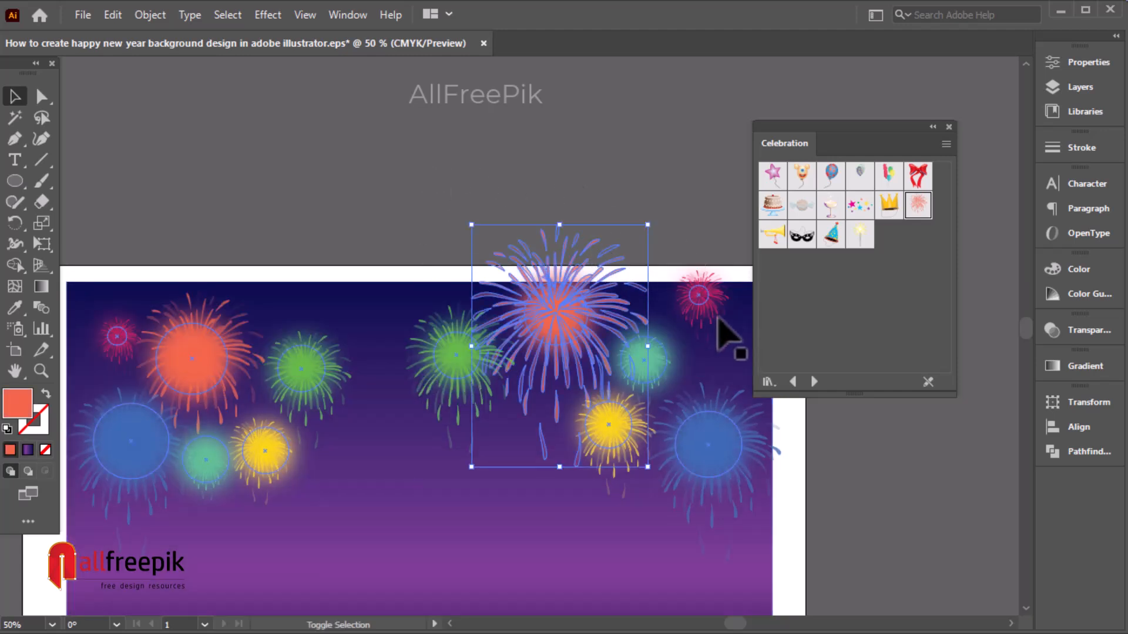
pyautogui.keyDown('shift'); pyautogui.click(703, 332); pyautogui.keyUp('shift')
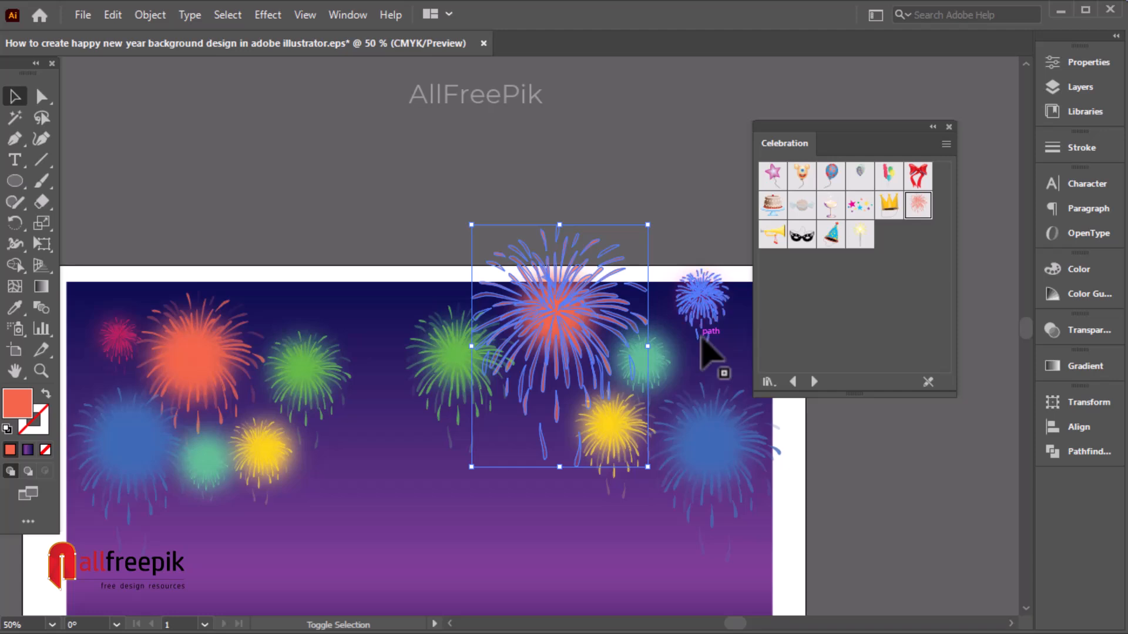
pyautogui.keyDown('shift'); pyautogui.click(756, 514); pyautogui.keyUp('shift')
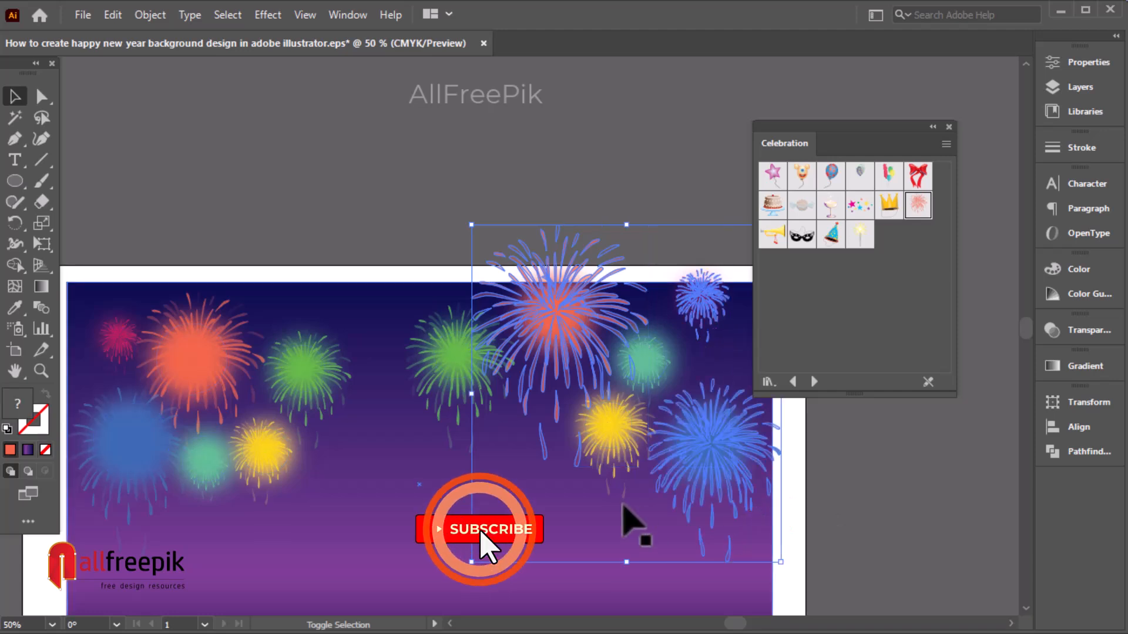
pyautogui.keyDown('shift'); pyautogui.click(614, 475); pyautogui.keyUp('shift')
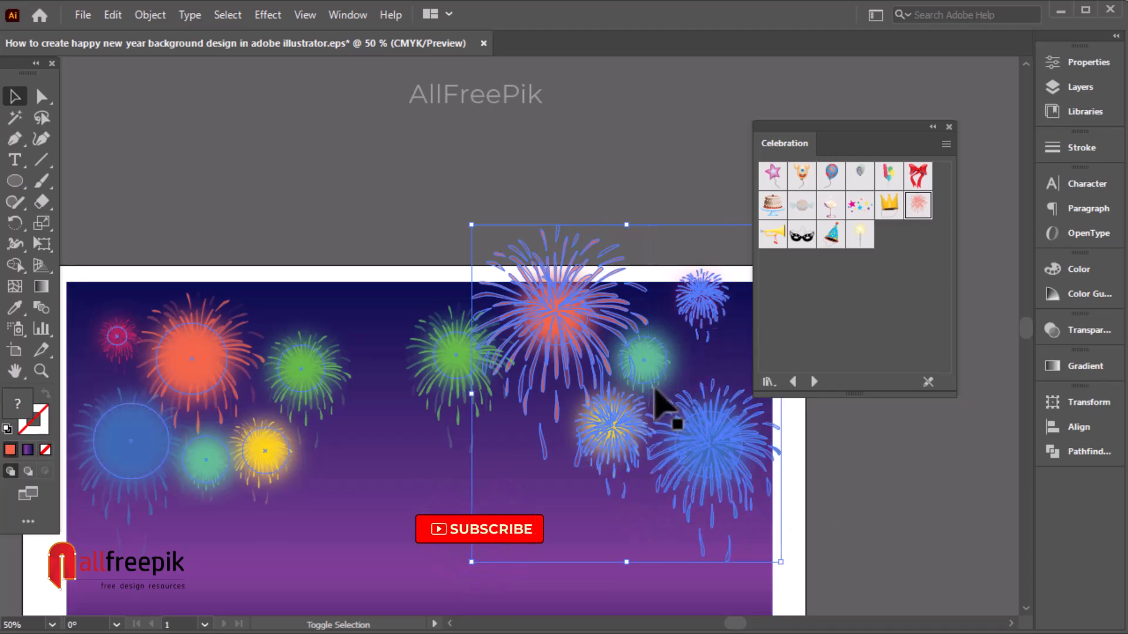
pyautogui.keyDown('shift'); pyautogui.click(463, 426); pyautogui.keyUp('shift')
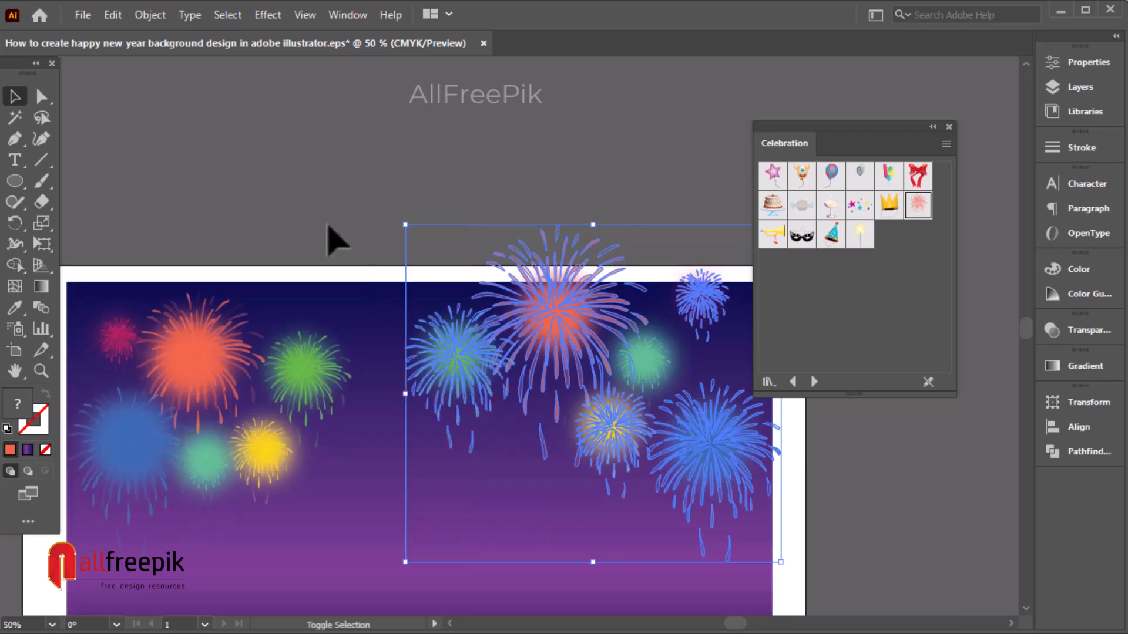
pyautogui.click(150, 14)
pyautogui.moveTo(222, 47)
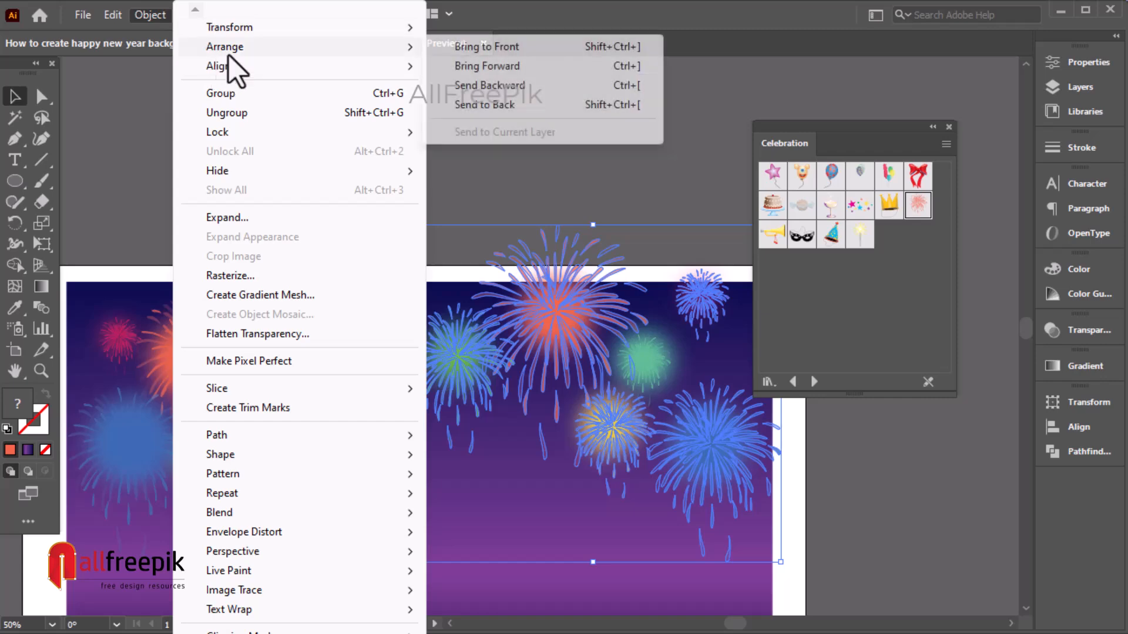
pyautogui.click(573, 50)
pyautogui.click(522, 150)
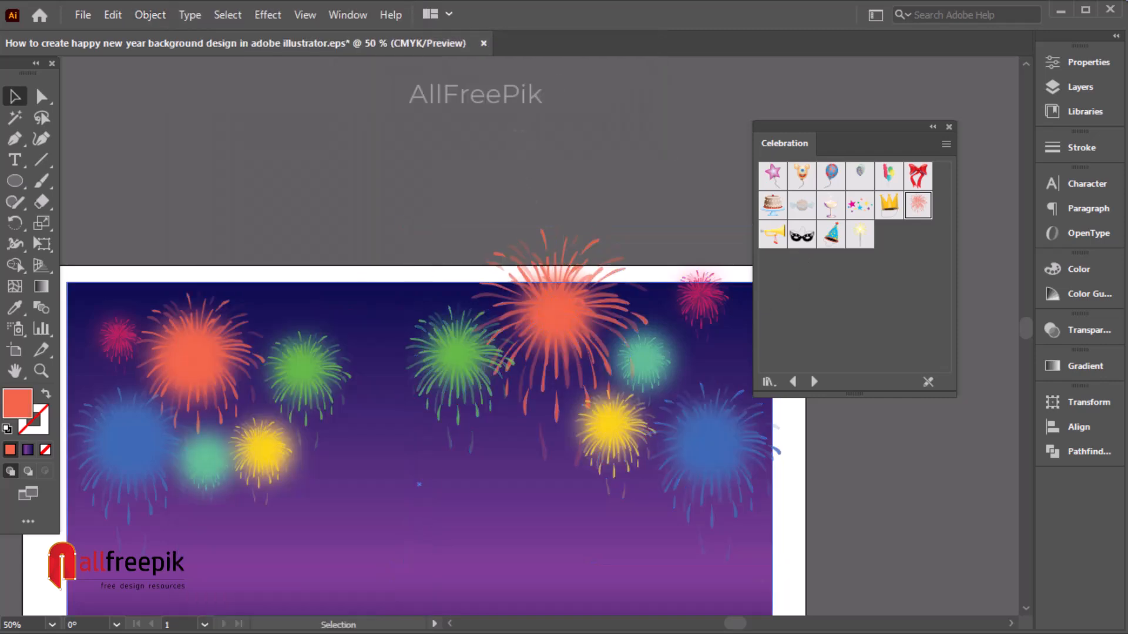
# Bring the small pink firework in the right cluster's upper corner to the front.
pyautogui.click(695, 365)
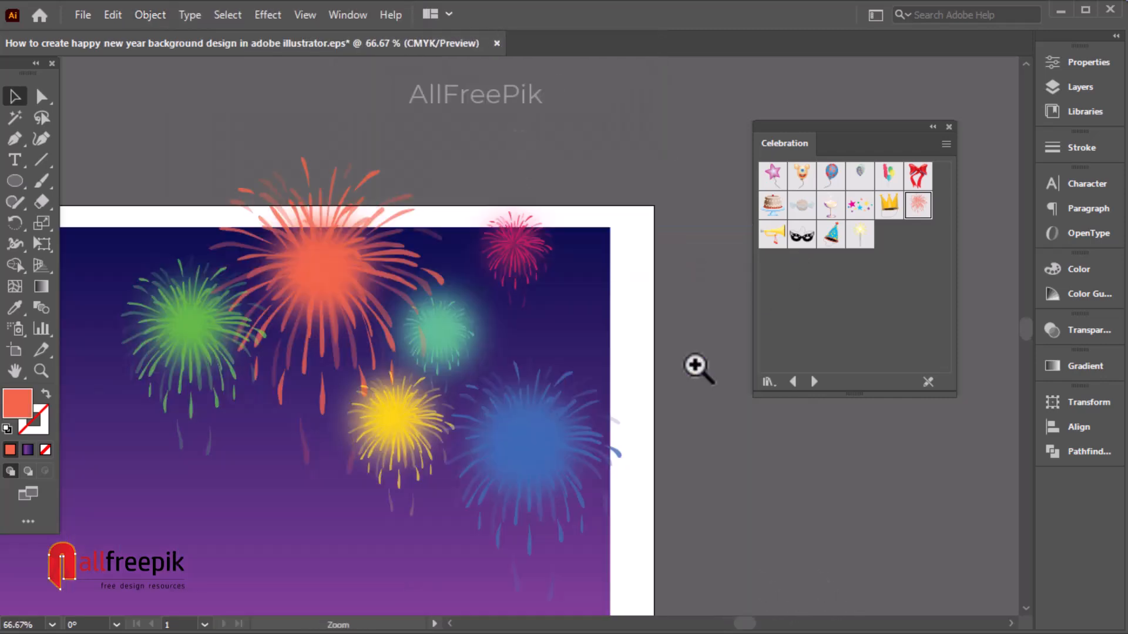
pyautogui.click(539, 248)
pyautogui.hotkey('ctrl', 'a')
pyautogui.moveTo(477, 399); pyautogui.dragTo(478, 400)
pyautogui.rightClick(478, 400)
pyautogui.moveTo(570, 309)
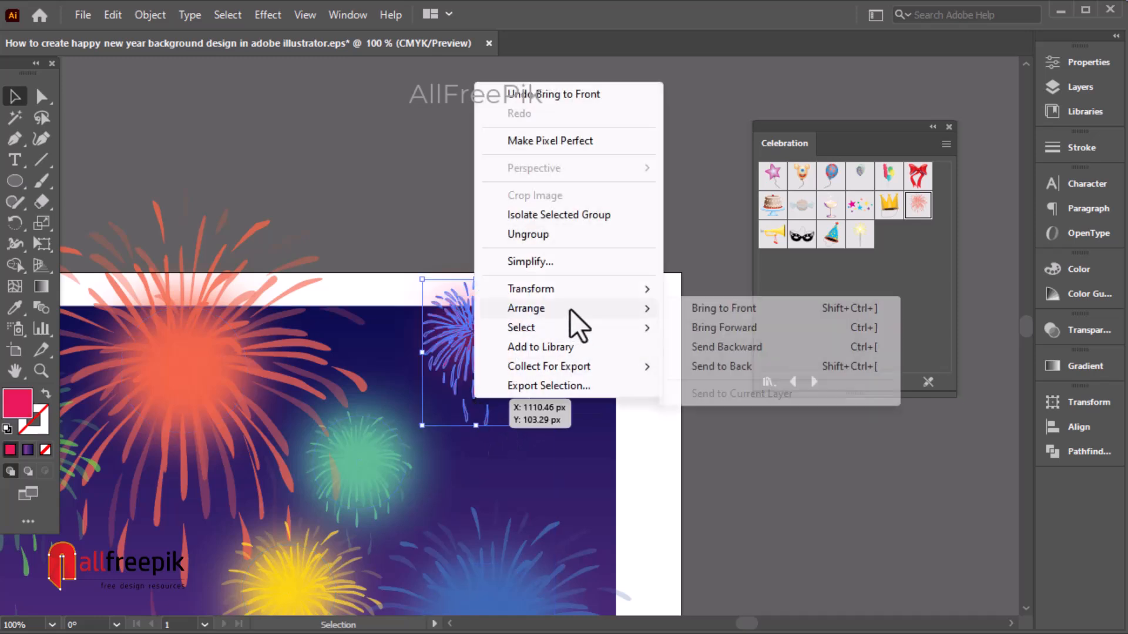
pyautogui.click(743, 309)
pyautogui.keyDown('ctrl'); pyautogui.keyDown('alt'); pyautogui.click(555, 267); pyautogui.keyUp('alt'); pyautogui.keyUp('ctrl')
# Bring the yellow and blue fireworks of the left cluster to the front of their glows and deselect them.
pyautogui.moveTo(241, 466); pyautogui.dragTo(670, 312)
pyautogui.click(668, 244)
pyautogui.click(348, 316)
pyautogui.moveTo(364, 348); pyautogui.dragTo(482, 336)
pyautogui.click(537, 167)
pyautogui.click(475, 344)
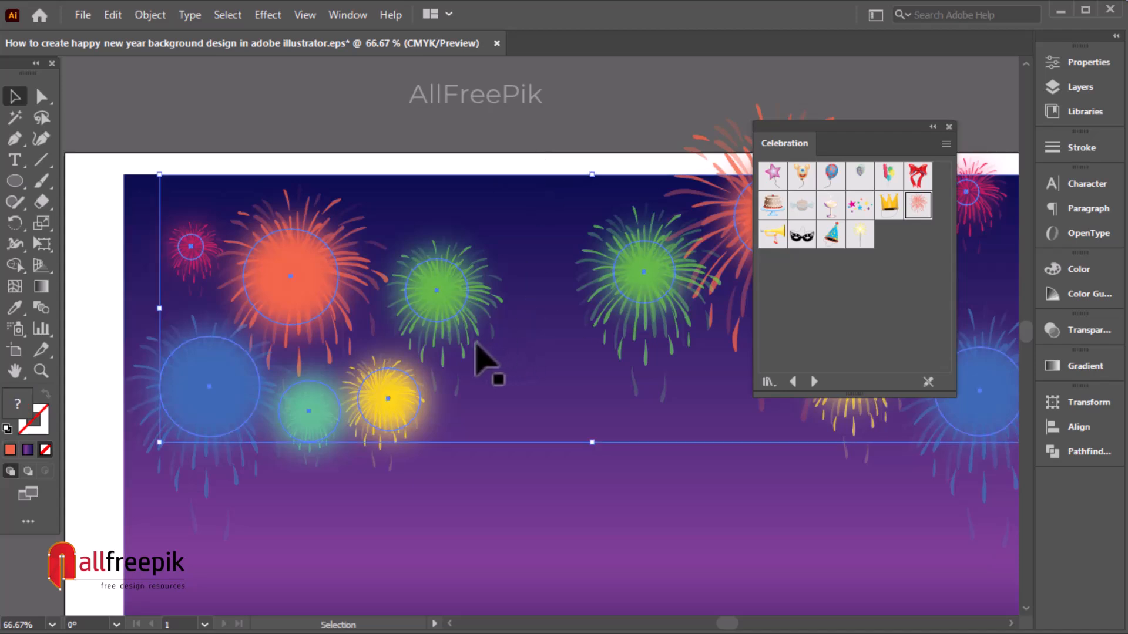
pyautogui.click(397, 485)
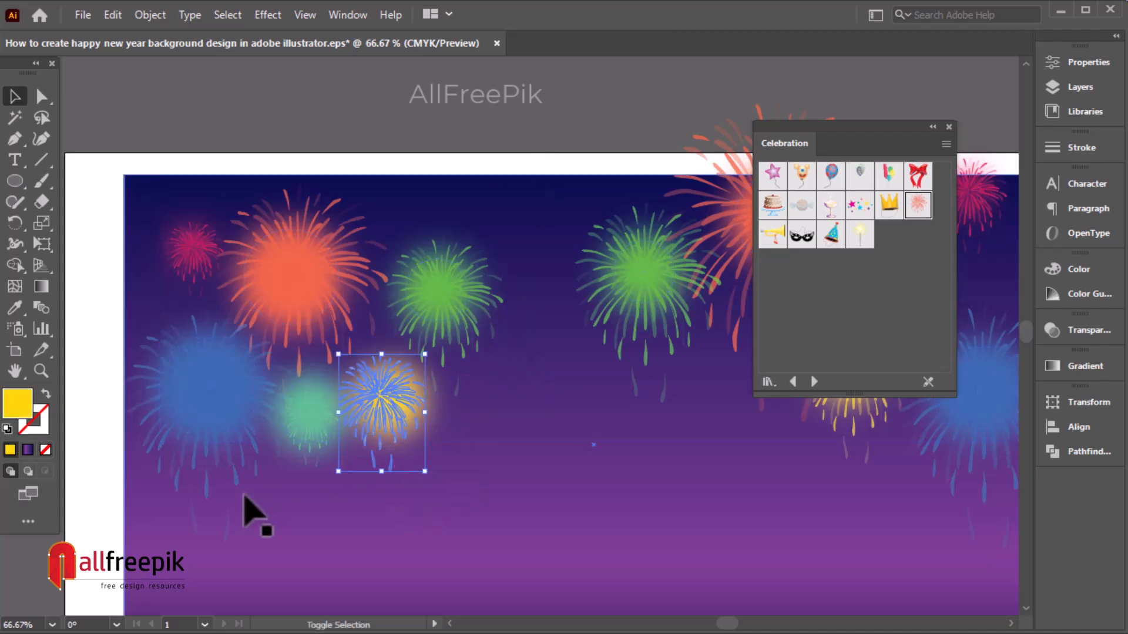
pyautogui.keyDown('shift'); pyautogui.click(235, 485); pyautogui.keyUp('shift')
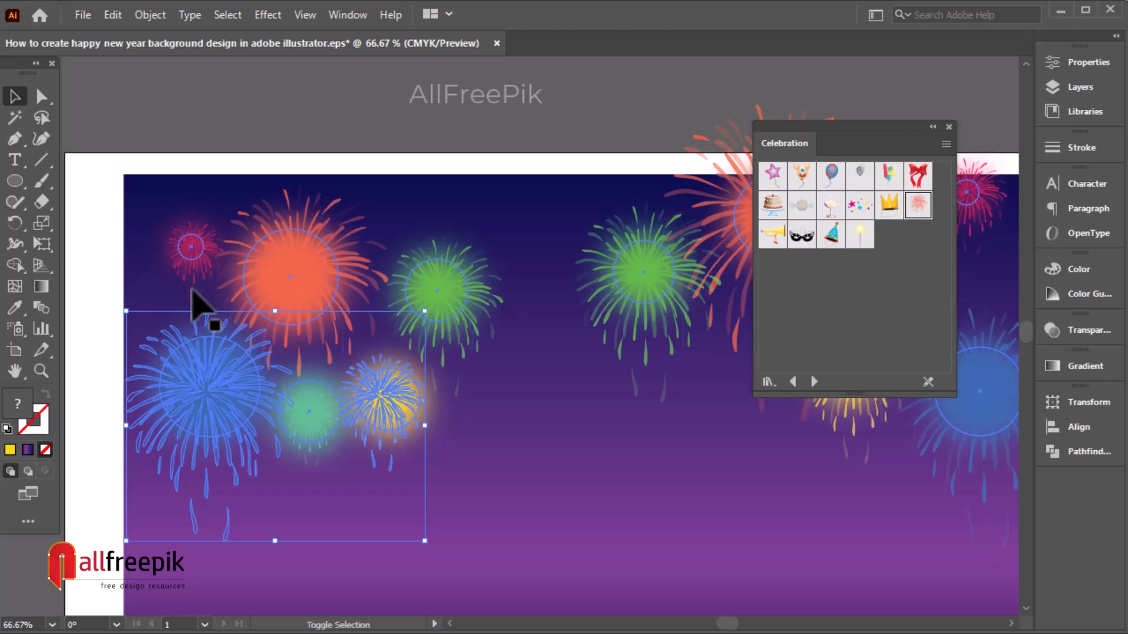
pyautogui.rightClick(139, 441)
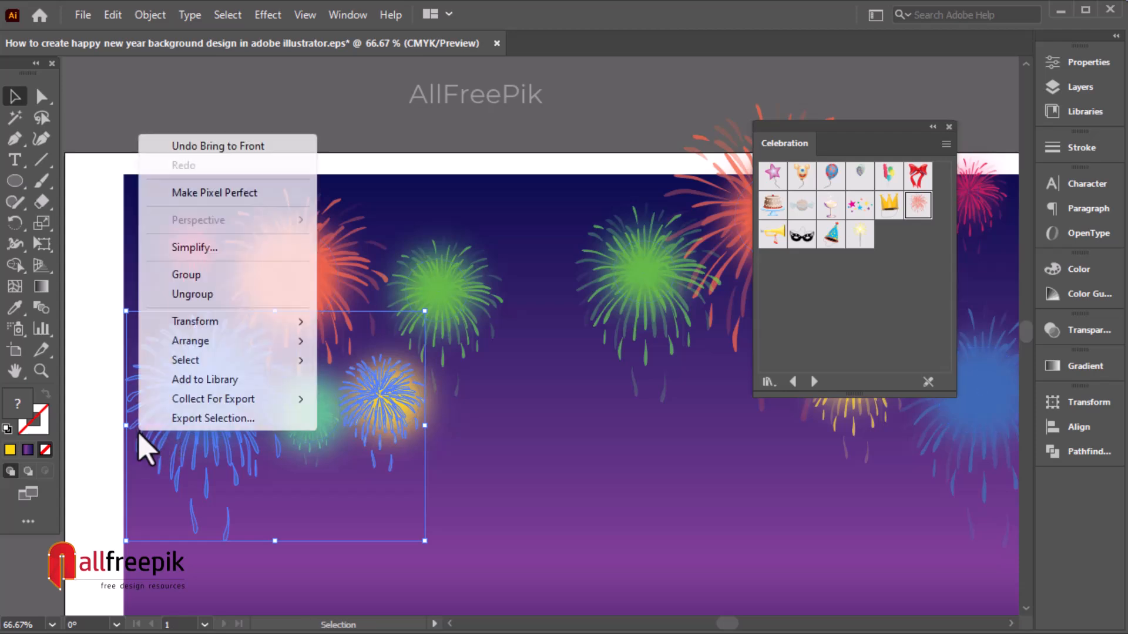
pyautogui.moveTo(235, 342)
pyautogui.click(461, 344)
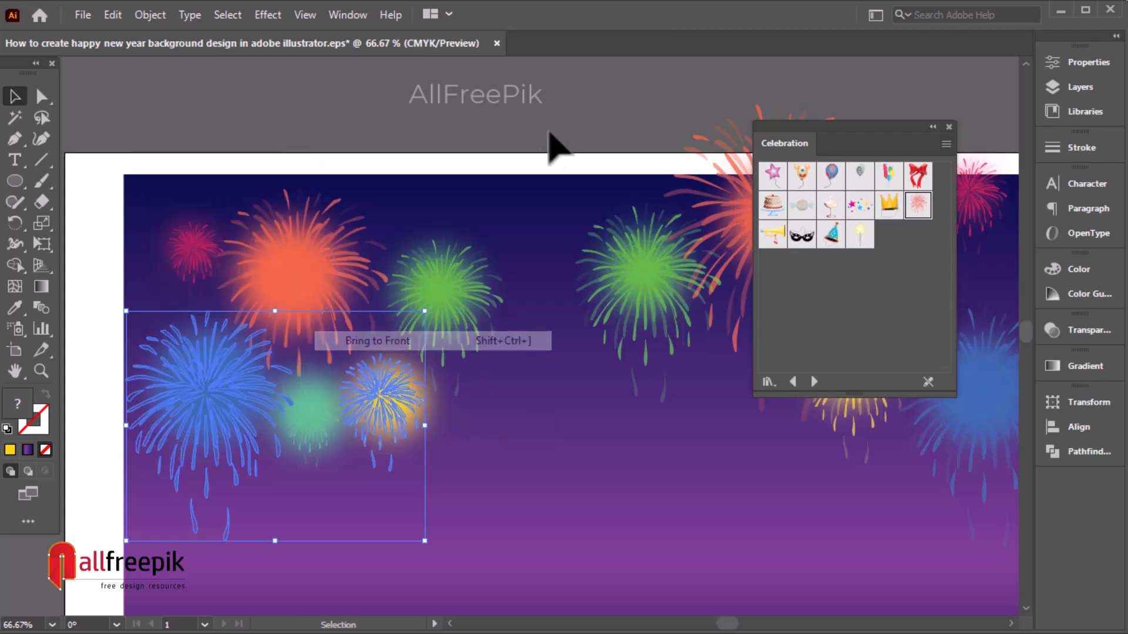
pyautogui.click(539, 148)
# Select the group of blurred circles behind the fireworks and lock it.
pyautogui.keyDown('ctrl'); pyautogui.click(486, 414); pyautogui.keyUp('ctrl')
pyautogui.keyDown('ctrl'); pyautogui.click(294, 403); pyautogui.keyUp('ctrl')
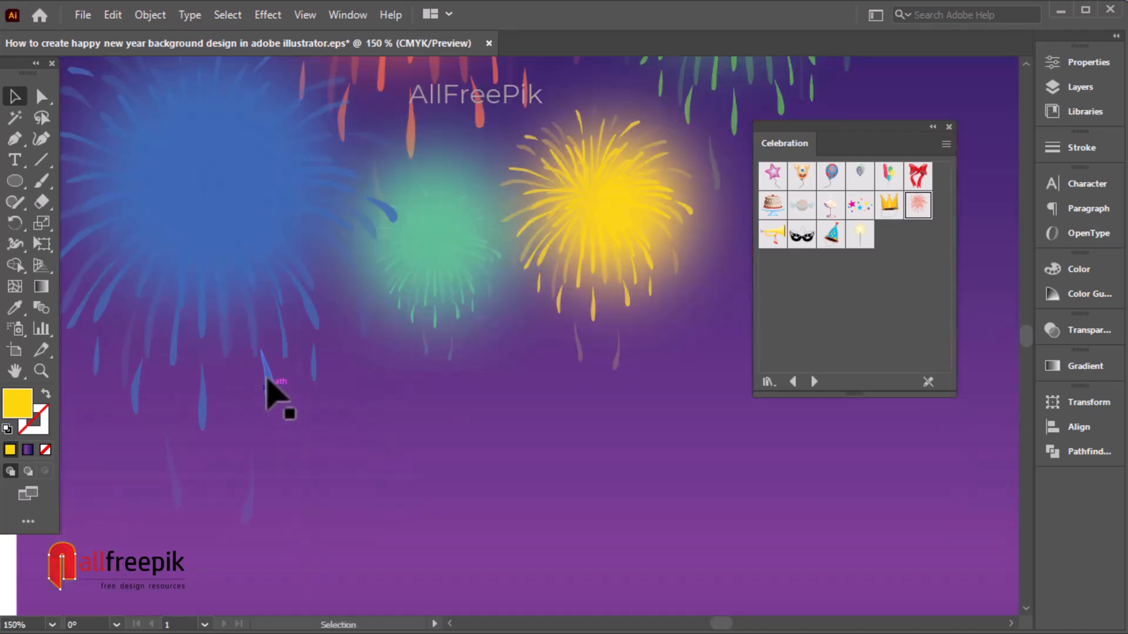
pyautogui.click(452, 360)
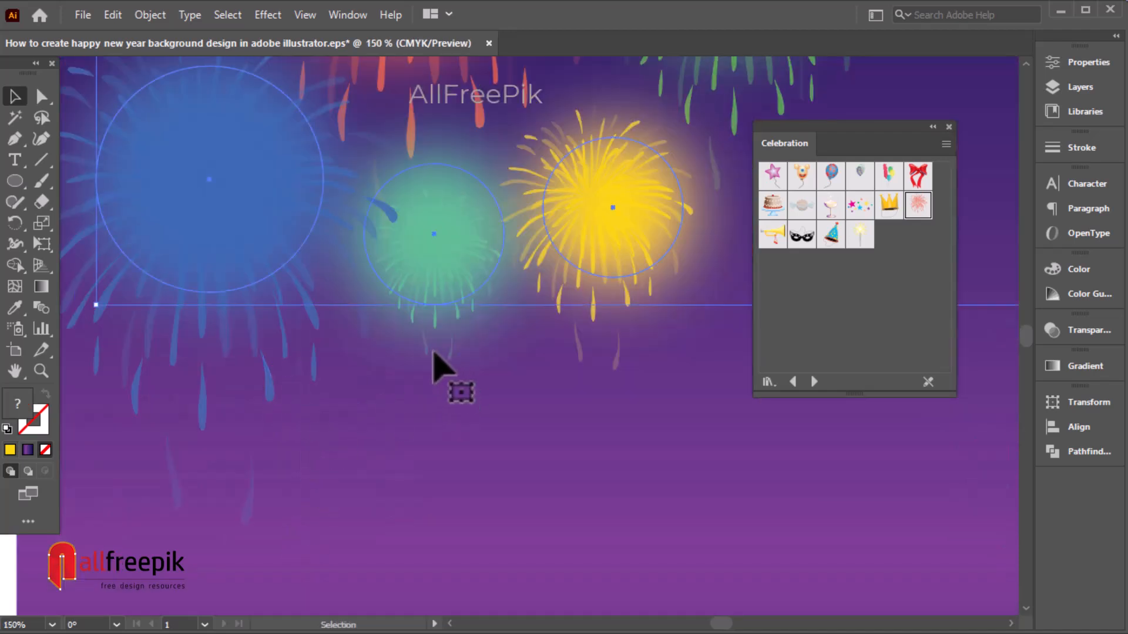
pyautogui.click(461, 443)
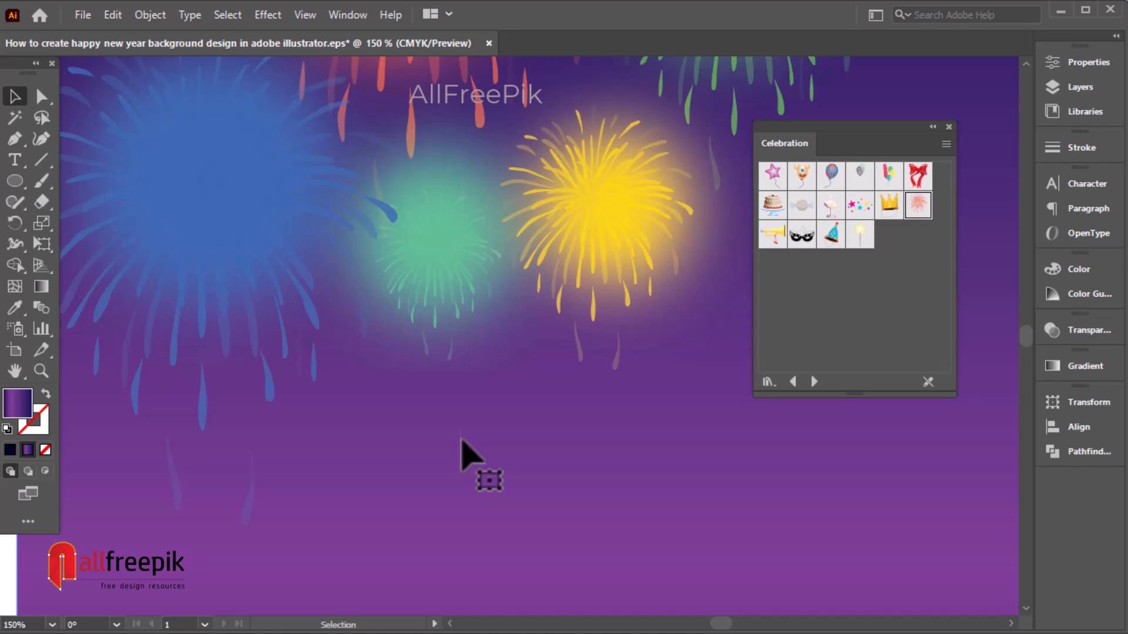
pyautogui.click(468, 271)
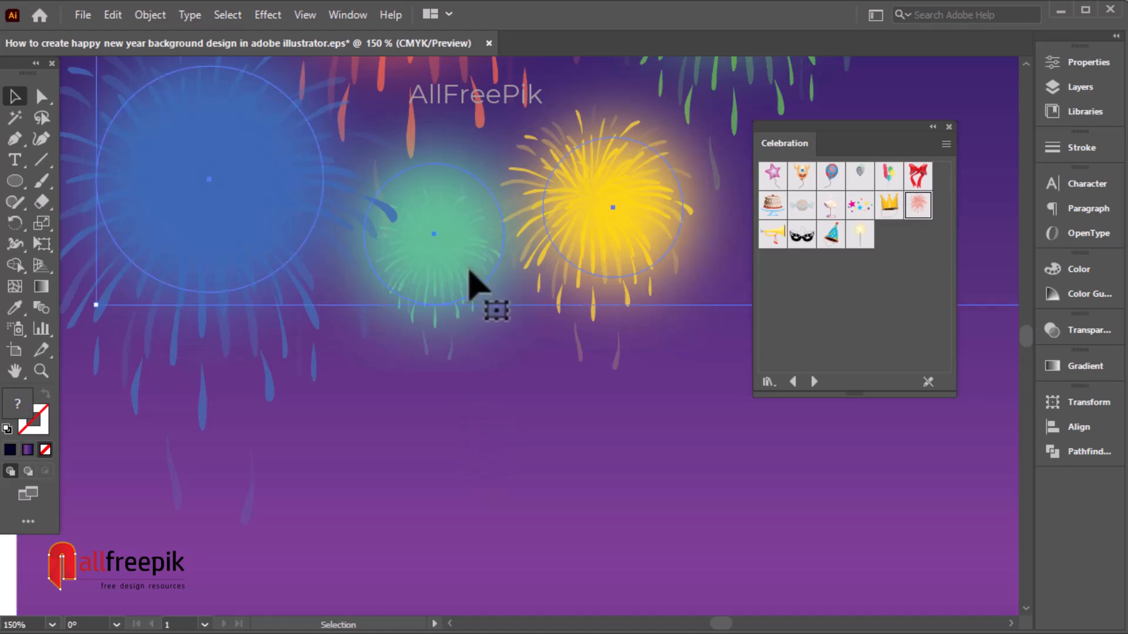
pyautogui.rightClick(457, 264)
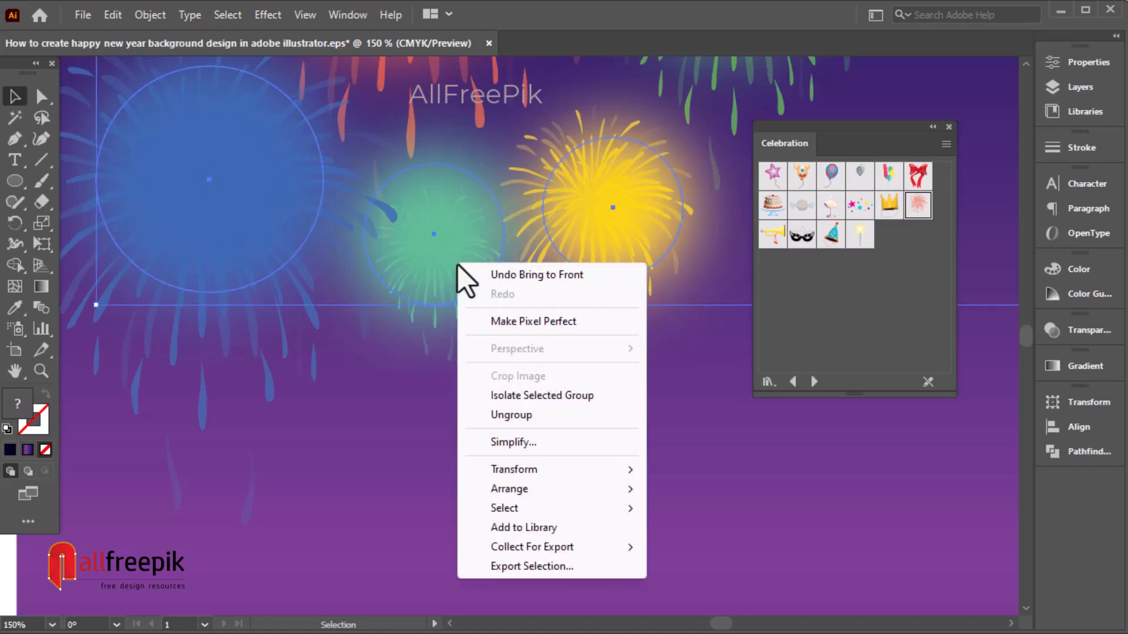
pyautogui.click(147, 20)
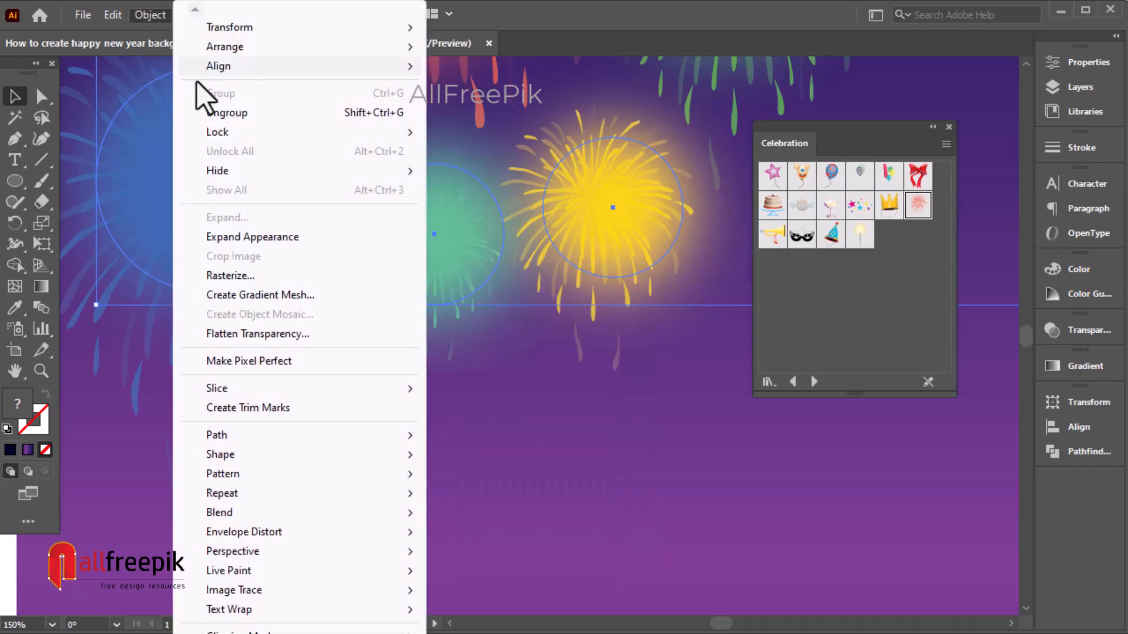
pyautogui.moveTo(224, 134)
pyautogui.click(507, 135)
# Unlock all objects and lock the blurred circle group again.
pyautogui.click(608, 220)
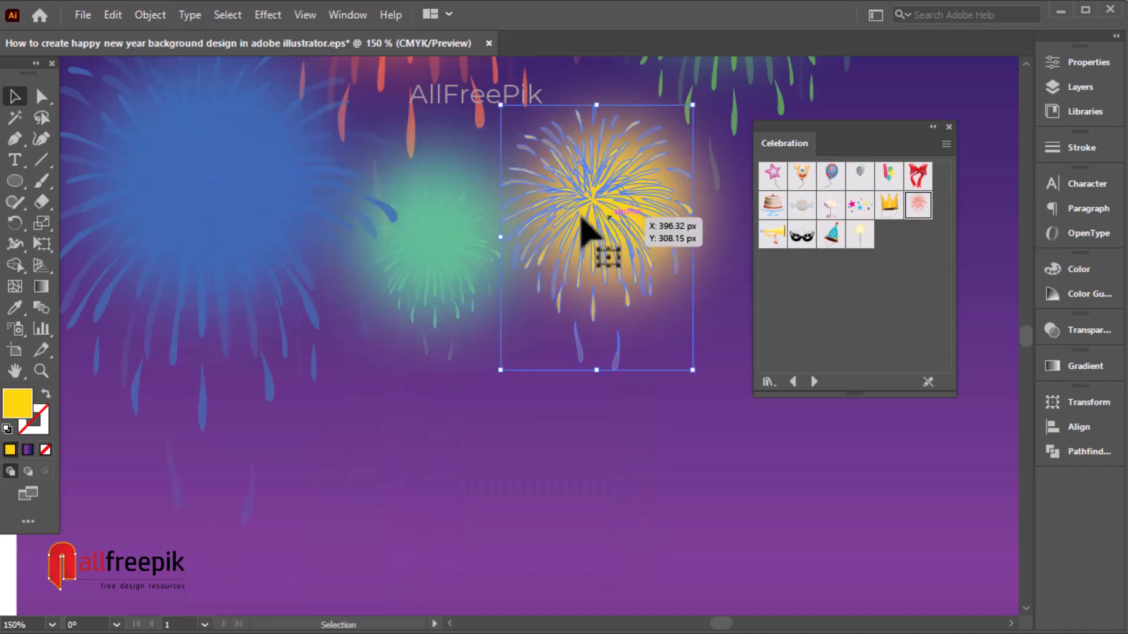
pyautogui.hotkey('ctrl', 'alt', '2')
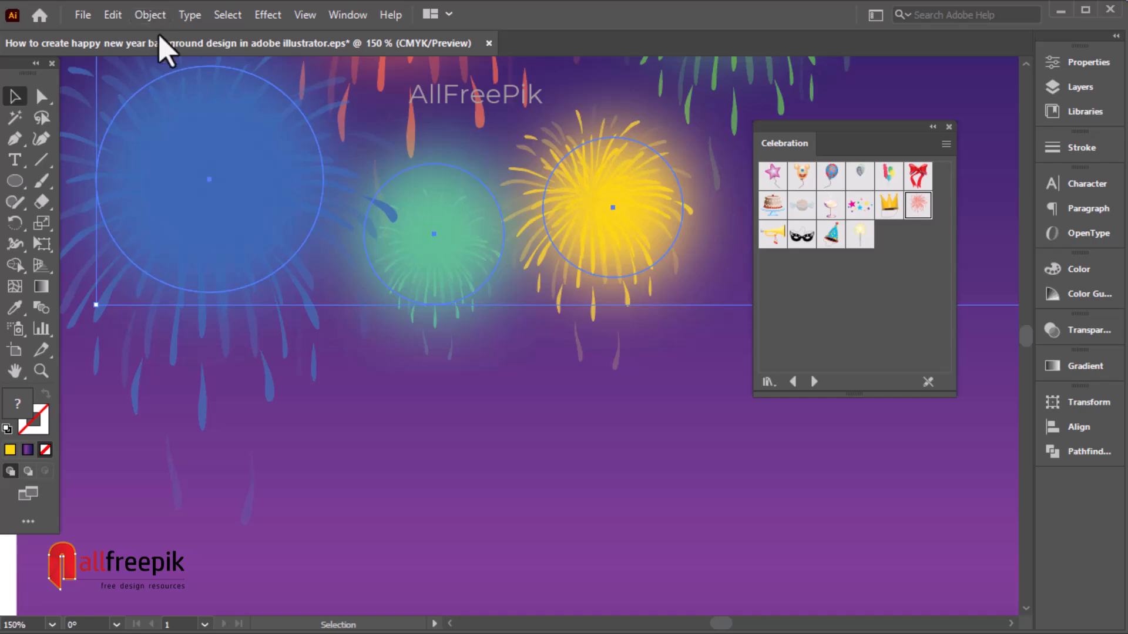
pyautogui.click(151, 16)
pyautogui.moveTo(231, 131)
pyautogui.click(507, 133)
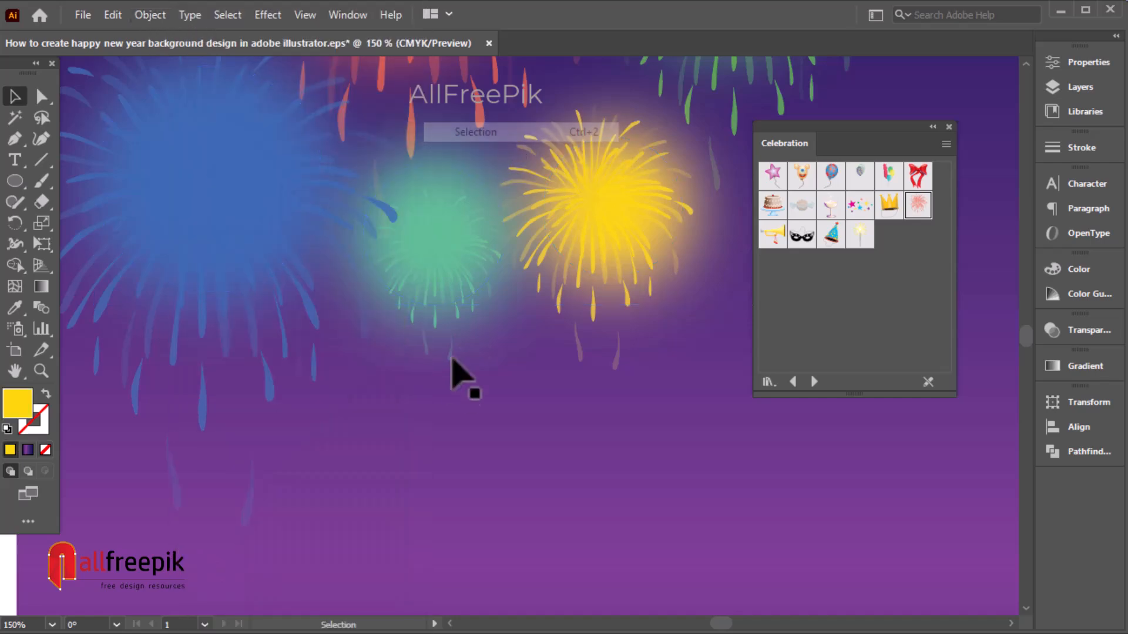
# Bring the teal, orange, green and small pink fireworks of the left cluster to the front.
pyautogui.click(456, 318)
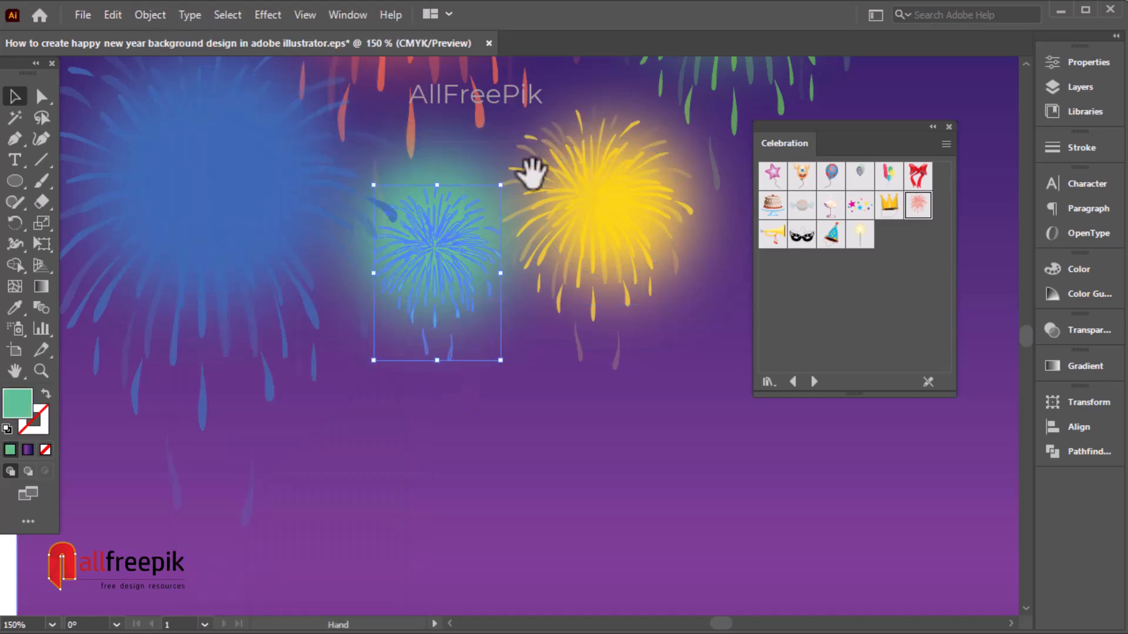
pyautogui.moveTo(532, 179); pyautogui.dragTo(456, 408)
pyautogui.keyDown('shift'); pyautogui.click(407, 344); pyautogui.keyUp('shift')
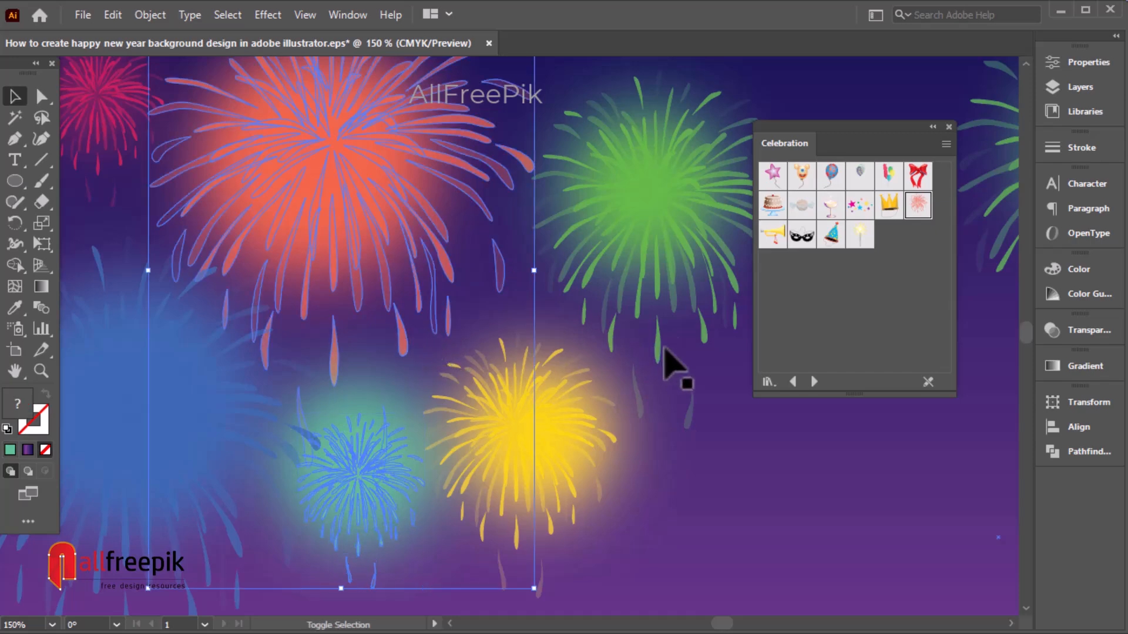
pyautogui.moveTo(482, 289); pyautogui.dragTo(586, 373)
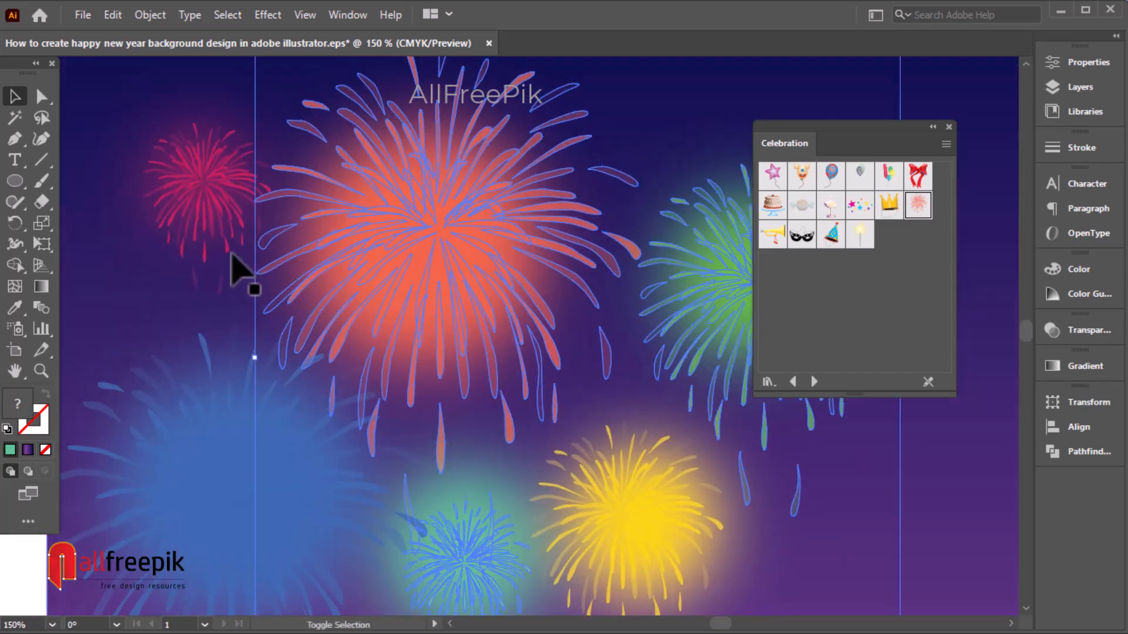
pyautogui.keyDown('shift'); pyautogui.click(239, 270); pyautogui.keyUp('shift')
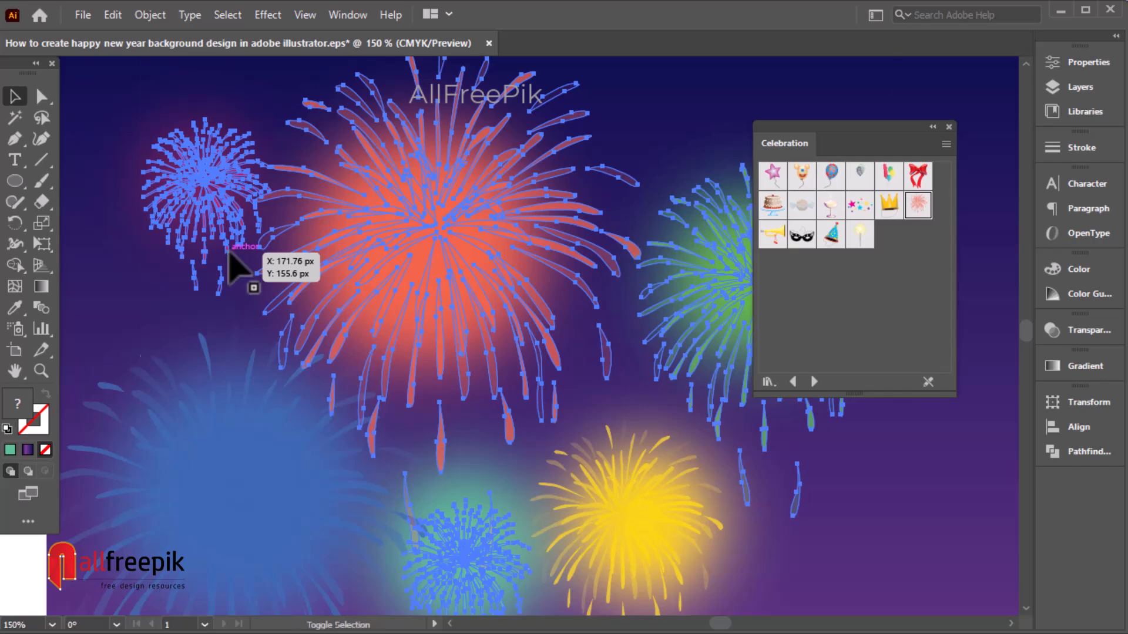
pyautogui.rightClick(205, 184)
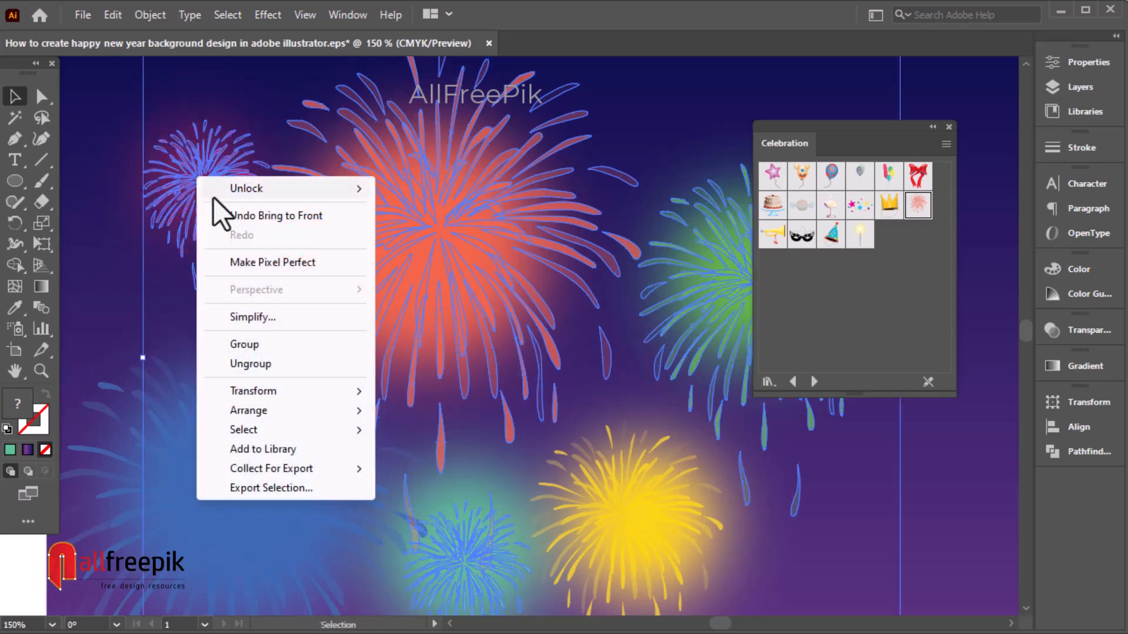
pyautogui.moveTo(276, 405)
pyautogui.click(433, 409)
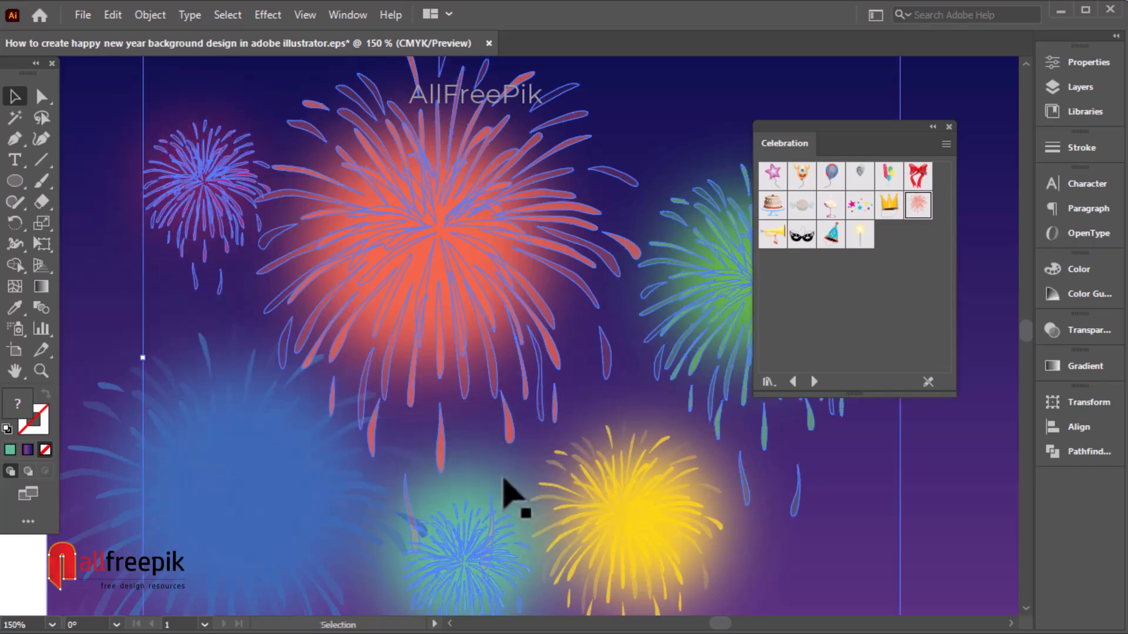
pyautogui.click(874, 504)
# Examine the whole background with both firework clusters and their glowing centres.
pyautogui.hotkey('ctrl', '-')
pyautogui.hotkey('ctrl', '-')
pyautogui.hotkey('ctrl', '-')
pyautogui.hotkey('ctrl', '-')
pyautogui.hotkey('ctrl', '-')
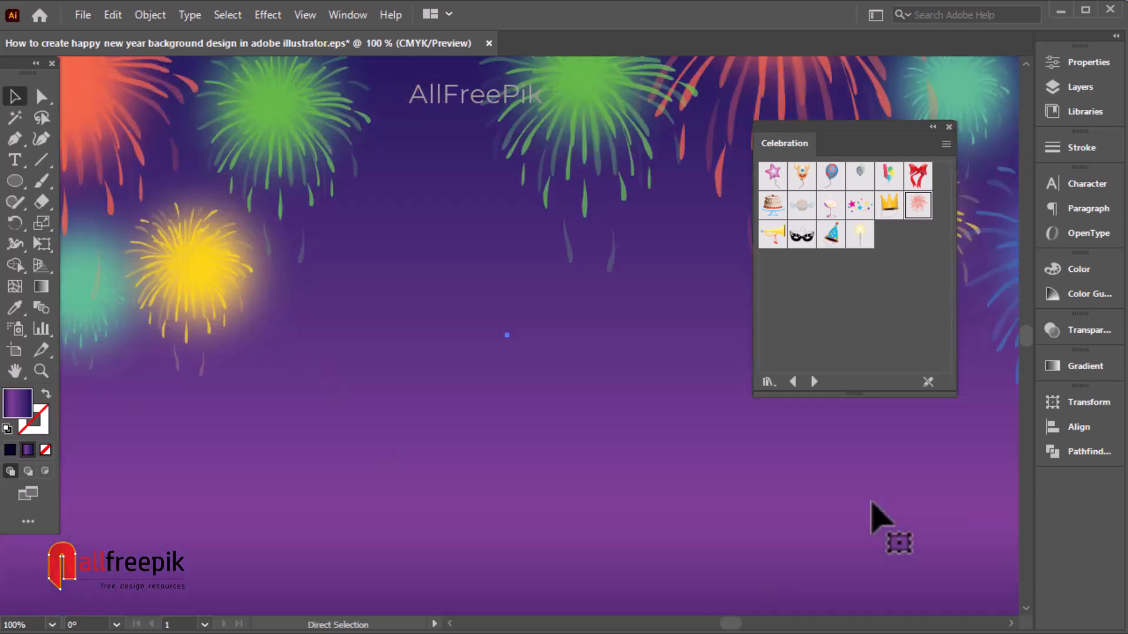
pyautogui.keyDown('ctrl'); pyautogui.click(568, 356); pyautogui.keyUp('ctrl')
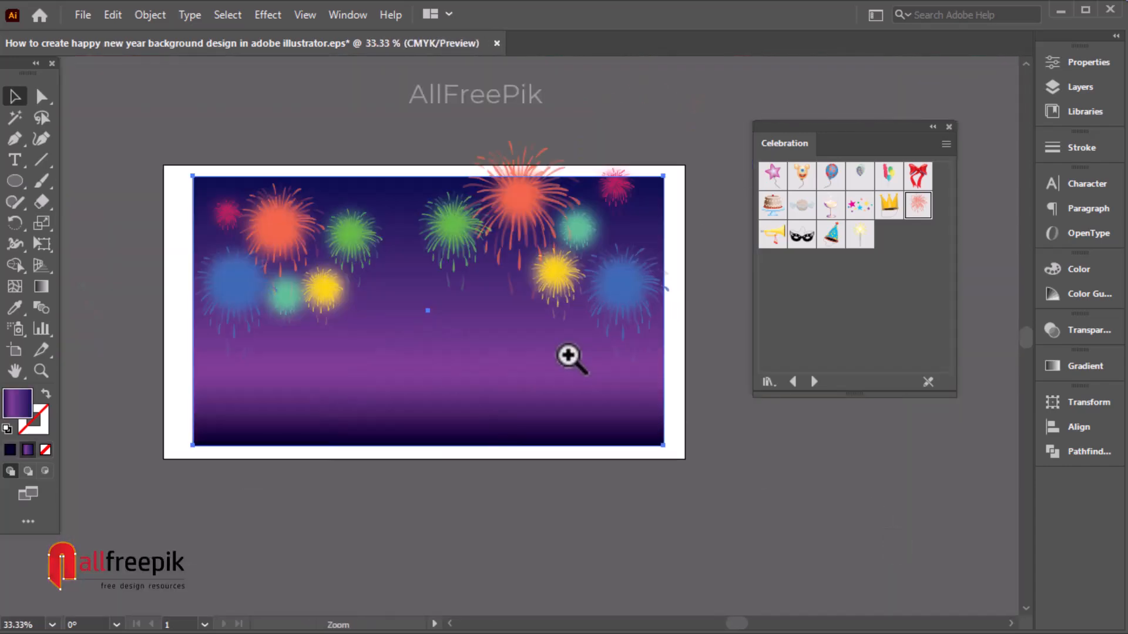
pyautogui.moveTo(583, 375); pyautogui.dragTo(551, 516)
pyautogui.click(570, 206)
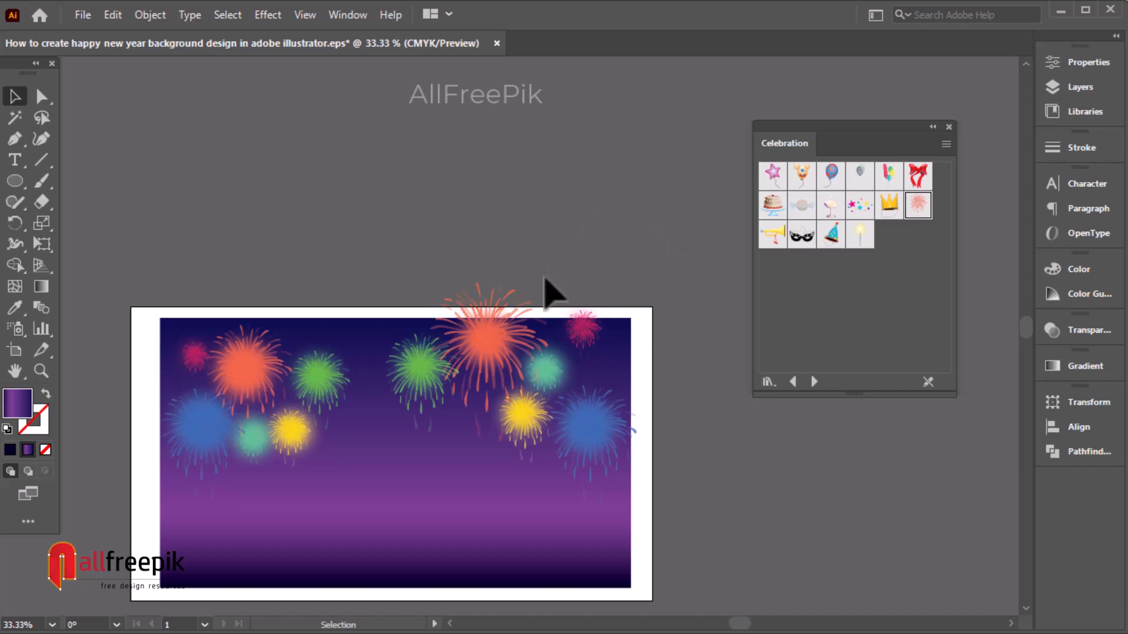
pyautogui.moveTo(550, 295); pyautogui.dragTo(547, 227)
pyautogui.keyDown('ctrl'); pyautogui.click(381, 458); pyautogui.keyUp('ctrl')
pyautogui.moveTo(497, 273); pyautogui.dragTo(373, 443)
pyautogui.moveTo(924, 471); pyautogui.dragTo(986, 443)
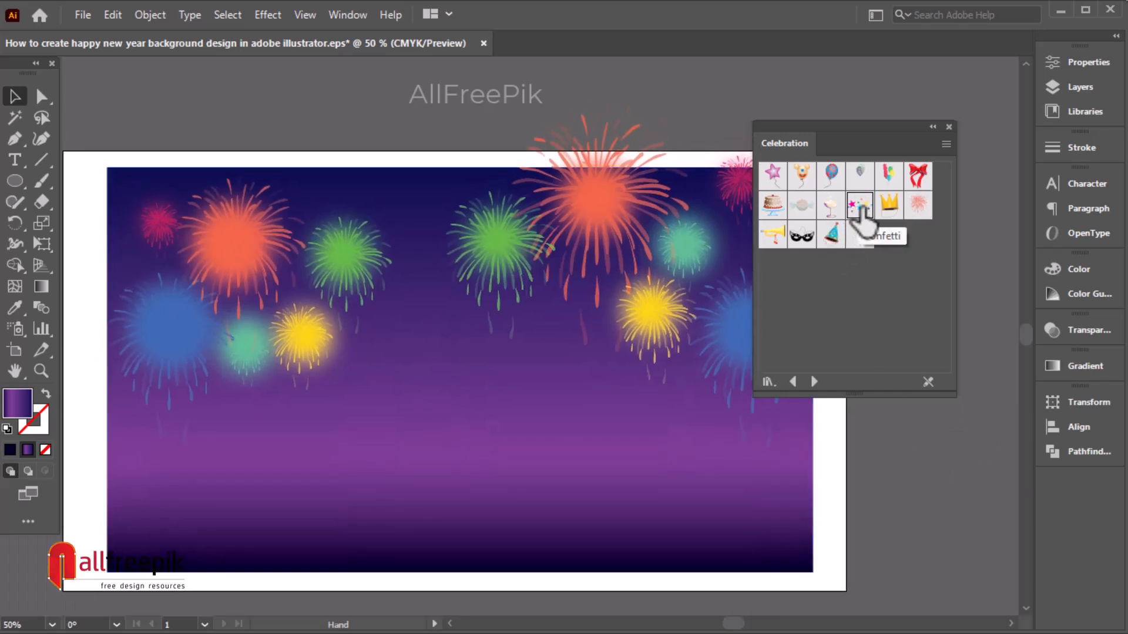
# Place a Confetti symbol above the left cluster's green firework and break its link to the symbol.
pyautogui.moveTo(384, 200); pyautogui.dragTo(383, 197)
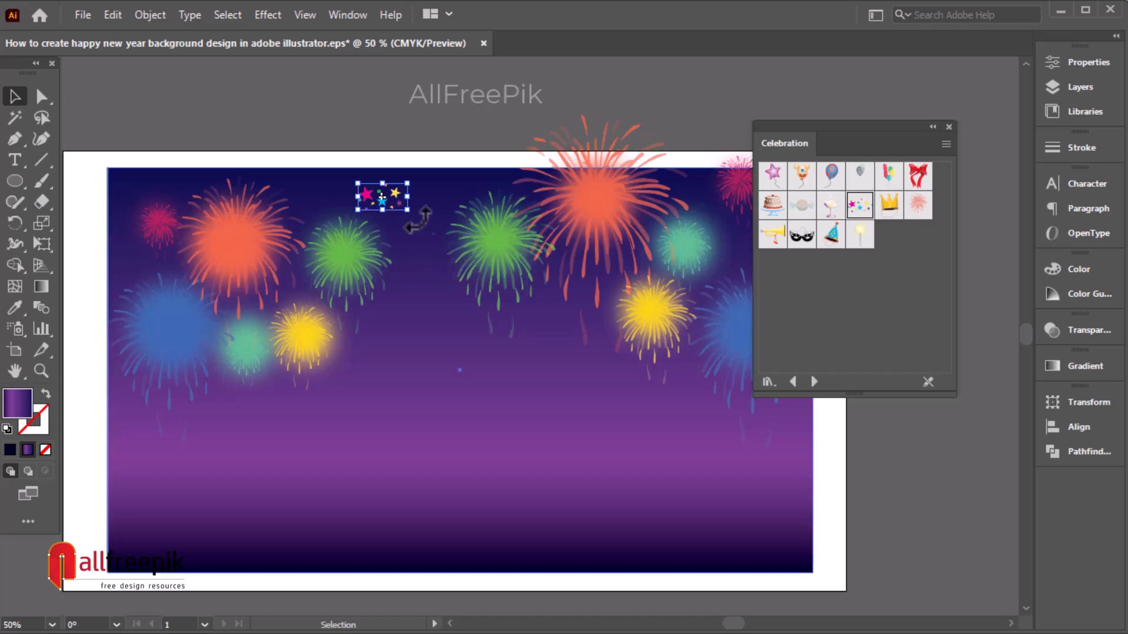
pyautogui.rightClick(392, 195)
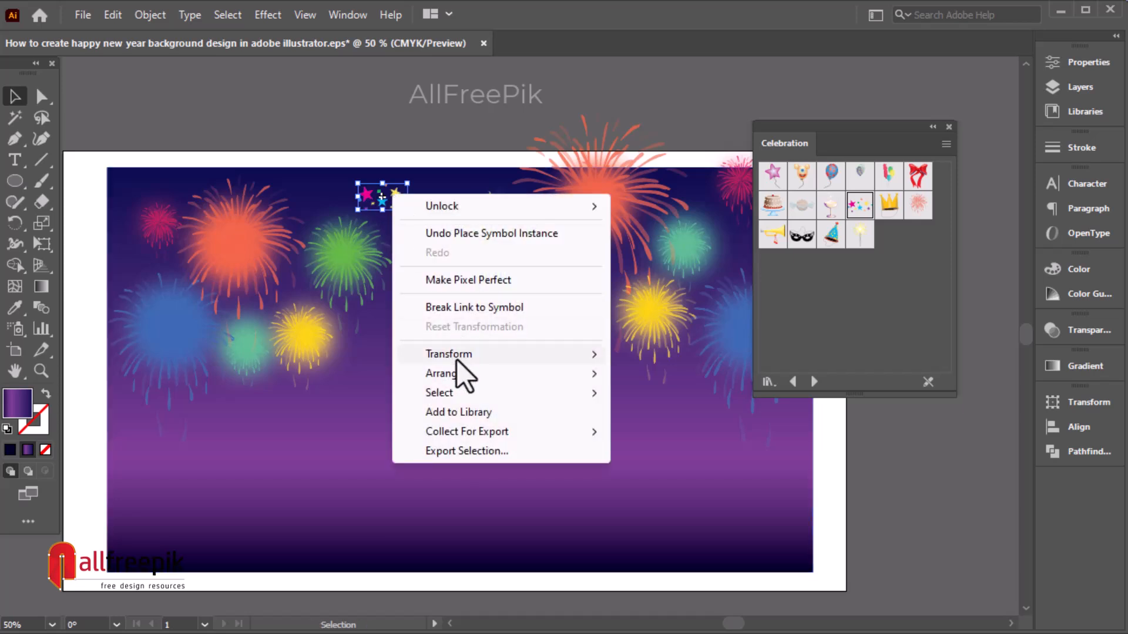
pyautogui.click(474, 307)
# Enlarge the confetti and arrange two differently oriented copies of it on the inner sides of the left and right firework clusters.
pyautogui.moveTo(413, 213); pyautogui.dragTo(456, 285)
pyautogui.moveTo(402, 257); pyautogui.dragTo(395, 369)
pyautogui.moveTo(448, 409); pyautogui.dragTo(298, 414)
pyautogui.hotkey('ctrl', 'z')
pyautogui.click(489, 139)
pyautogui.moveTo(428, 345); pyautogui.dragTo(414, 325)
pyautogui.click(520, 129)
pyautogui.moveTo(582, 149); pyautogui.dragTo(574, 147)
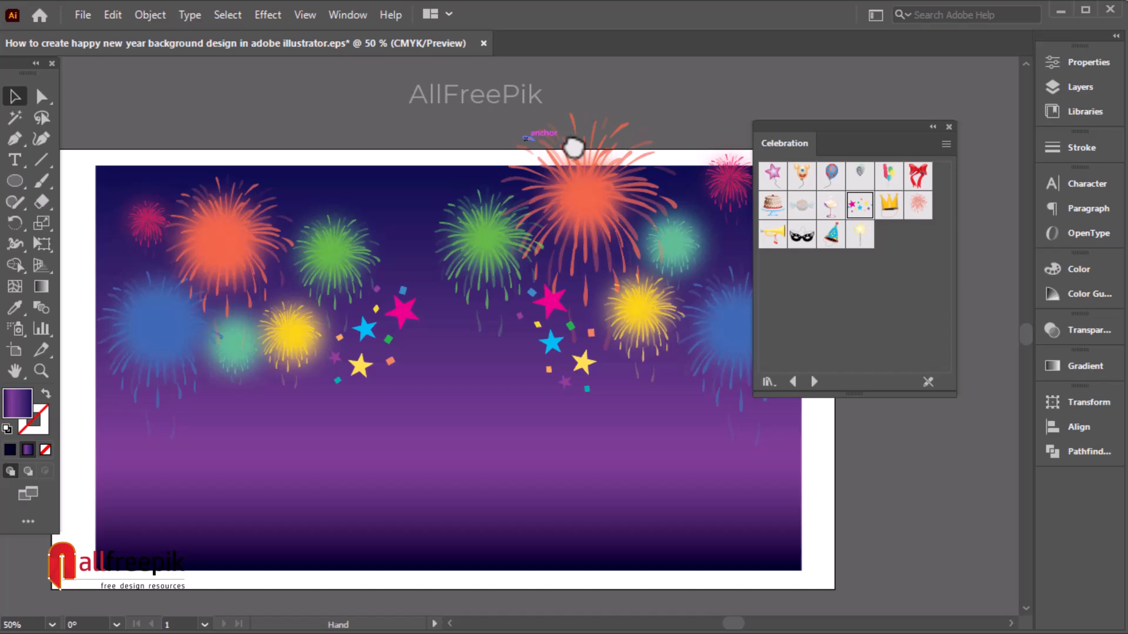
pyautogui.moveTo(573, 148); pyautogui.dragTo(576, 148)
# Ungroup the confetti beside the left firework cluster and deselect its pieces.
pyautogui.click(415, 315)
pyautogui.rightClick(415, 315)
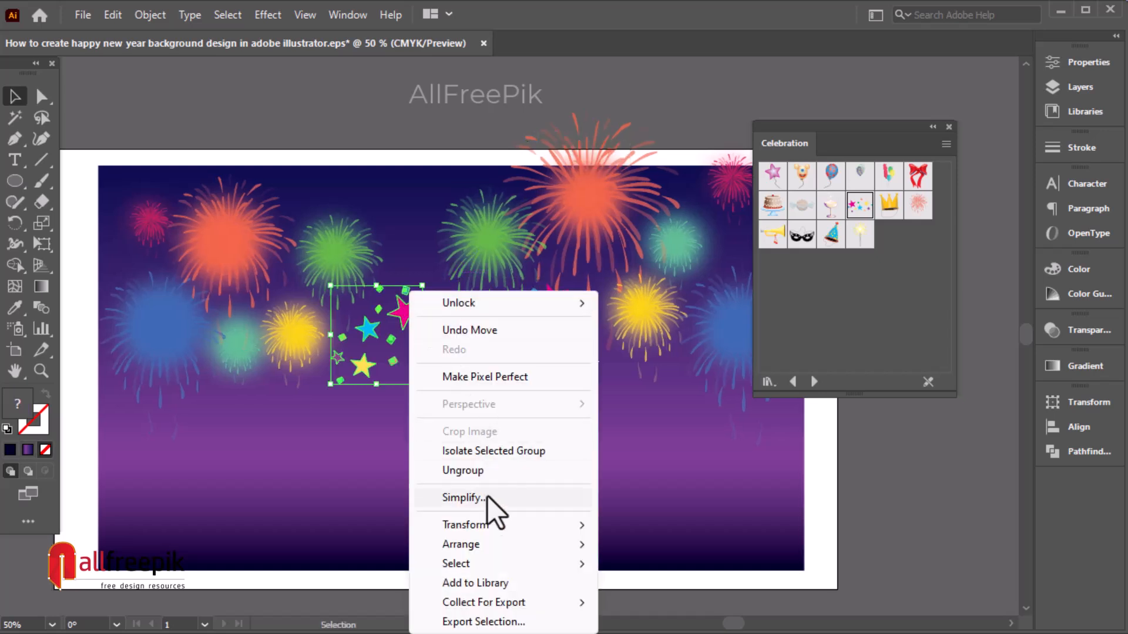
pyautogui.click(490, 472)
pyautogui.click(473, 62)
# Copy the pink star, blue star and blue confetti piece to between the left orange and green fireworks and shrink the copies.
pyautogui.click(405, 290)
pyautogui.keyDown('shift'); pyautogui.click(408, 315); pyautogui.keyUp('shift')
pyautogui.keyDown('shift'); pyautogui.click(369, 331); pyautogui.keyUp('shift')
pyautogui.moveTo(372, 333); pyautogui.dragTo(306, 216)
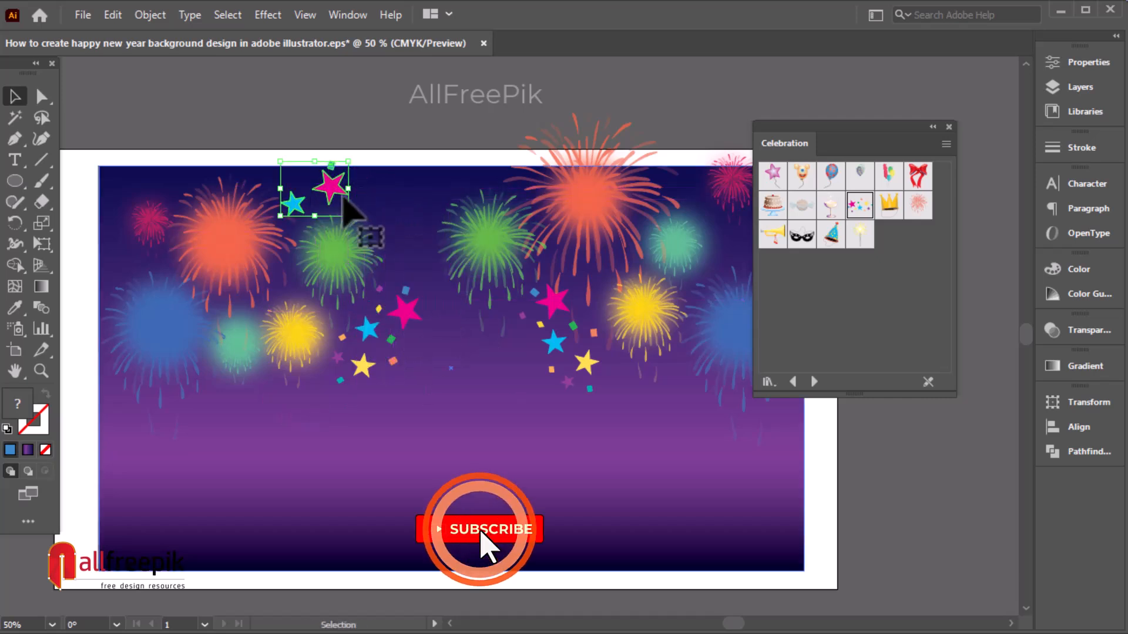
pyautogui.moveTo(349, 161); pyautogui.dragTo(321, 183)
pyautogui.click(447, 135)
# Collapse the Celebration symbol library and move it clear of the artwork.
pyautogui.moveTo(575, 374); pyautogui.dragTo(541, 358)
pyautogui.moveTo(702, 446); pyautogui.dragTo(714, 448)
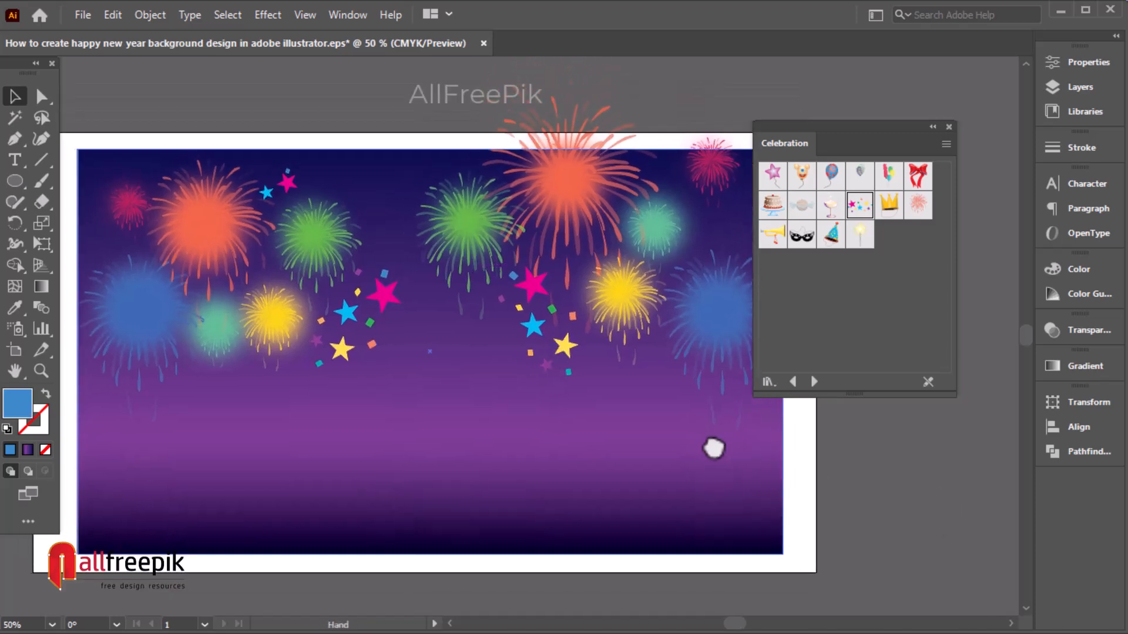
pyautogui.click(933, 126)
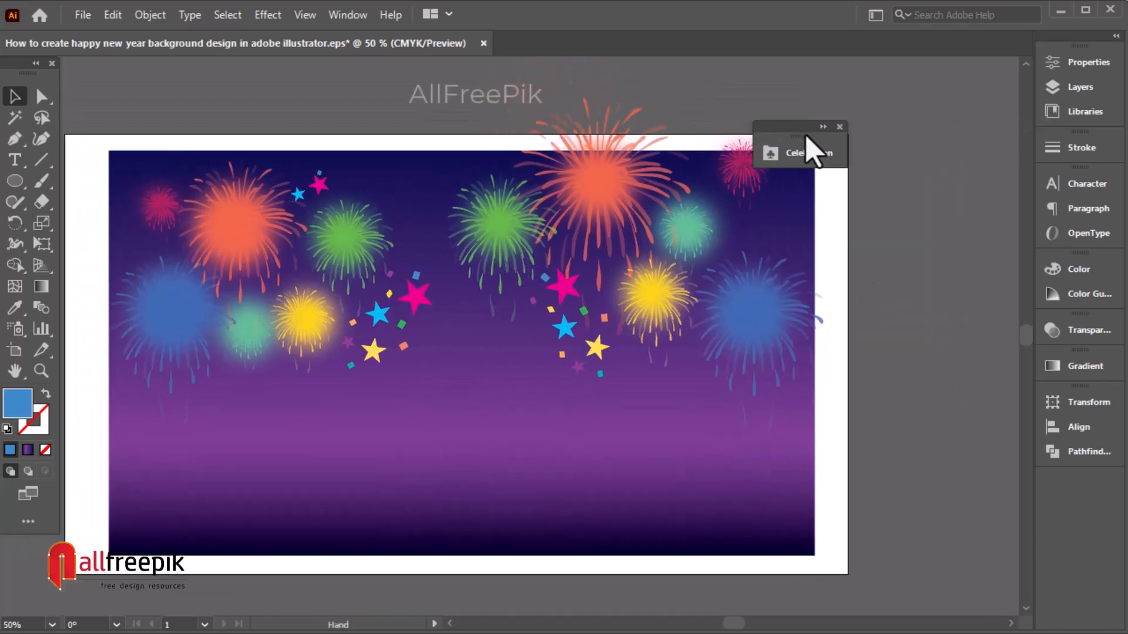
pyautogui.moveTo(818, 154); pyautogui.dragTo(846, 101)
pyautogui.moveTo(926, 422); pyautogui.dragTo(922, 423)
pyautogui.moveTo(178, 381); pyautogui.dragTo(811, 379)
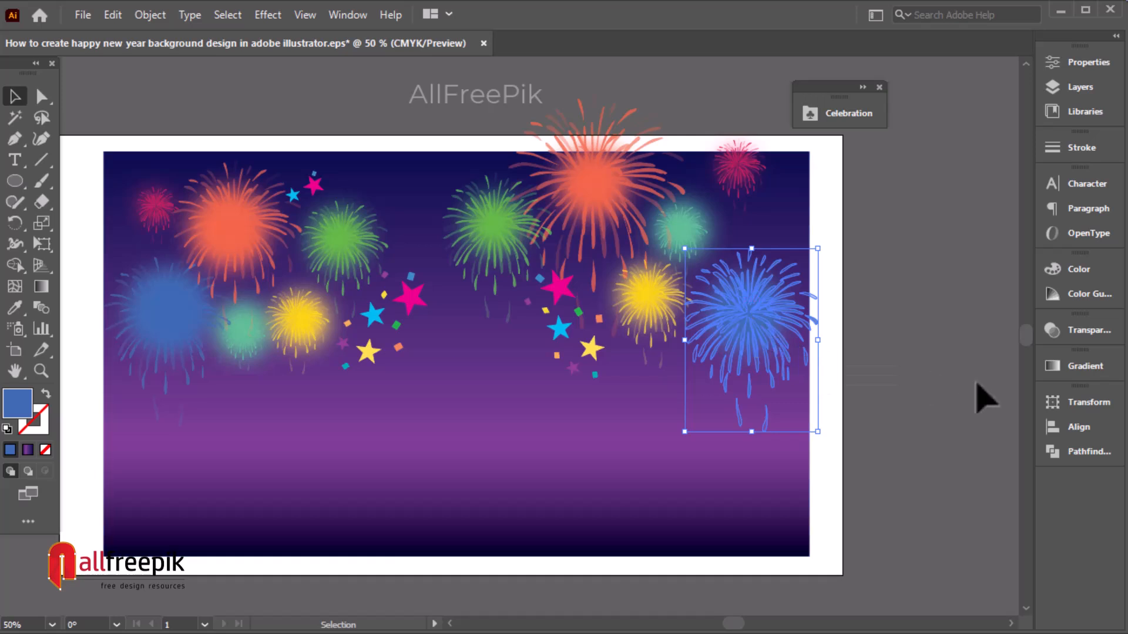
pyautogui.click(1007, 402)
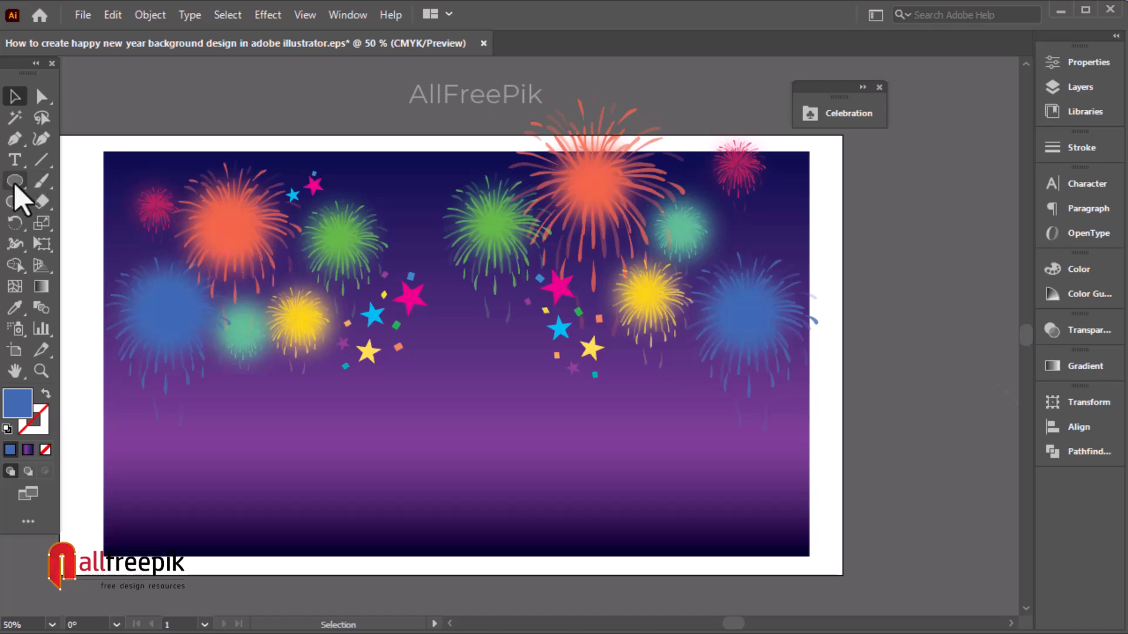
# Draw a blue rectangle over the gradient background, spanning its full width and nearly its full height.
pyautogui.click(15, 181)
pyautogui.click(53, 182)
pyautogui.moveTo(104, 152); pyautogui.dragTo(809, 550)
pyautogui.click(24, 98)
pyautogui.click(952, 229)
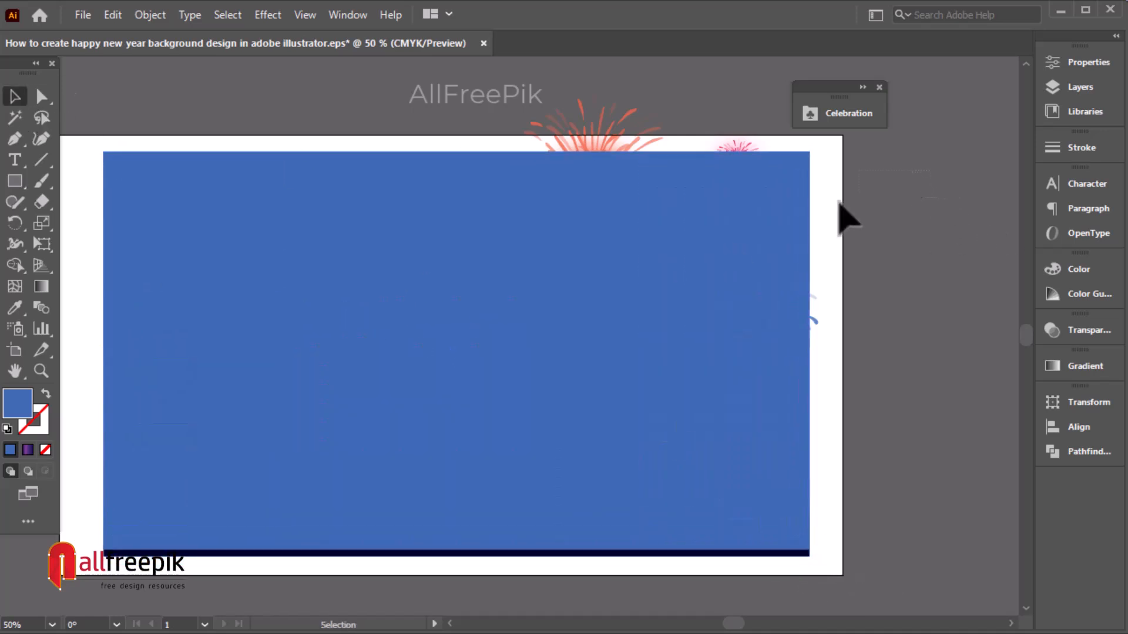
# Unlock all objects and clip the entire artwork to the blue rectangle with a clipping mask.
pyautogui.click(147, 16)
pyautogui.click(222, 149)
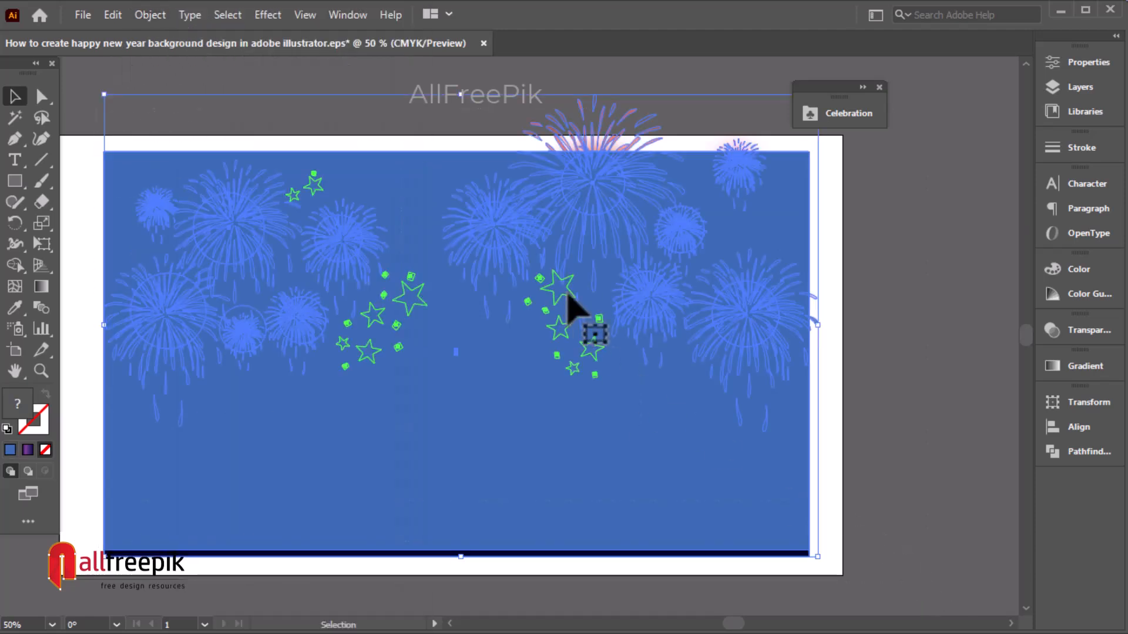
pyautogui.rightClick(571, 296)
pyautogui.click(648, 452)
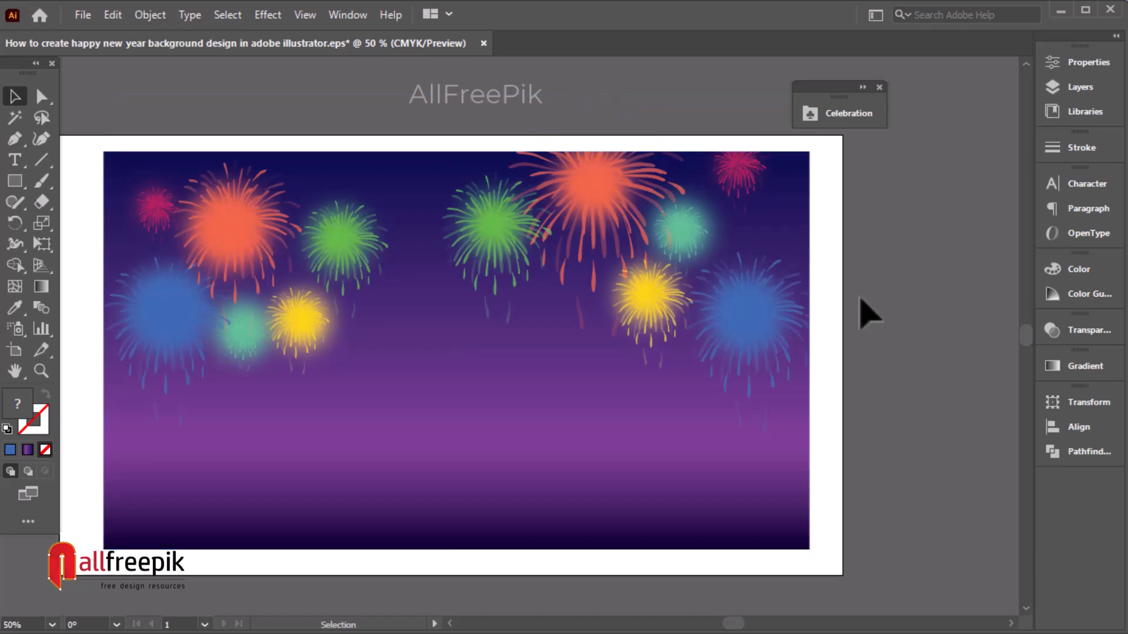
# Close the Celebration symbol library.
pyautogui.keyDown('ctrl'); pyautogui.click(438, 406); pyautogui.keyUp('ctrl')
pyautogui.moveTo(438, 397); pyautogui.dragTo(508, 335)
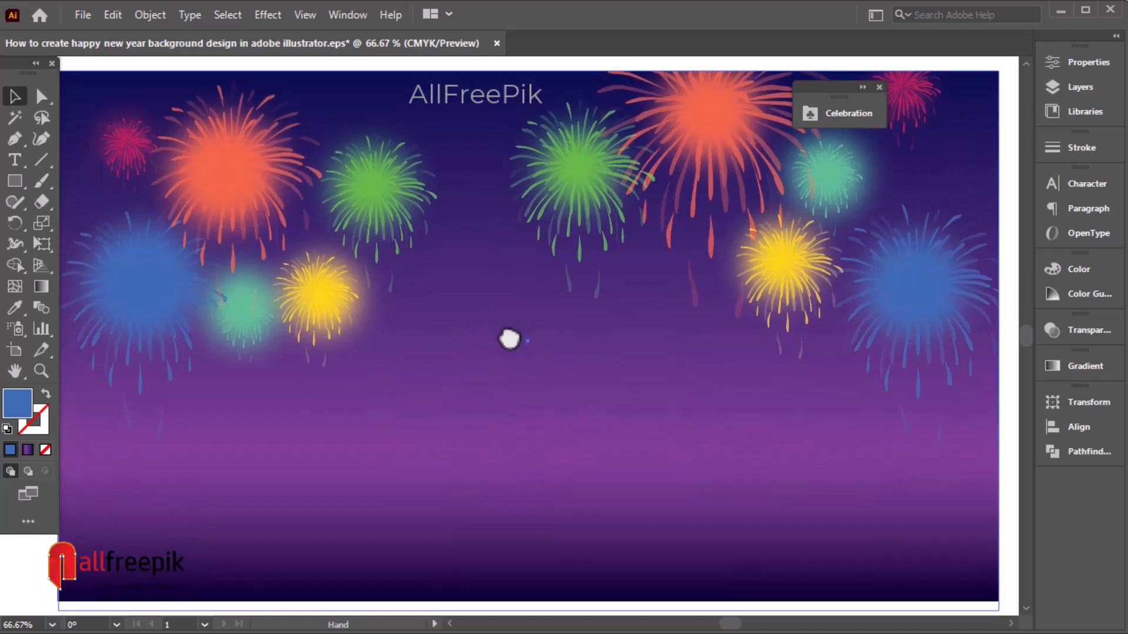
pyautogui.click(879, 87)
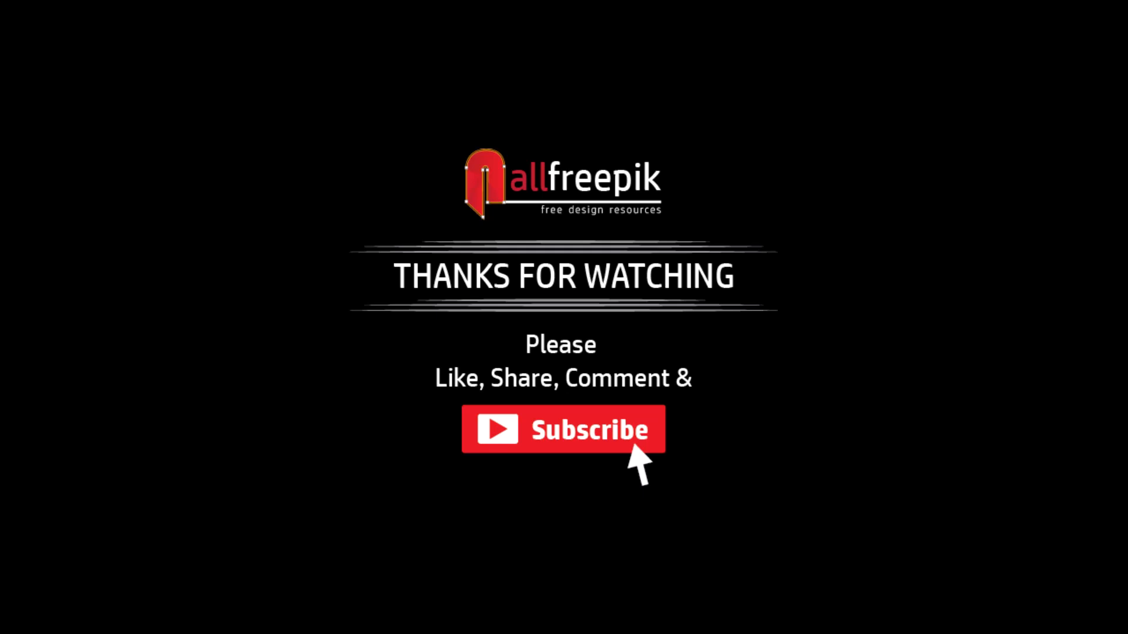